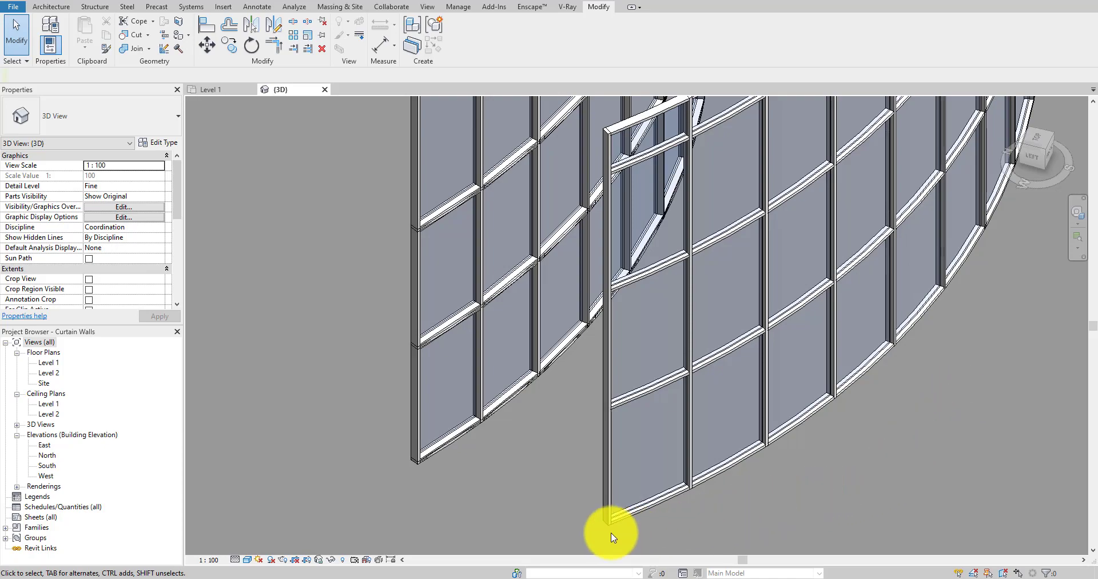
# - Examine the mullion joints, horizontal mullions and glass panels of the two existing curved curtain walls in 3D
pyautogui.scroll(5, 615, 537)
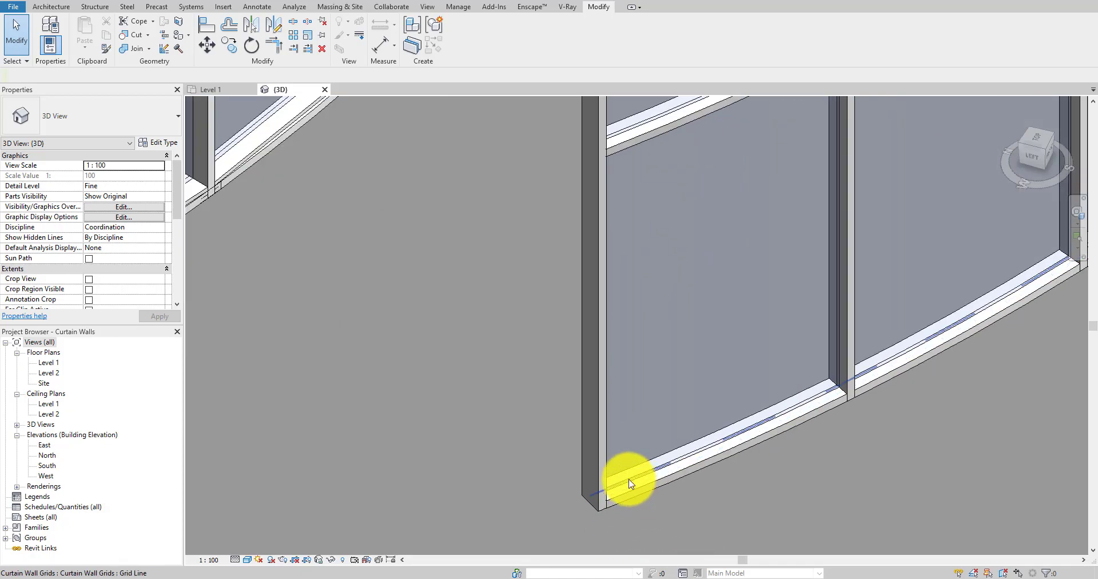
pyautogui.scroll(4, 624, 486)
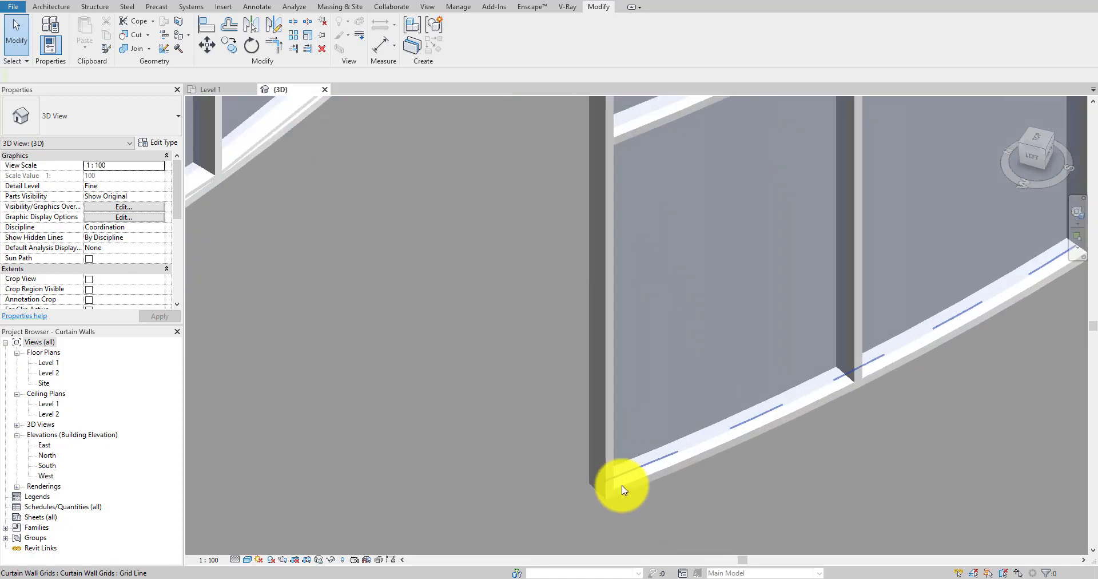
pyautogui.scroll(-6, 931, 299)
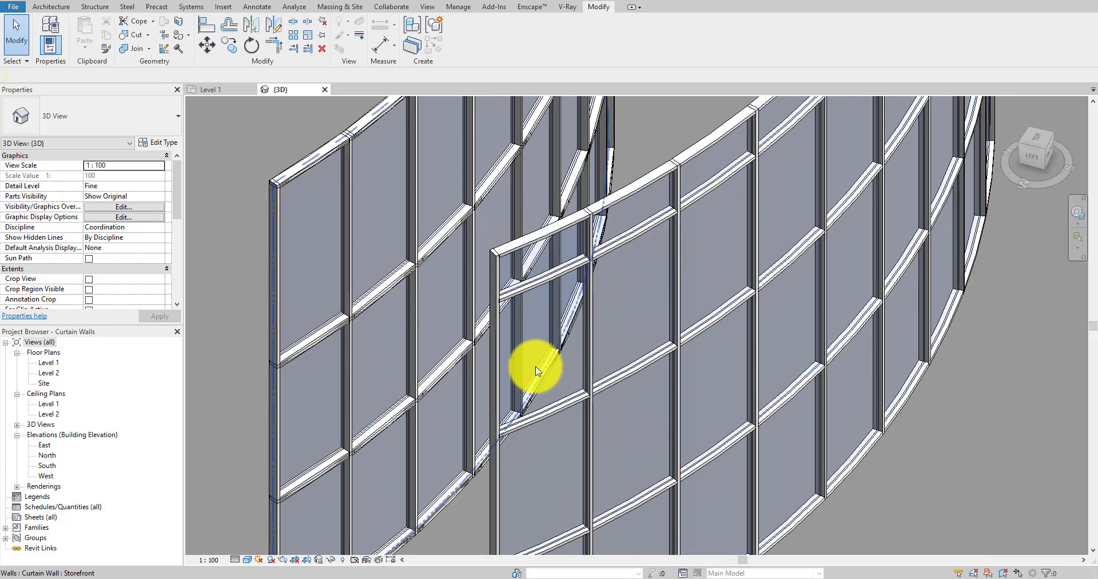
pyautogui.scroll(5, 711, 264)
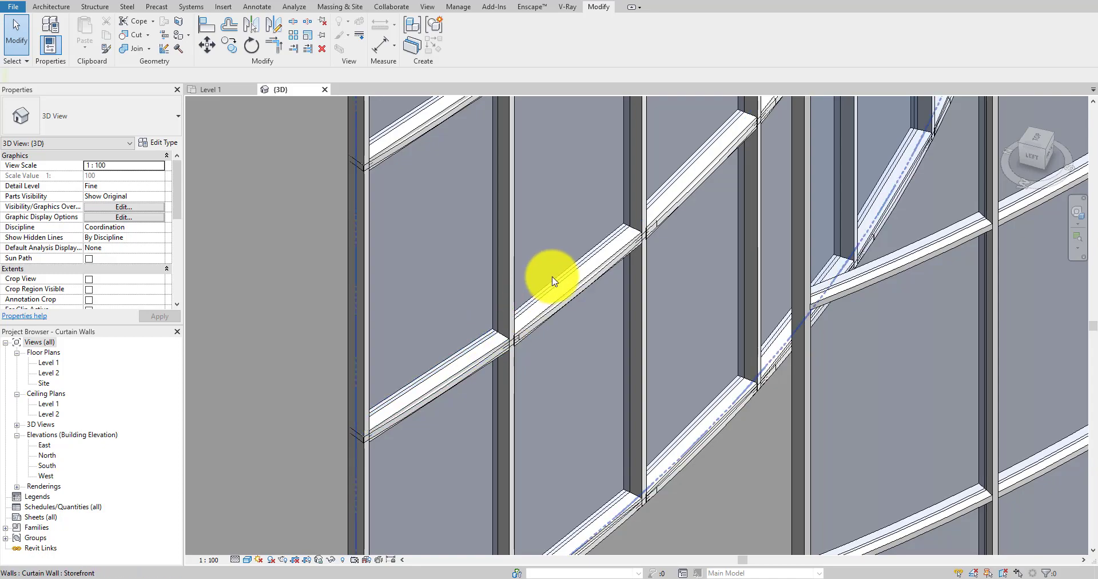
pyautogui.scroll(-2, 577, 255)
pyautogui.moveTo(577, 256); pyautogui.dragTo(522, 395, button='middle')
pyautogui.scroll(-3, 522, 395)
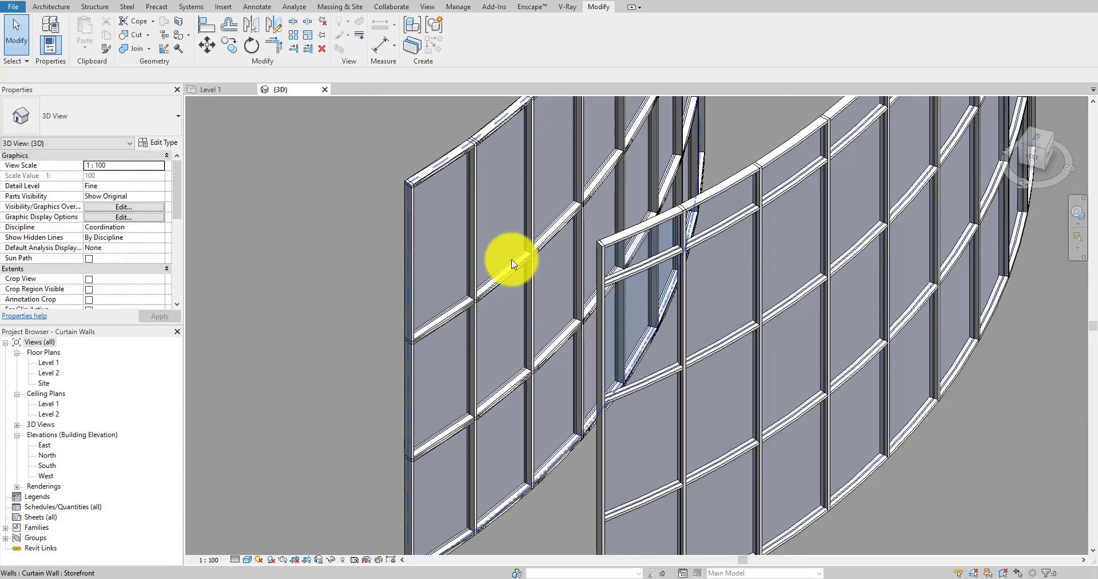
pyautogui.scroll(3, 510, 260)
pyautogui.scroll(-3, 512, 264)
pyautogui.moveTo(601, 400); pyautogui.dragTo(584, 269, button='middle')
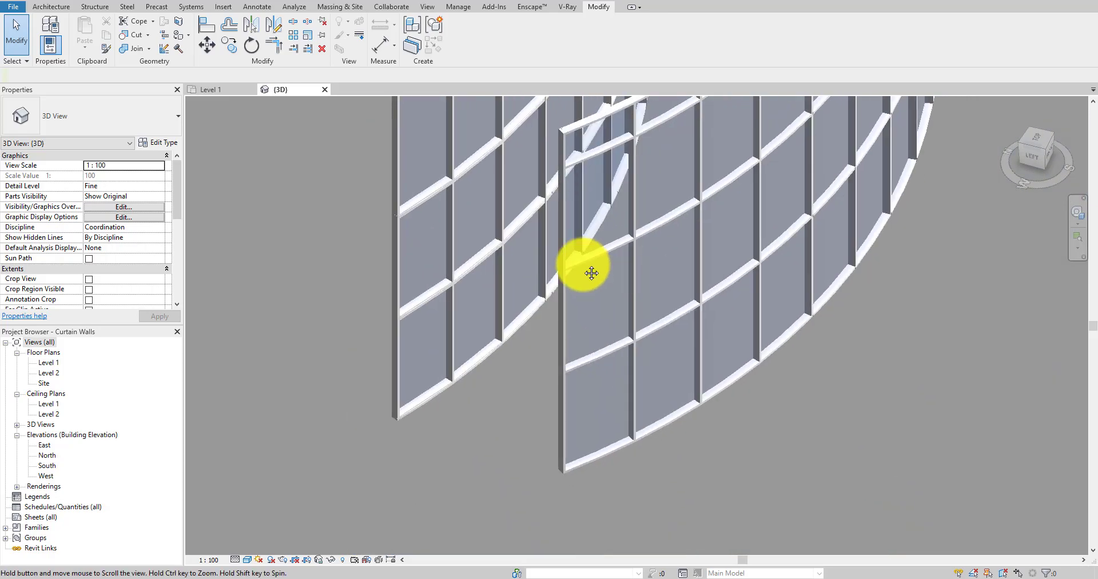
pyautogui.scroll(-1, 514, 454)
pyautogui.scroll(1, 514, 454)
pyautogui.scroll(-1, 873, 247)
pyautogui.scroll(-1, 753, 424)
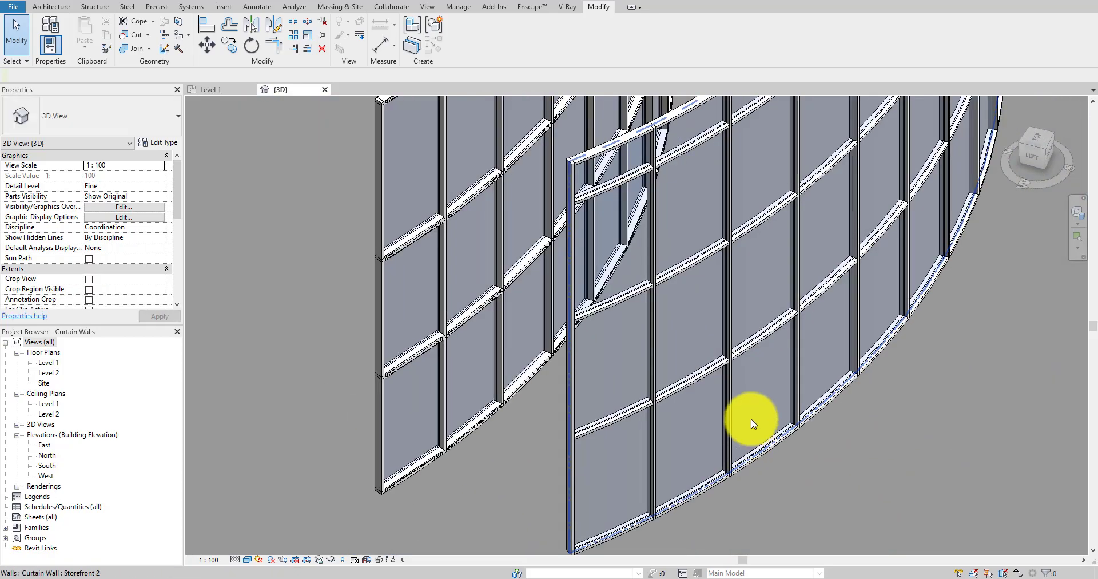
pyautogui.scroll(1, 758, 304)
pyautogui.scroll(-1, 758, 304)
pyautogui.scroll(1, 736, 282)
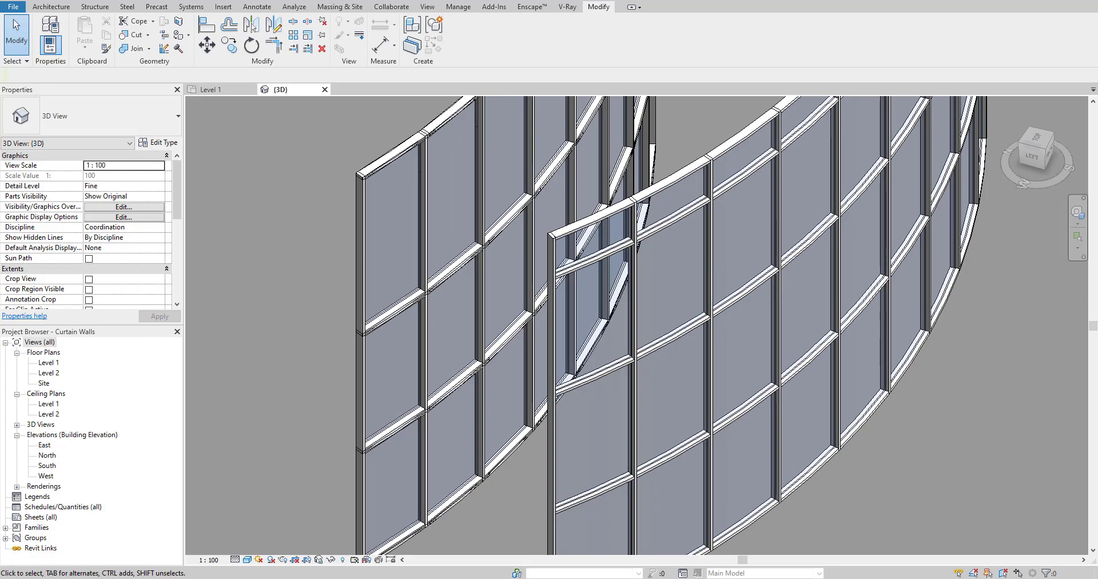
pyautogui.scroll(1, 687, 401)
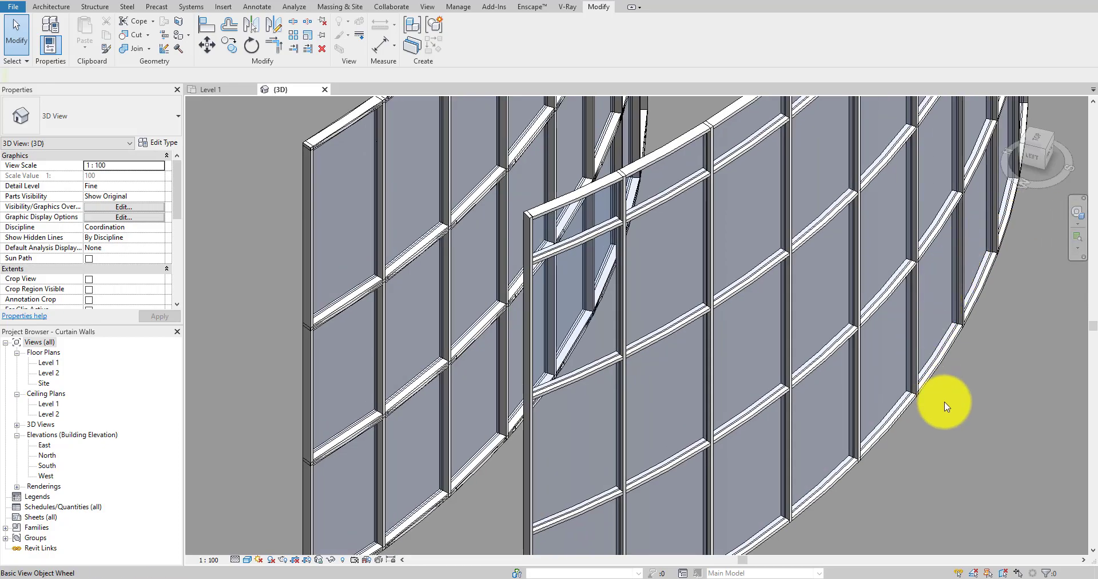
# - Delete both curved curtain walls together with the floor slab beneath them
pyautogui.scroll(-5, 973, 331)
pyautogui.scroll(-5, 980, 325)
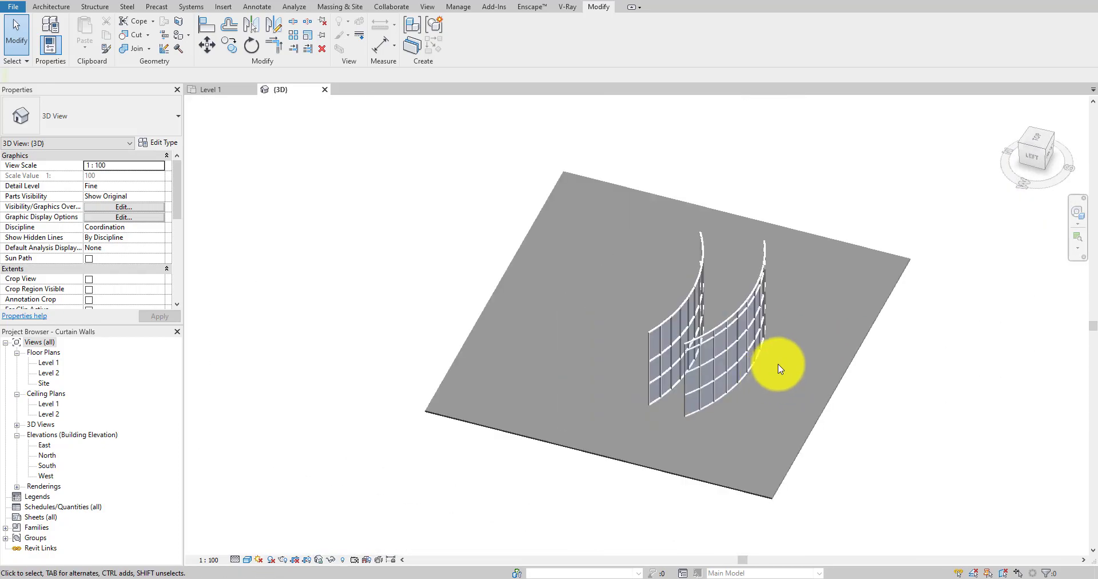
pyautogui.moveTo(409, 155); pyautogui.dragTo(927, 518)
pyautogui.press('Delete')
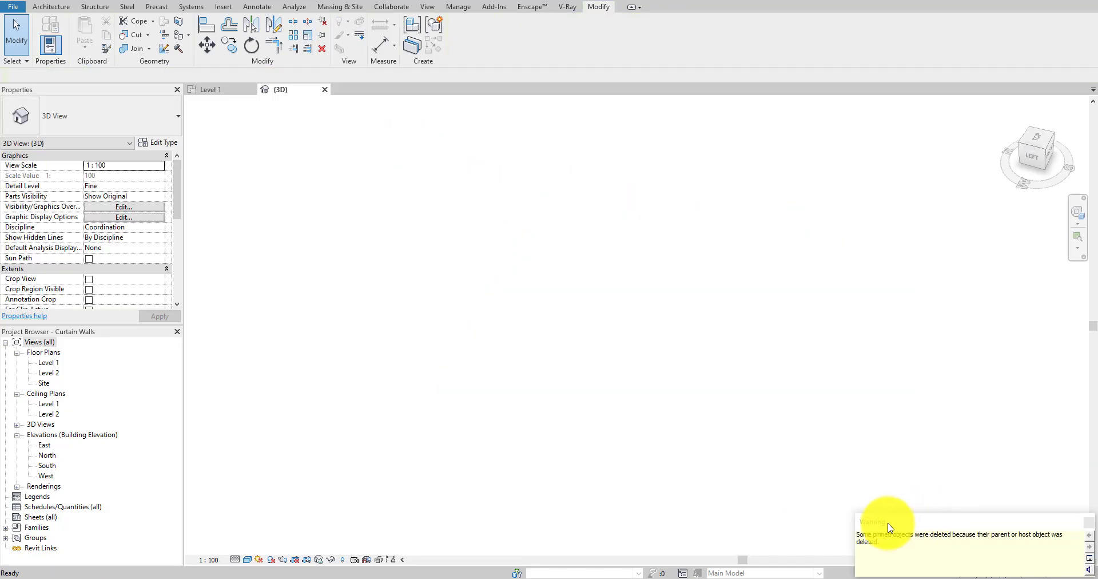
# - Switch to the Level 1 floor plan and dismiss the save reminder without saving
pyautogui.hotkey('ctrl', 'Tab')
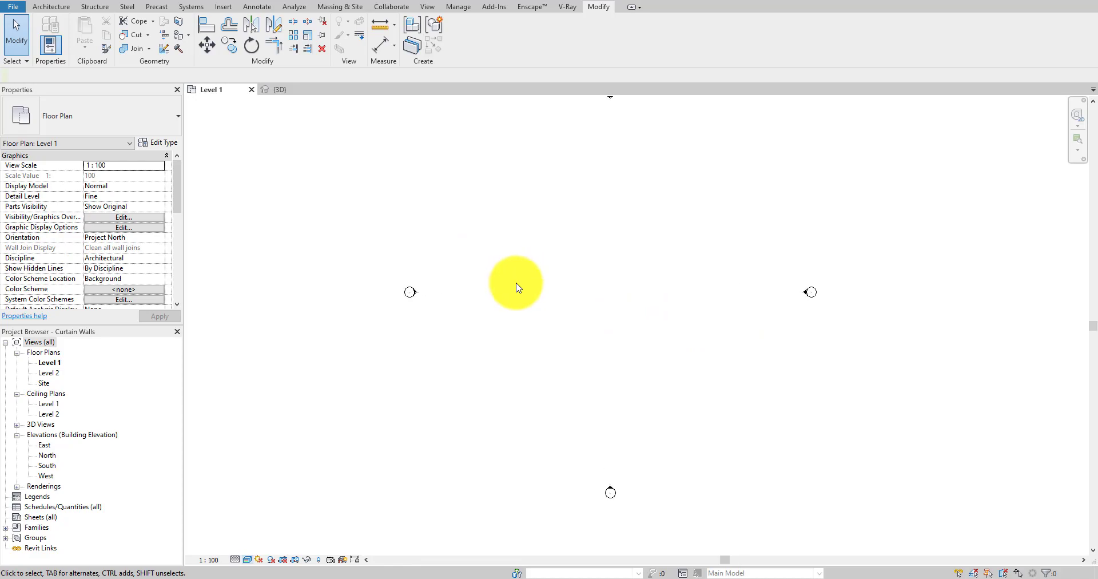
pyautogui.moveTo(575, 269); pyautogui.dragTo(528, 343, button='middle')
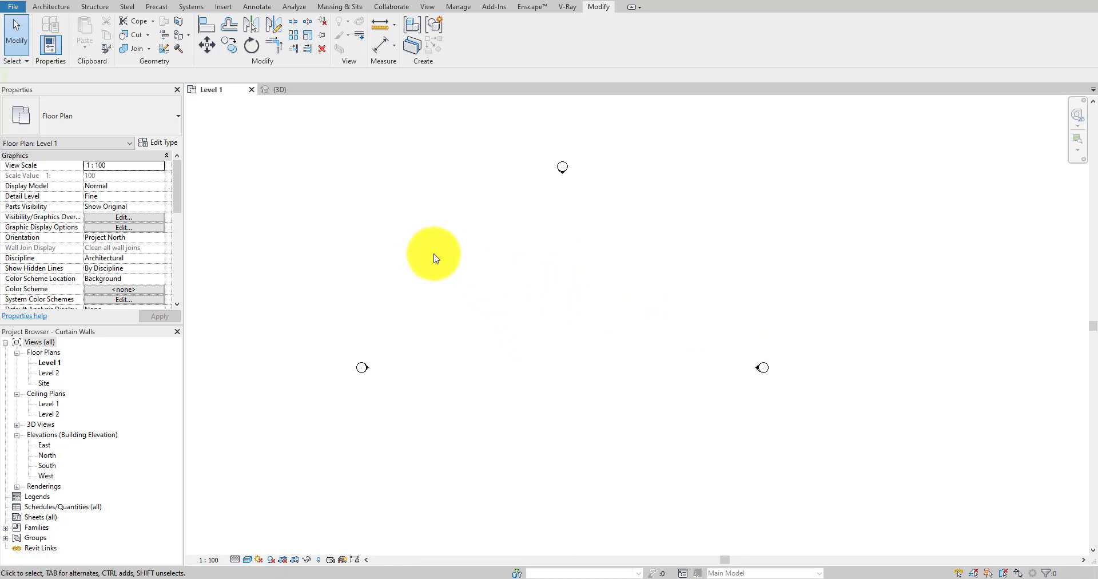
pyautogui.scroll(-3, 435, 257)
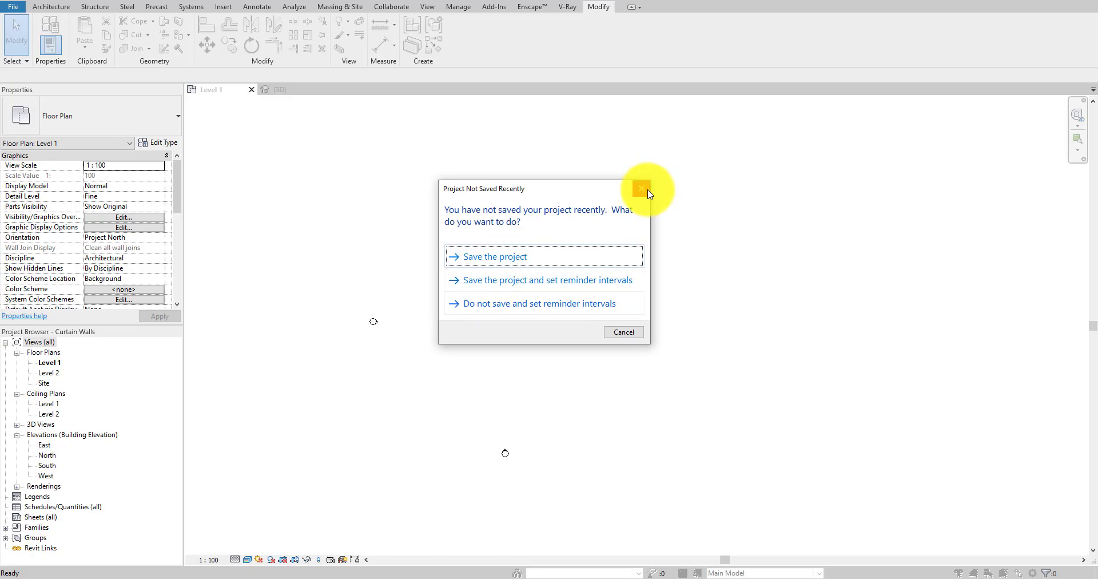
pyautogui.click(648, 193)
# - Draw a downward-bulging arc wall of type Curtain Wall Storefront between the elevation markers, 8000 mm high with a radius of about 16947 mm
pyautogui.click(157, 131)
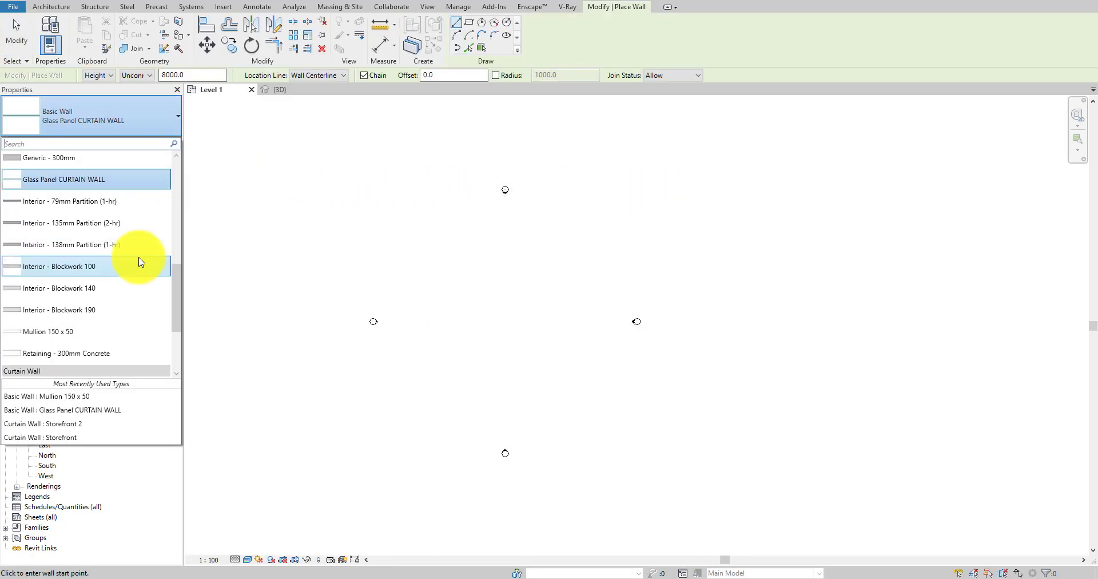
pyautogui.scroll(-2, 138, 263)
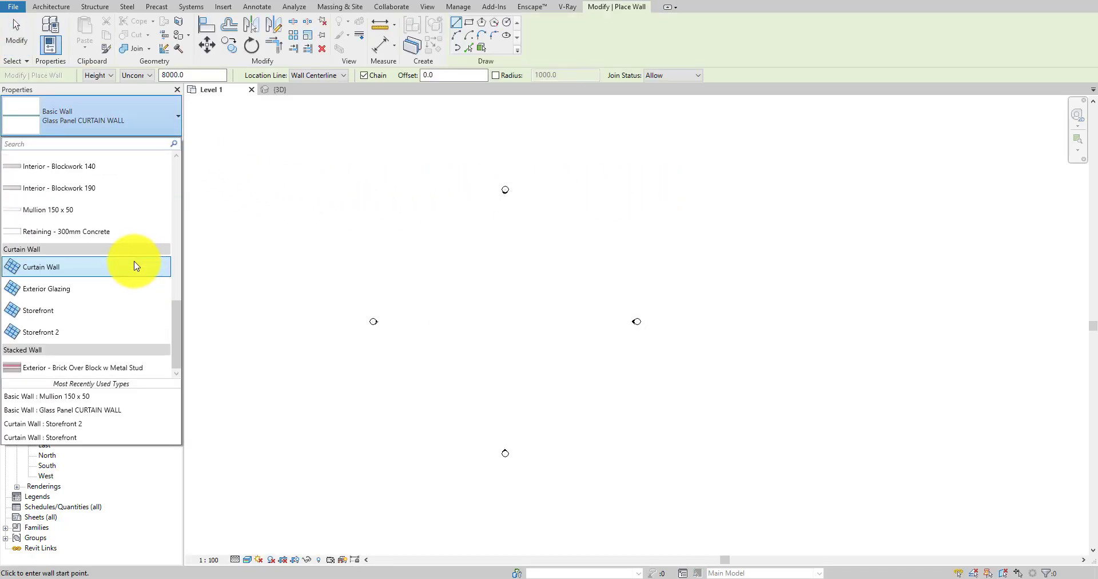
pyautogui.click(56, 318)
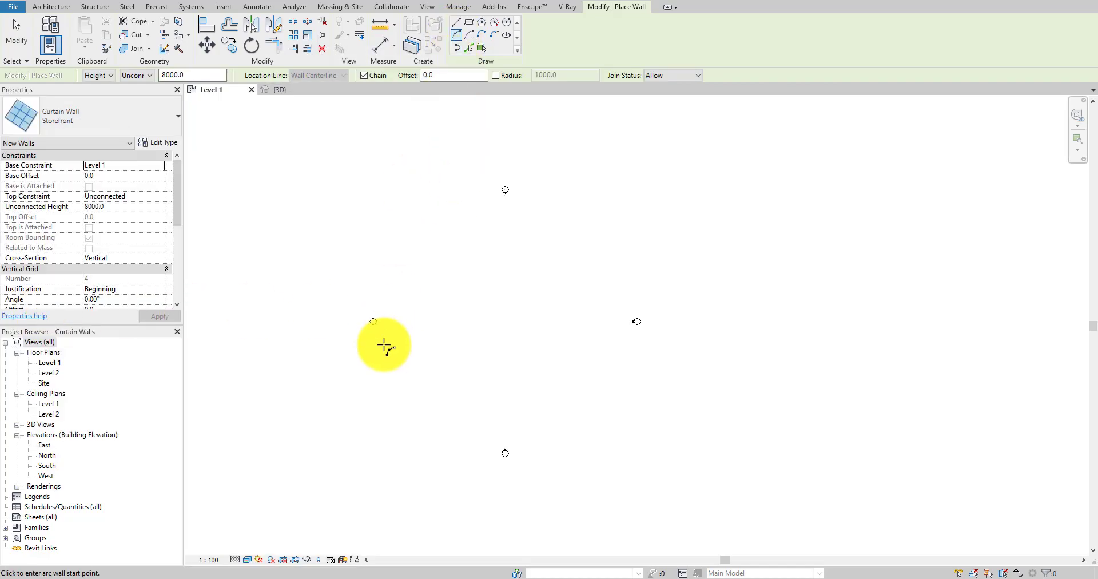
pyautogui.click(406, 319)
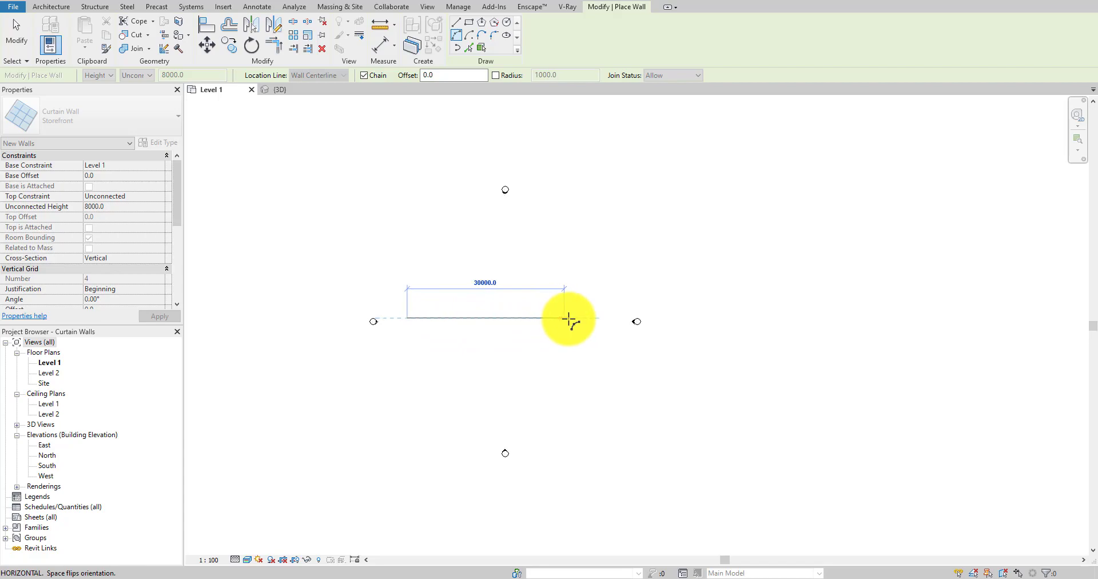
pyautogui.click(569, 319)
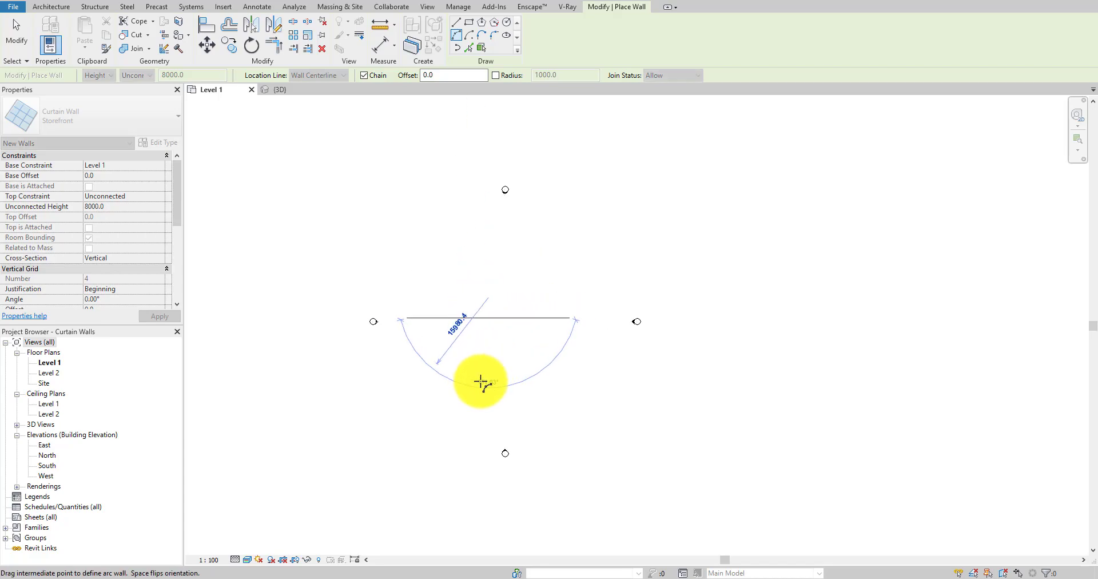
pyautogui.click(486, 378)
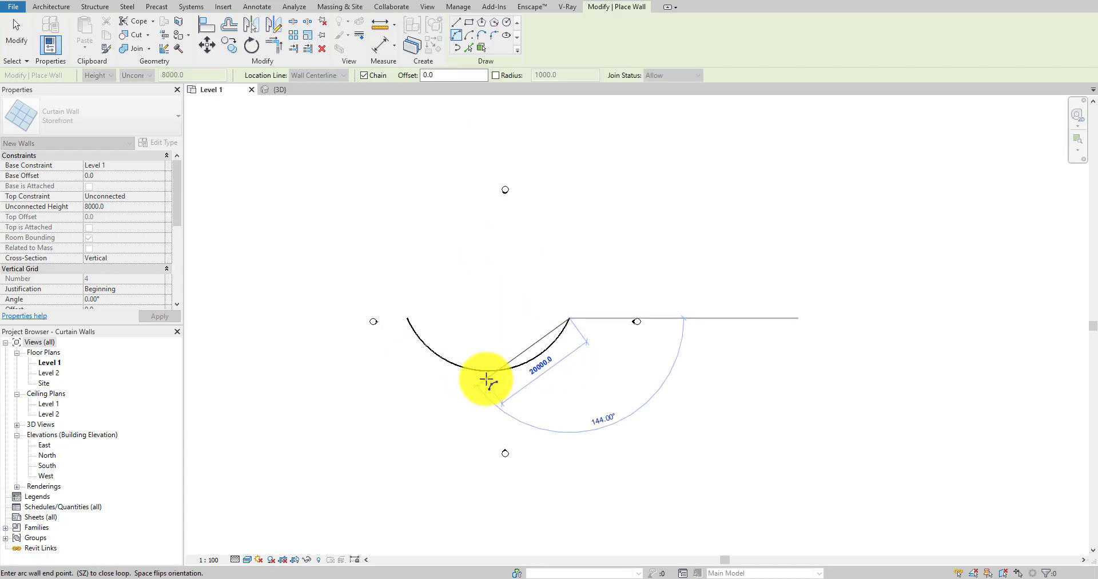
pyautogui.press('Escape')
pyautogui.press('Escape')
pyautogui.scroll(4, 501, 371)
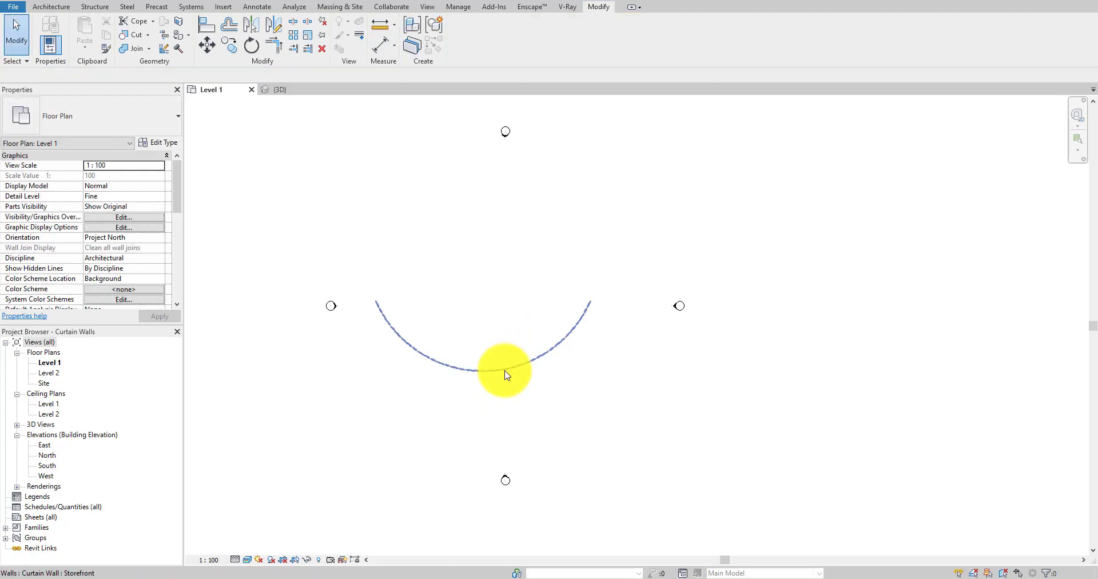
pyautogui.scroll(-2, 468, 353)
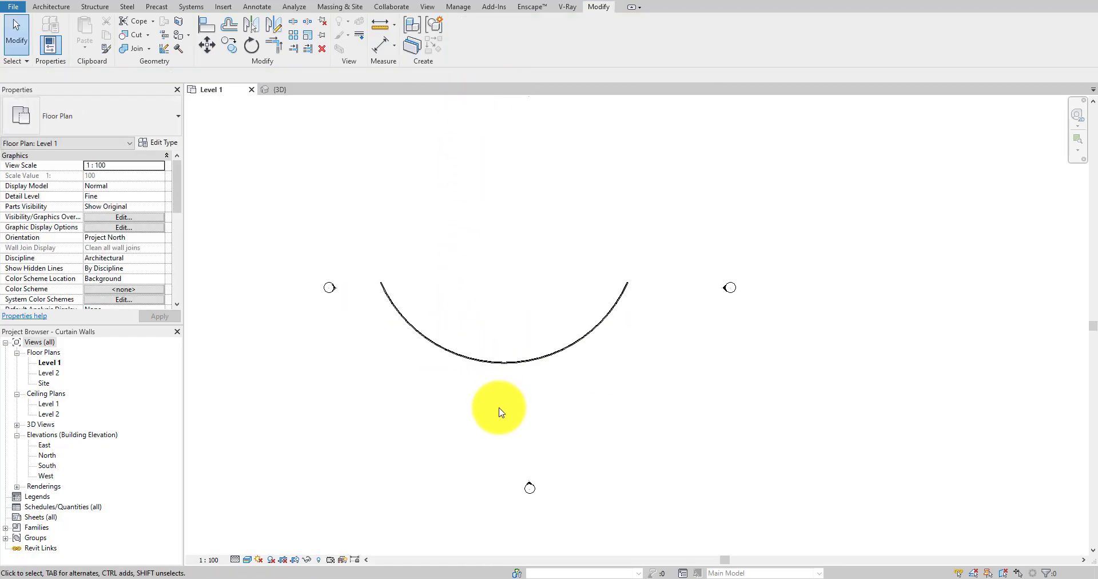
# - Examine the new curtain wall in the 3D view, checking whether its horizontal mullions and glass panels follow the curve
pyautogui.click(282, 90)
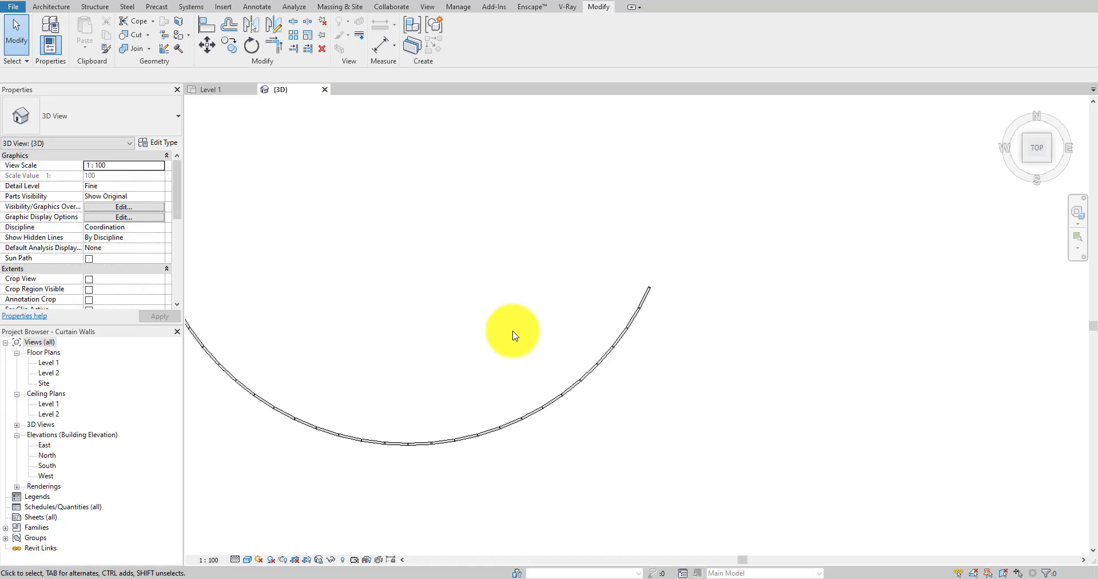
pyautogui.keyDown('shift'); pyautogui.moveTo(510, 329); pyautogui.dragTo(658, 422, button='middle'); pyautogui.keyUp('shift')
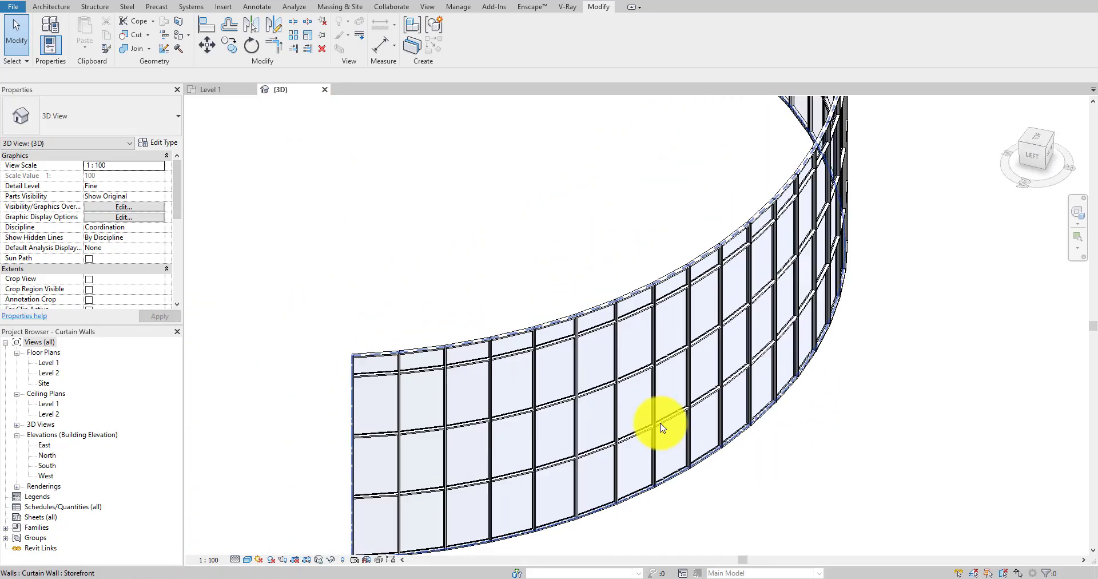
pyautogui.scroll(3, 416, 402)
pyautogui.moveTo(417, 402); pyautogui.dragTo(333, 289, button='middle')
pyautogui.scroll(3, 336, 326)
pyautogui.moveTo(336, 326); pyautogui.dragTo(336, 225, button='middle')
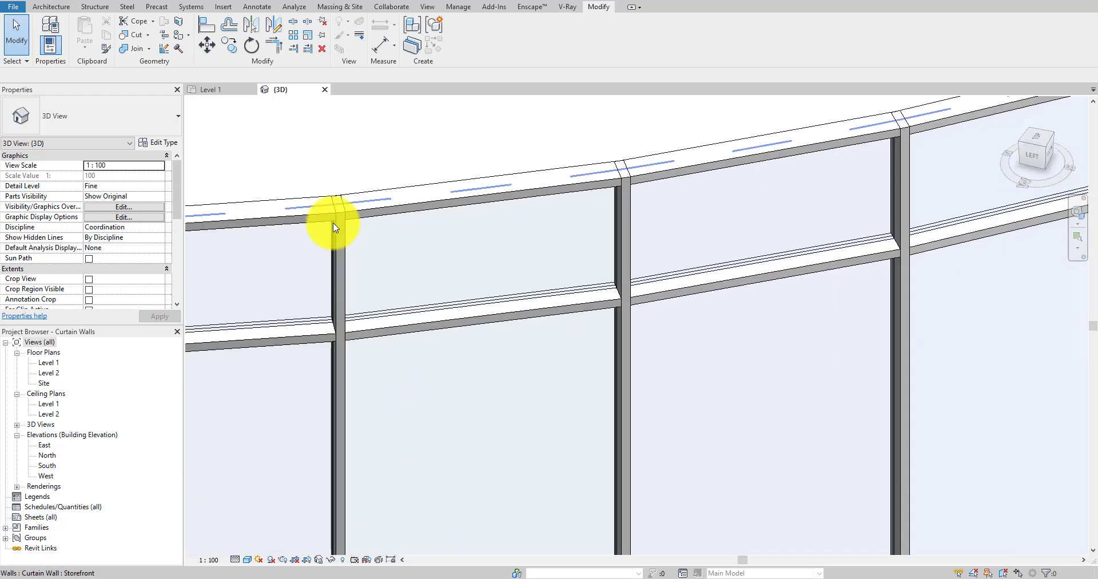
pyautogui.scroll(-3, 596, 368)
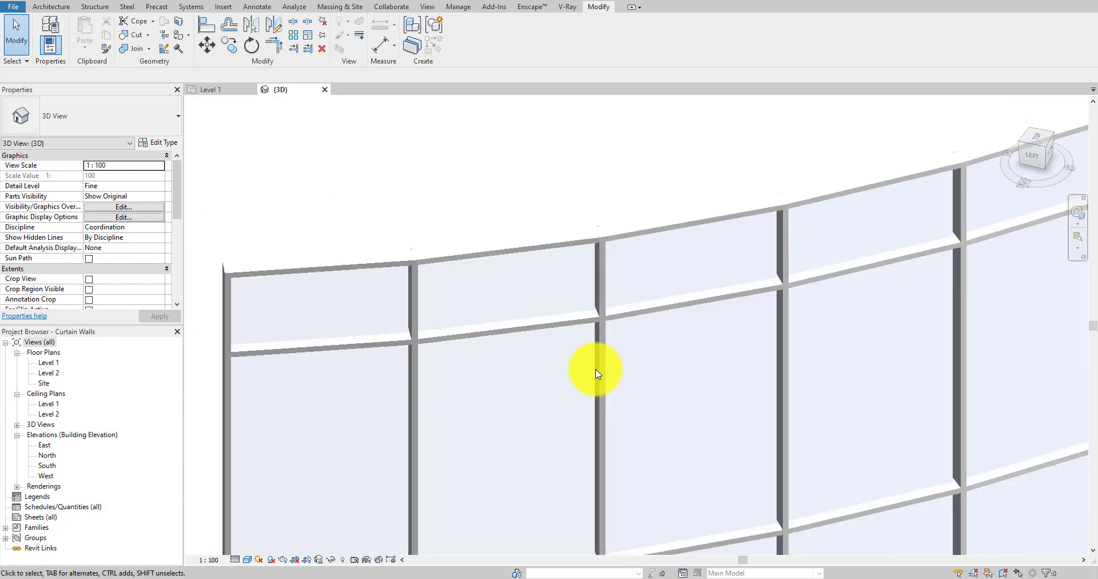
pyautogui.moveTo(595, 368); pyautogui.dragTo(632, 282, button='middle')
pyautogui.scroll(3, 471, 384)
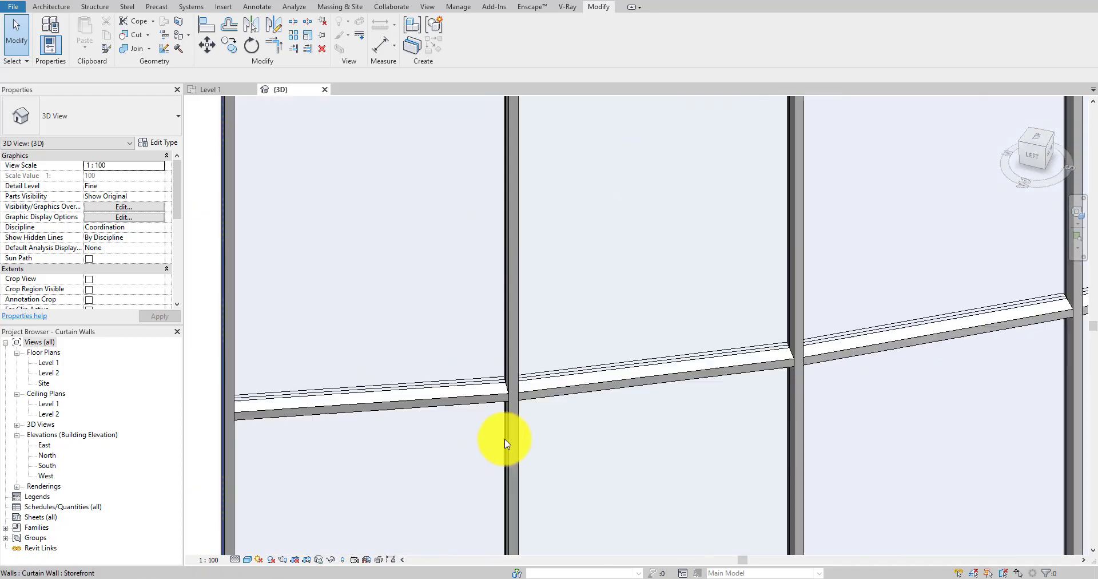
pyautogui.moveTo(506, 441); pyautogui.dragTo(466, 343, button='middle')
pyautogui.scroll(-3, 466, 343)
pyautogui.scroll(4, 470, 379)
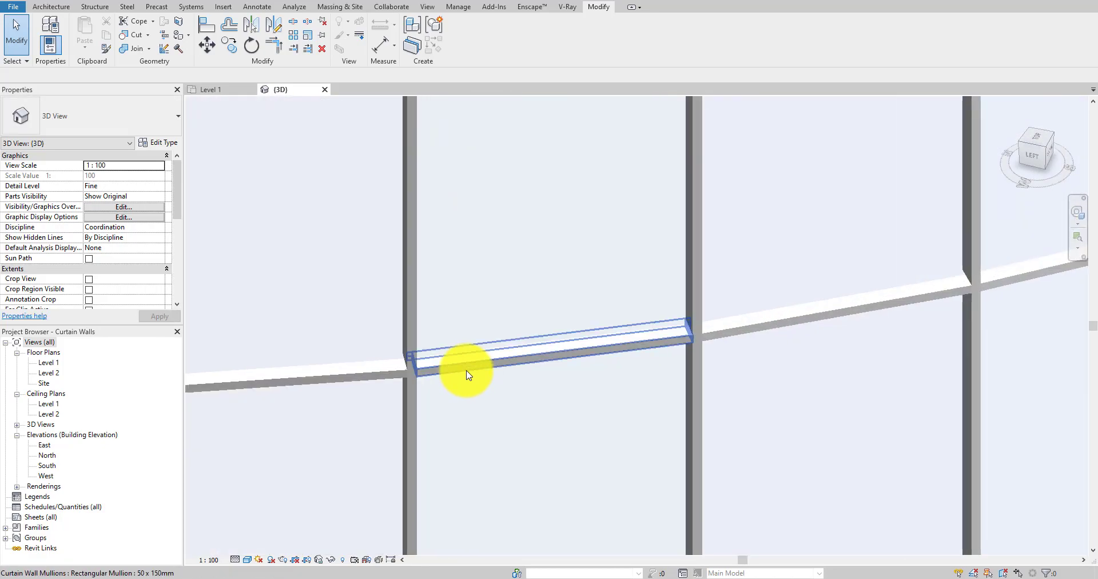
pyautogui.scroll(-3, 583, 339)
pyautogui.scroll(-2, 582, 338)
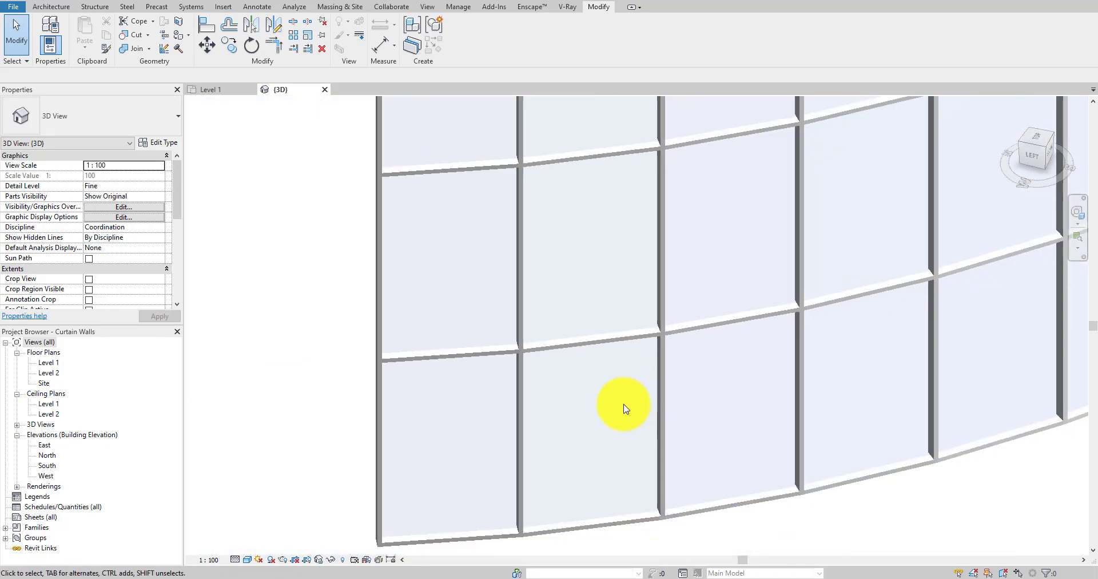
pyautogui.scroll(-1, 461, 447)
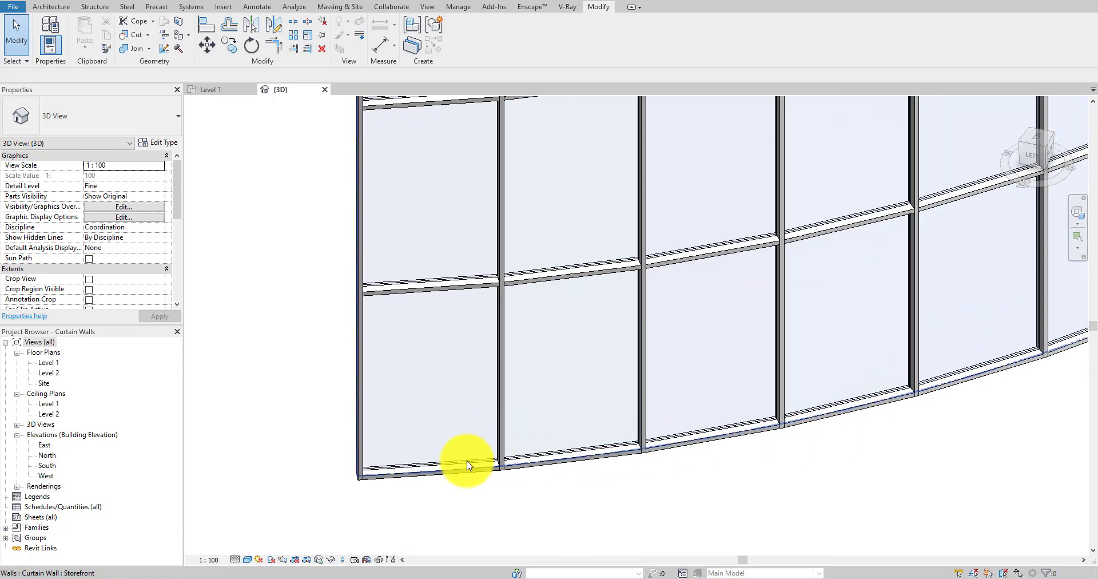
pyautogui.scroll(3, 645, 449)
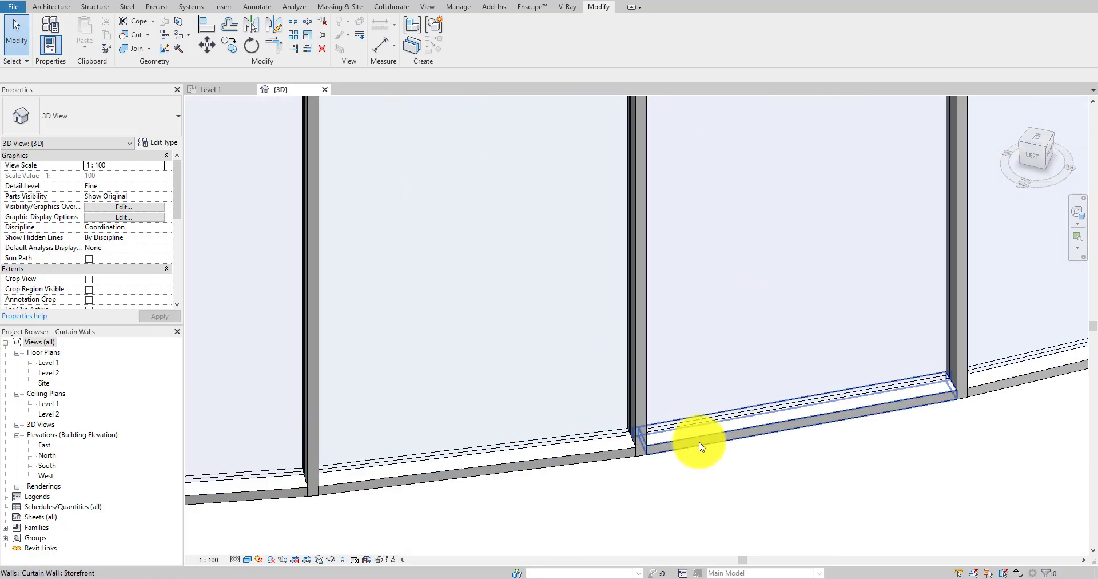
pyautogui.scroll(-3, 784, 417)
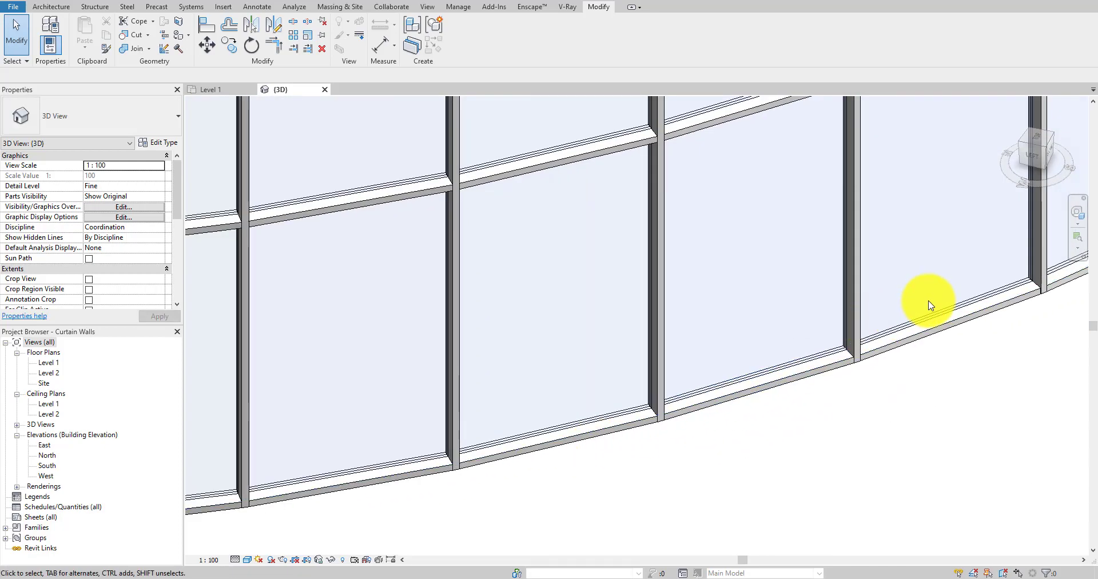
pyautogui.scroll(-4, 735, 350)
pyautogui.keyDown('shift'); pyautogui.moveTo(694, 285); pyautogui.dragTo(583, 250, button='middle'); pyautogui.keyUp('shift')
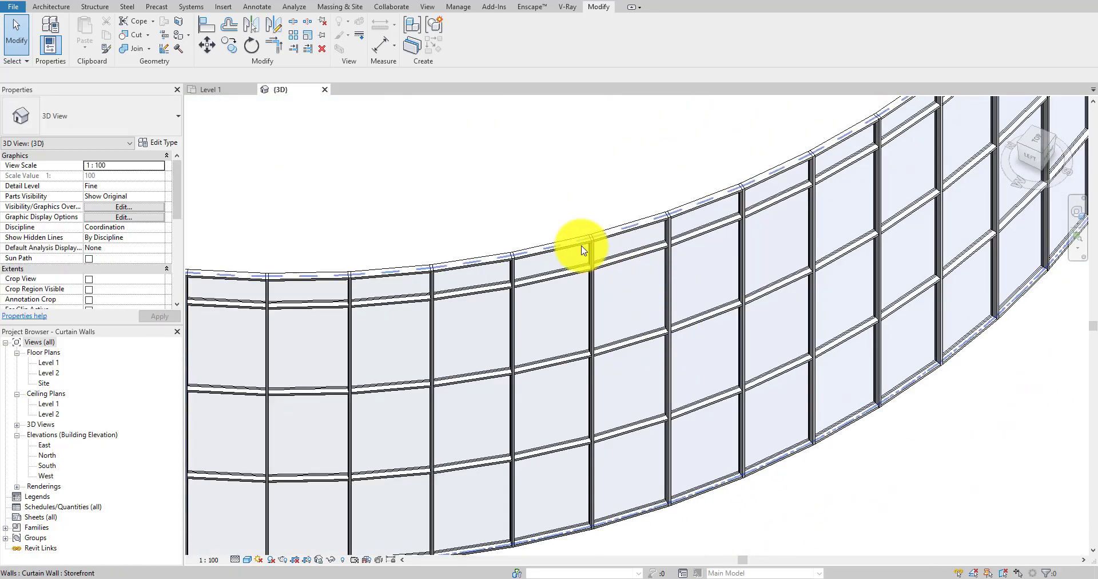
# - Shorten the curved curtain wall by moving both of its ends inward along the arc
pyautogui.scroll(-3, 543, 243)
pyautogui.keyDown('shift'); pyautogui.moveTo(507, 238); pyautogui.dragTo(603, 287, button='middle'); pyautogui.keyUp('shift')
pyautogui.click(608, 286)
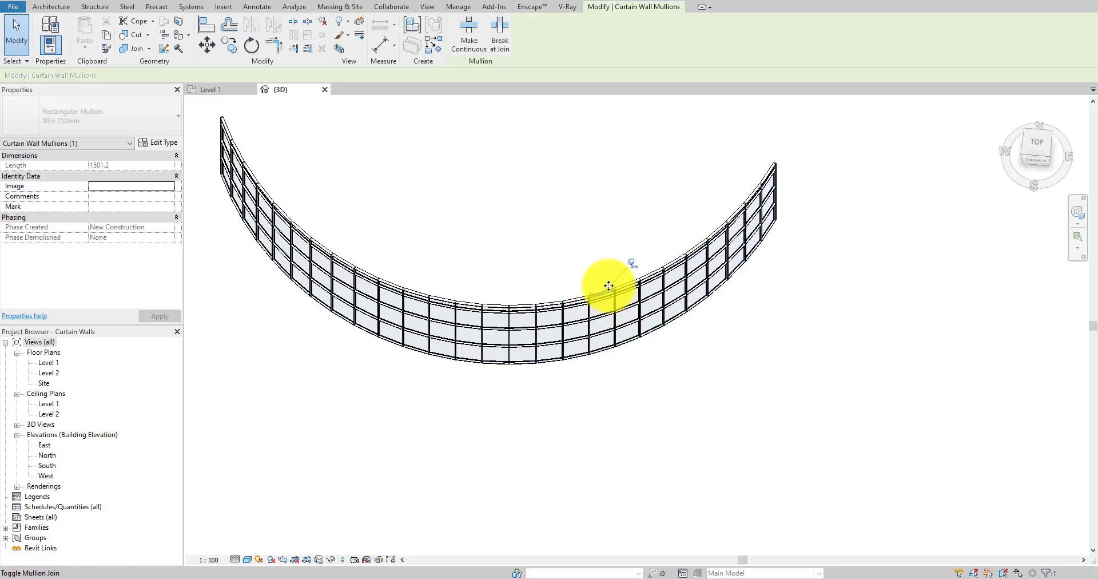
pyautogui.click(748, 193)
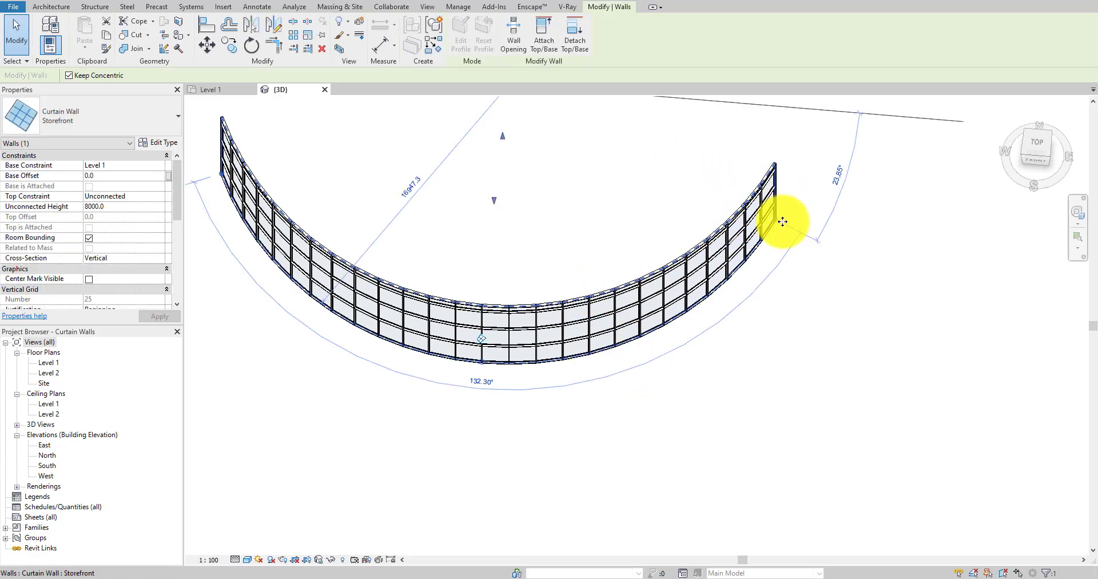
pyautogui.moveTo(772, 232); pyautogui.dragTo(508, 349)
pyautogui.moveTo(378, 326); pyautogui.dragTo(402, 368)
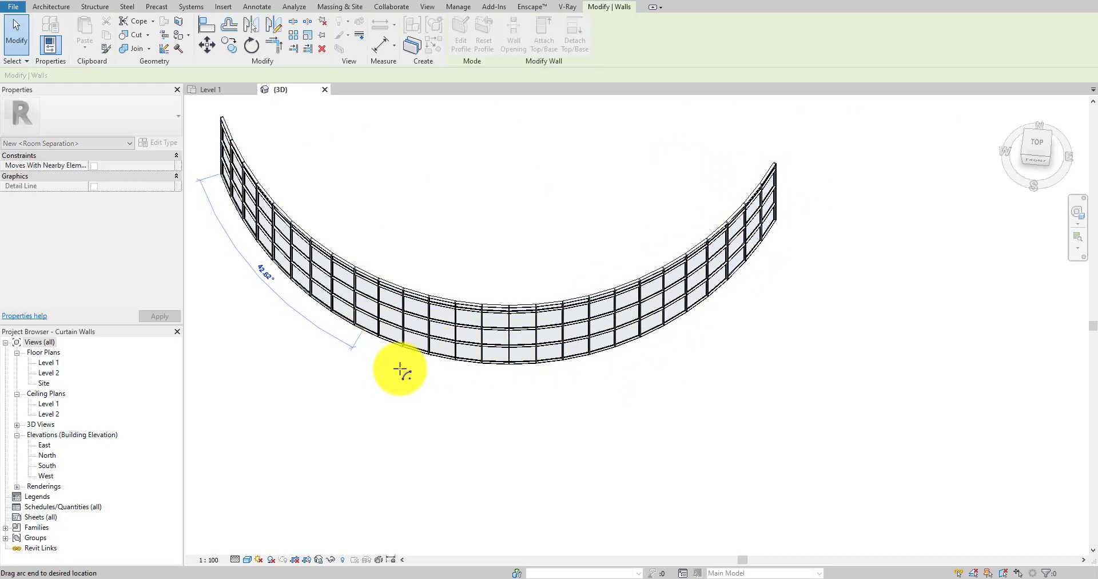
pyautogui.keyDown('shift'); pyautogui.moveTo(402, 368); pyautogui.dragTo(544, 326, button='middle'); pyautogui.keyUp('shift')
pyautogui.press('Escape')
pyautogui.scroll(5, 572, 248)
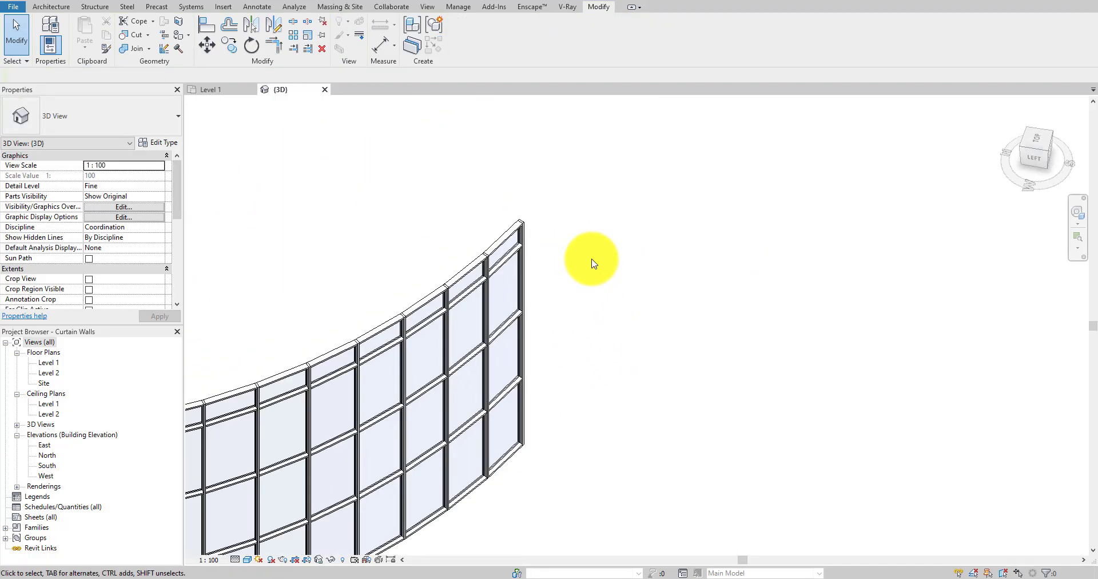
# - Draw a straight Basic Wall of type Generic - 200mm, 8000 mm high on Level 1, beside the curved curtain wall
pyautogui.press('w')
pyautogui.press('a')
pyautogui.scroll(-2, 593, 250)
pyautogui.click(162, 116)
pyautogui.scroll(-3, 138, 189)
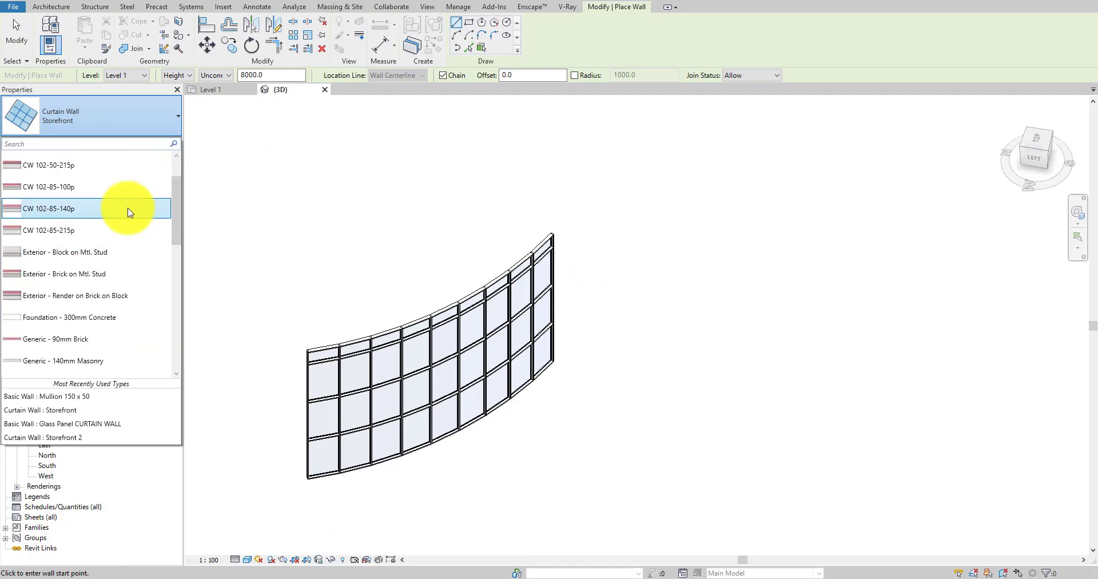
pyautogui.scroll(1, 129, 213)
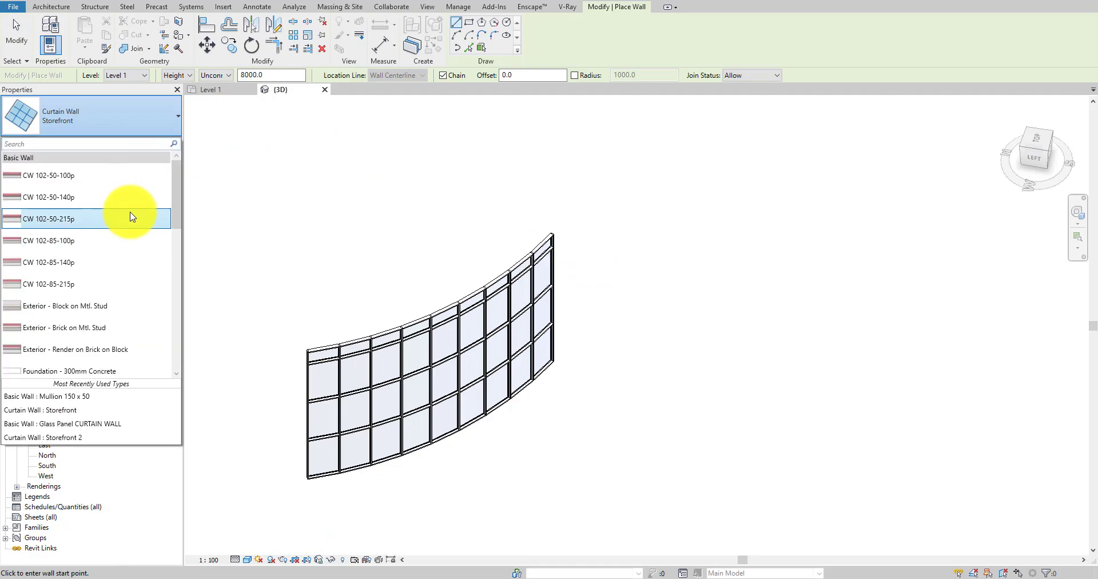
pyautogui.scroll(-6, 130, 223)
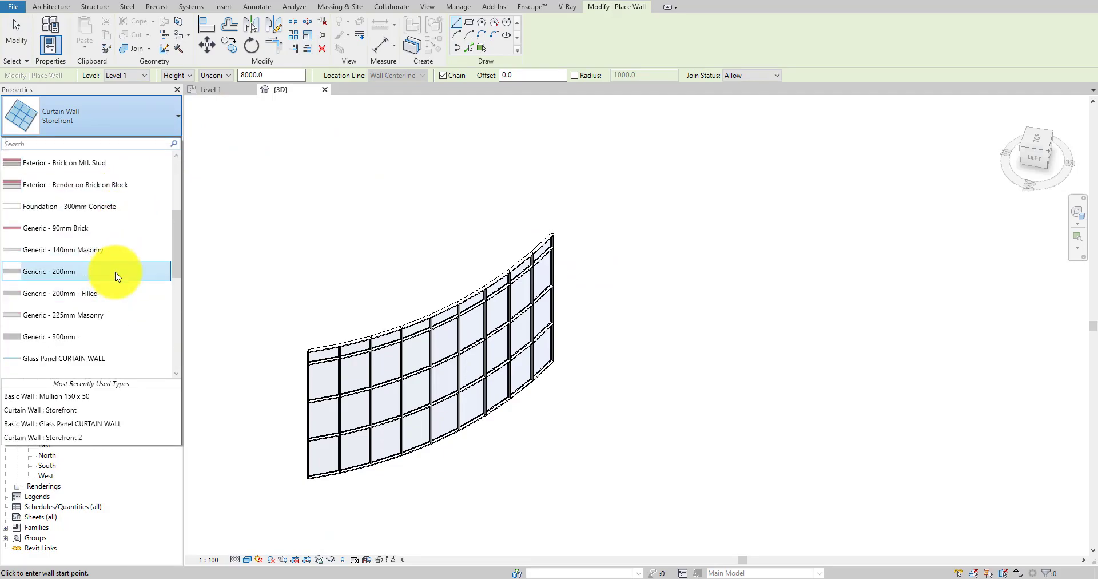
pyautogui.click(117, 271)
pyautogui.scroll(-2, 624, 264)
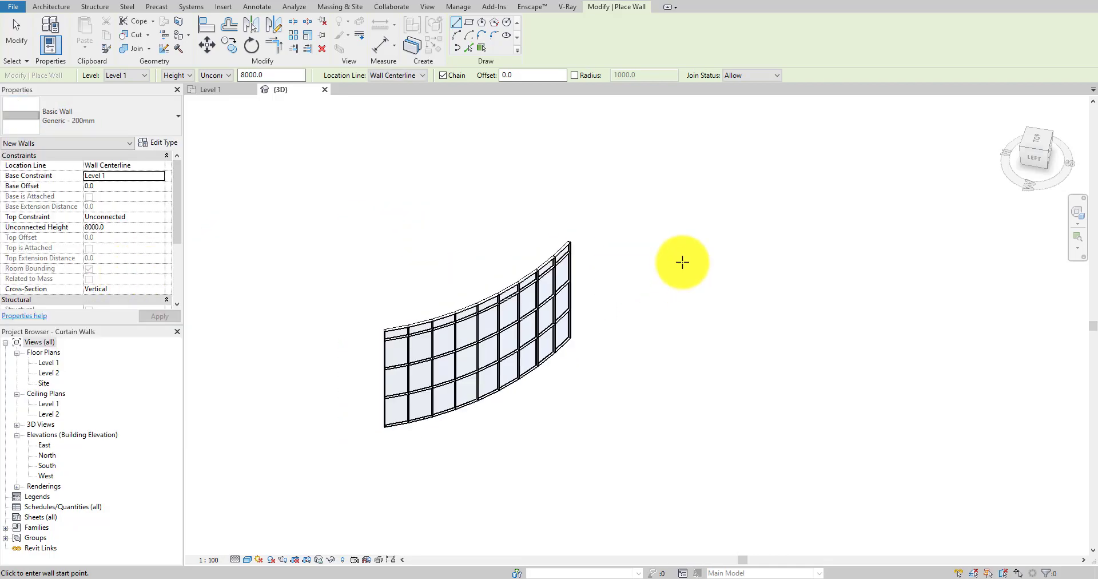
pyautogui.keyDown('shift'); pyautogui.moveTo(662, 246); pyautogui.dragTo(674, 356, button='middle'); pyautogui.keyUp('shift')
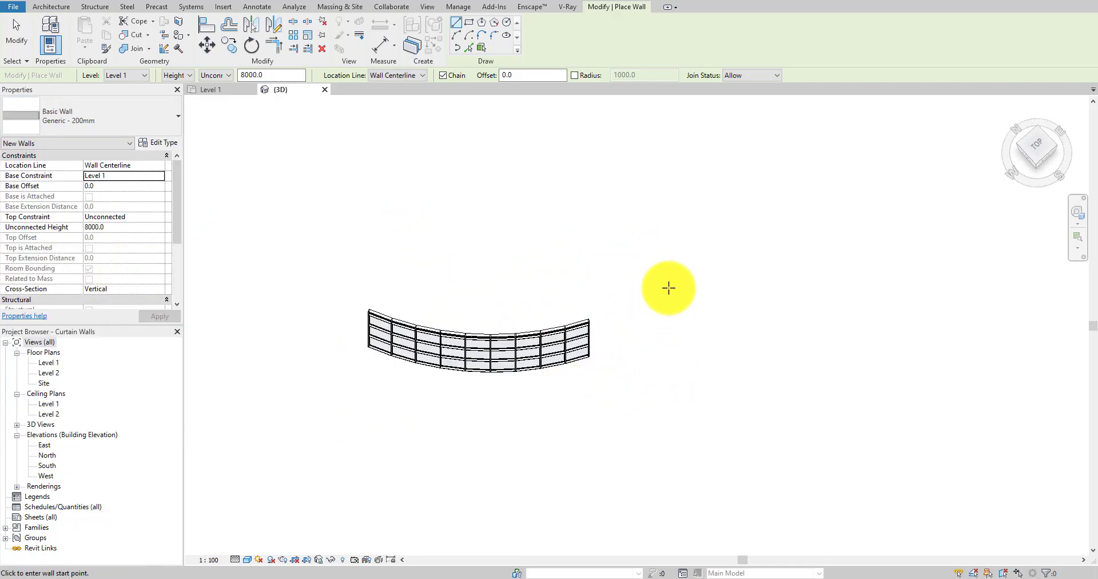
pyautogui.click(669, 288)
pyautogui.click(669, 356)
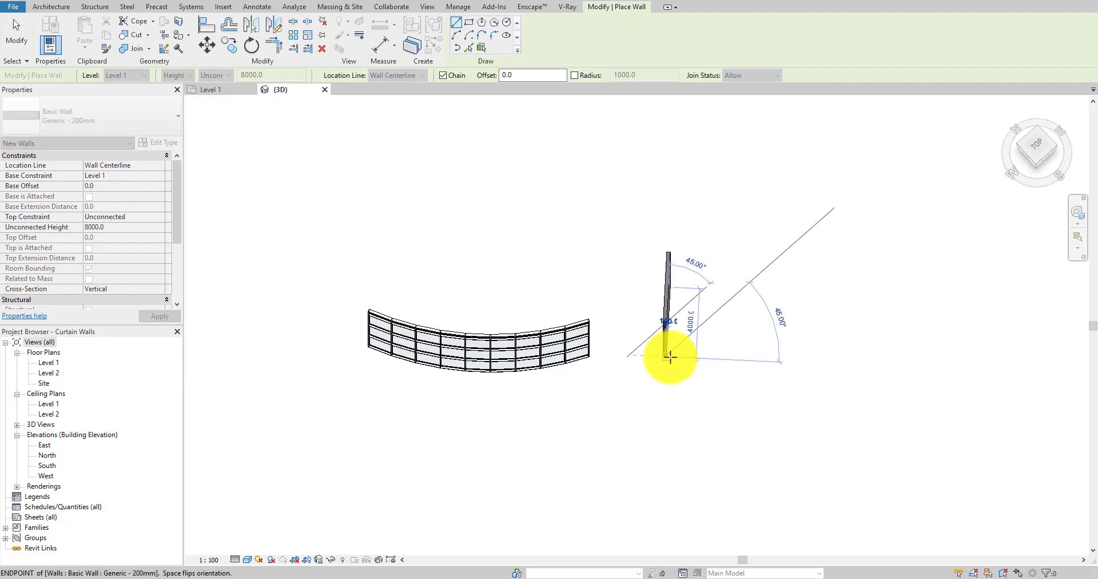
pyautogui.press('Escape')
# - Add a second straight Generic - 200mm wall next to the first one, separate from it and at an angle to it
pyautogui.moveTo(703, 334)
pyautogui.keyDown('shift'); pyautogui.mouseDown(button='middle')
pyautogui.moveTo(694, 245)
pyautogui.moveTo(704, 321)
pyautogui.mouseUp(button='middle'); pyautogui.keyUp('shift')
pyautogui.click(705, 341)
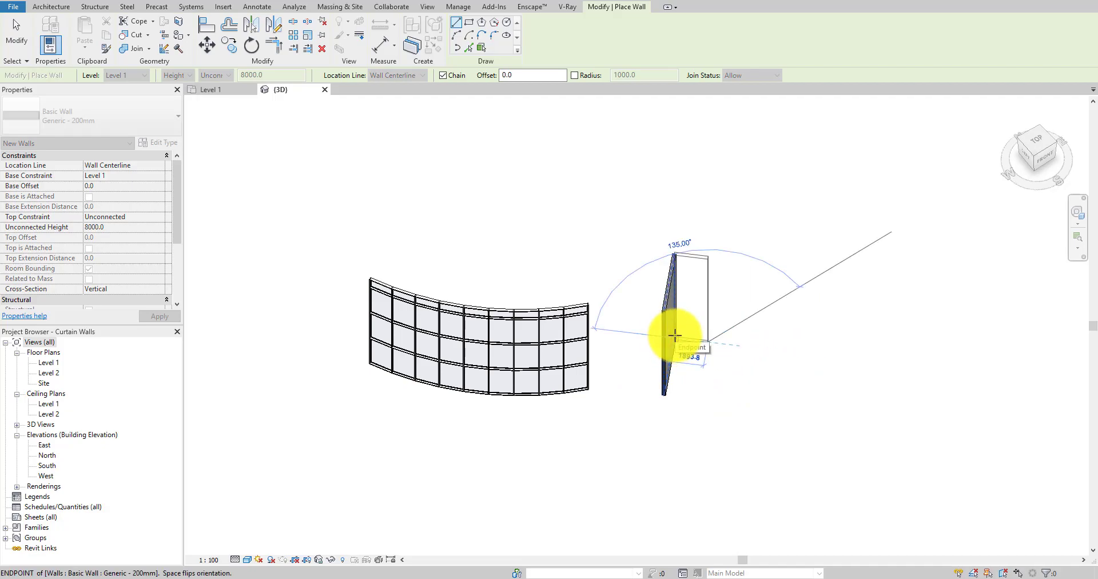
pyautogui.click(768, 345)
pyautogui.press('Escape')
pyautogui.press('Escape')
pyautogui.keyDown('shift'); pyautogui.moveTo(767, 345); pyautogui.dragTo(704, 260, button='middle'); pyautogui.keyUp('shift')
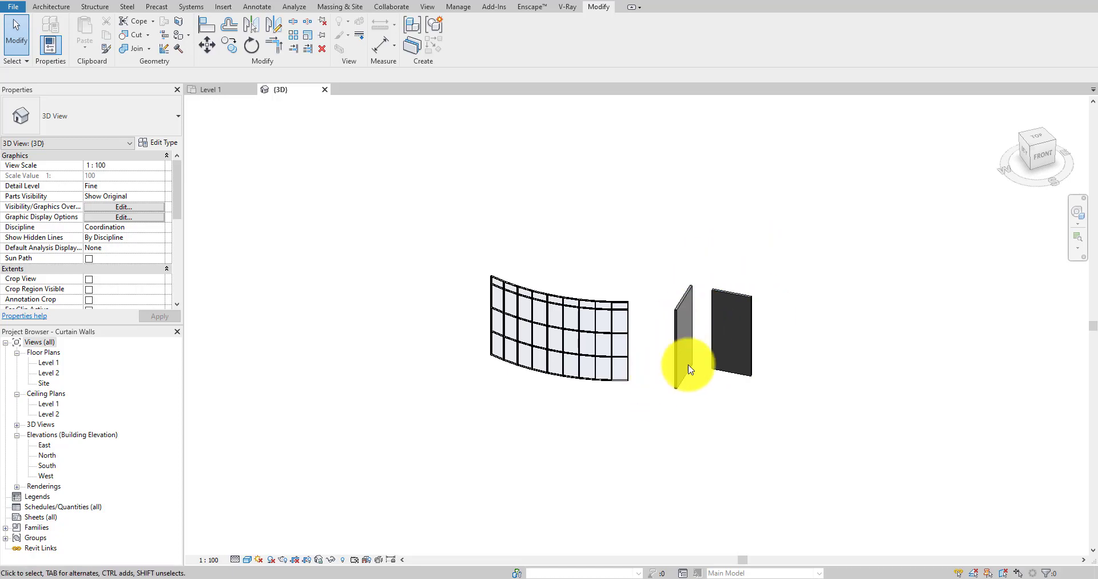
# - Delete all 50 x 150mm horizontal mullions along the curtain wall's top edge, selecting them by gridline
pyautogui.scroll(3, 653, 309)
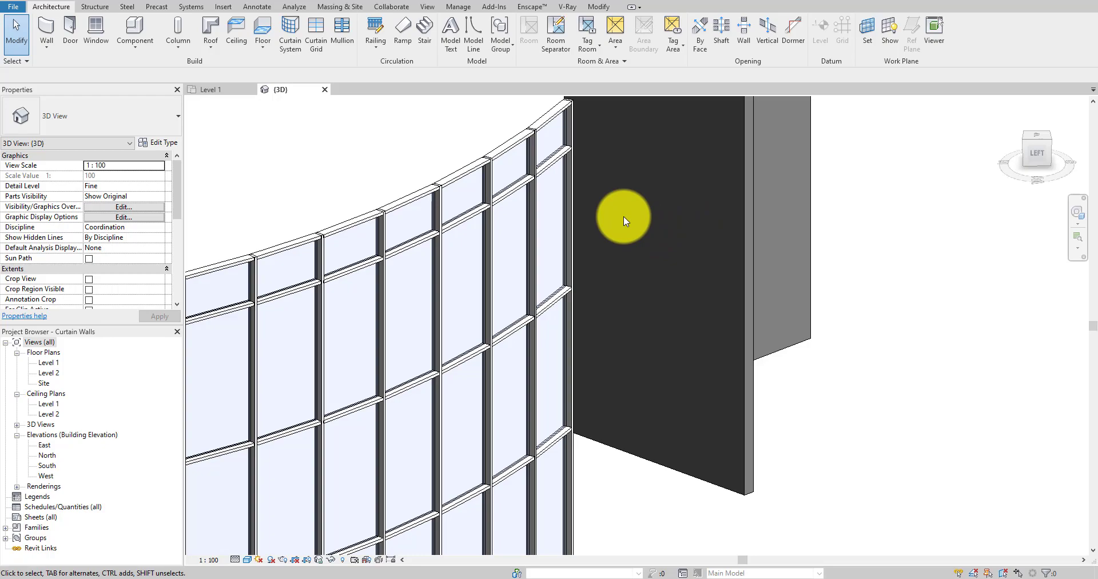
pyautogui.scroll(-2, 618, 219)
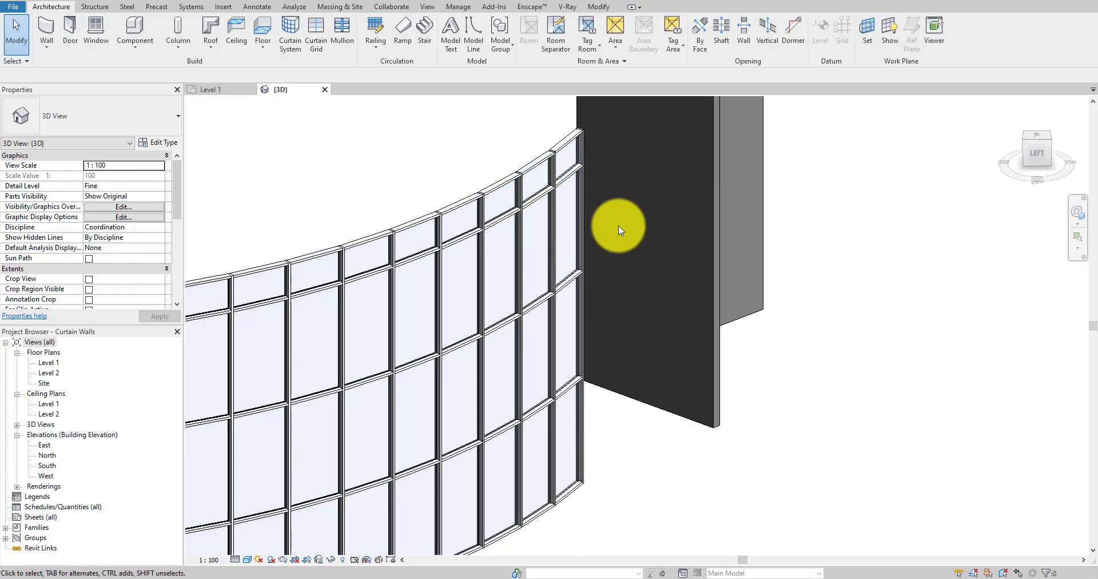
pyautogui.scroll(-3, 618, 228)
pyautogui.keyDown('shift'); pyautogui.moveTo(599, 220); pyautogui.dragTo(625, 232, button='middle'); pyautogui.keyUp('shift')
pyautogui.scroll(5, 592, 223)
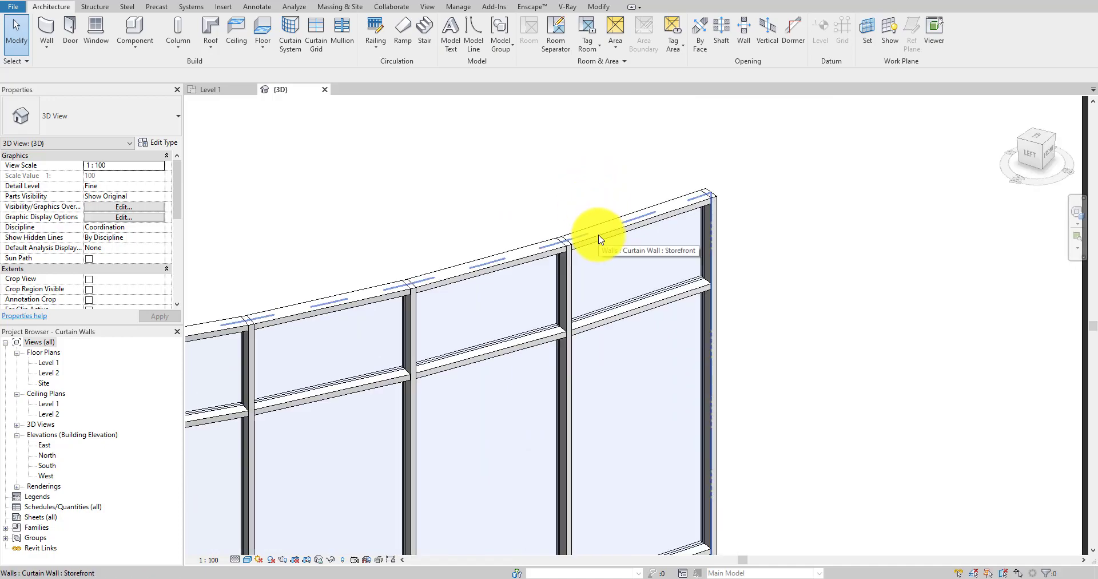
pyautogui.scroll(3, 600, 239)
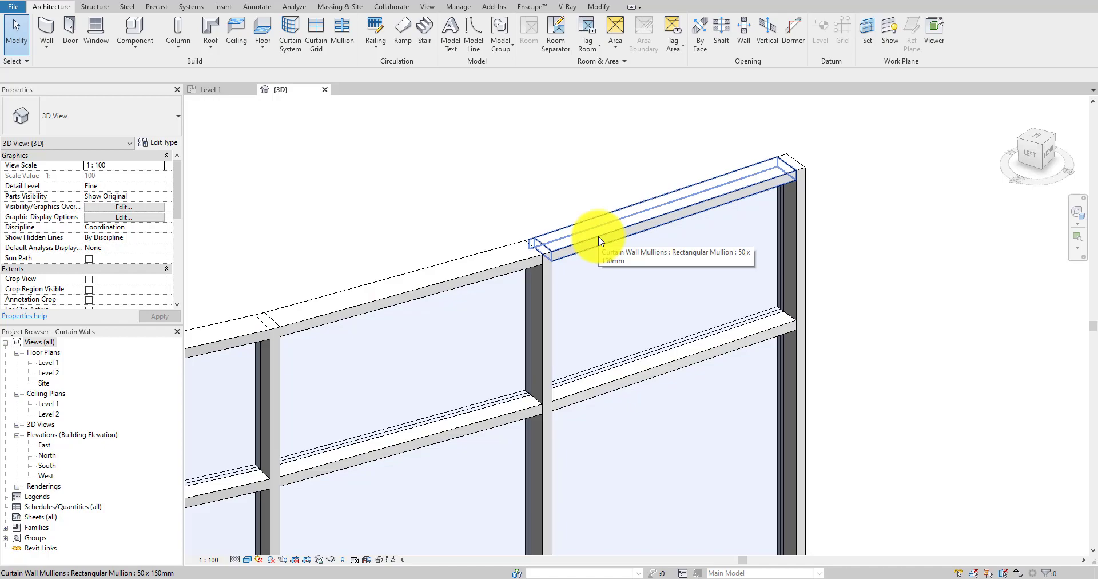
pyautogui.click(601, 241)
pyautogui.rightClick(600, 240)
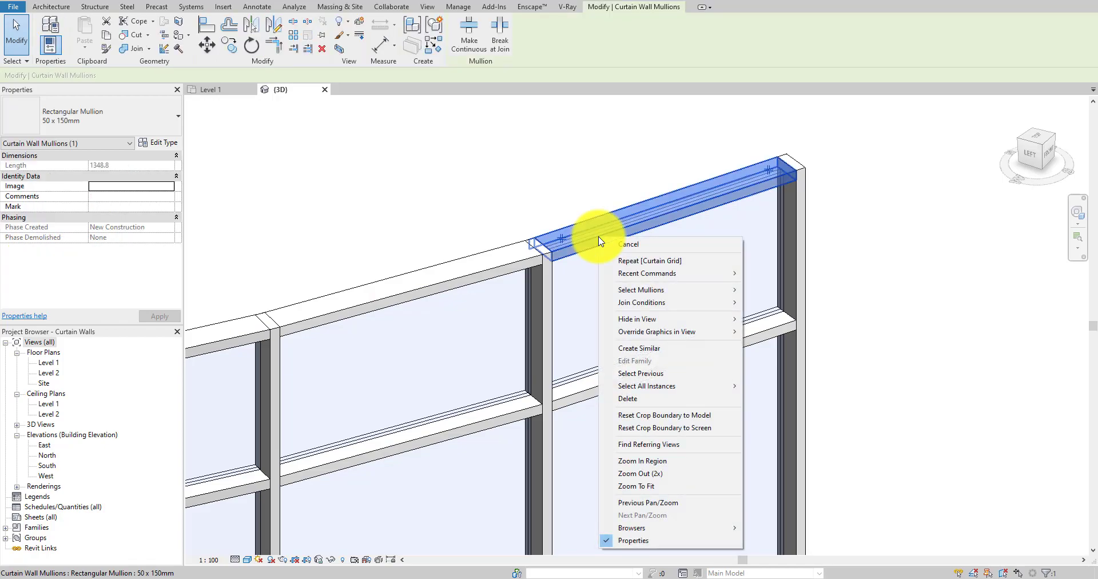
pyautogui.moveTo(643, 289)
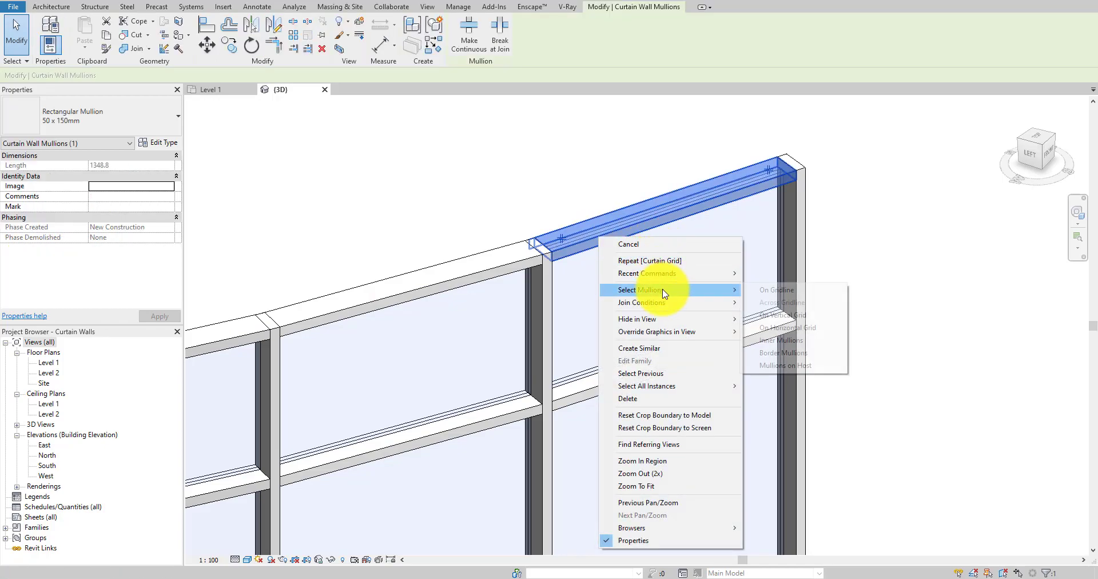
pyautogui.click(779, 290)
pyautogui.keyDown('shift'); pyautogui.moveTo(534, 238); pyautogui.dragTo(574, 250, button='middle'); pyautogui.keyUp('shift')
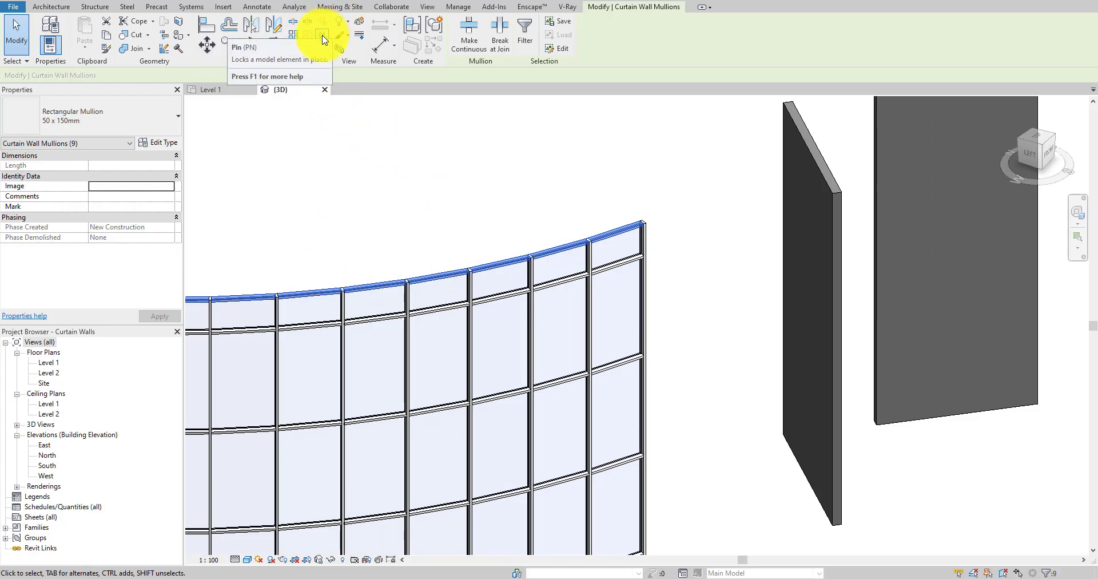
pyautogui.click(323, 50)
# - Select the horizontal mullions along the gridline just below the curtain wall's top edge, then unpin and delete them
pyautogui.scroll(3, 566, 275)
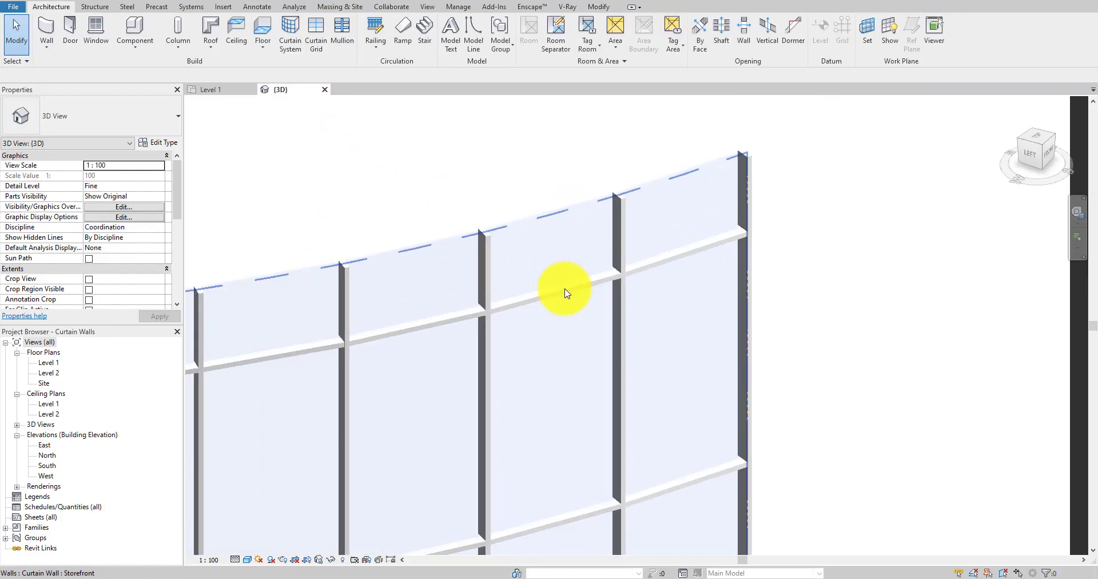
pyautogui.click(567, 293)
pyautogui.rightClick(566, 293)
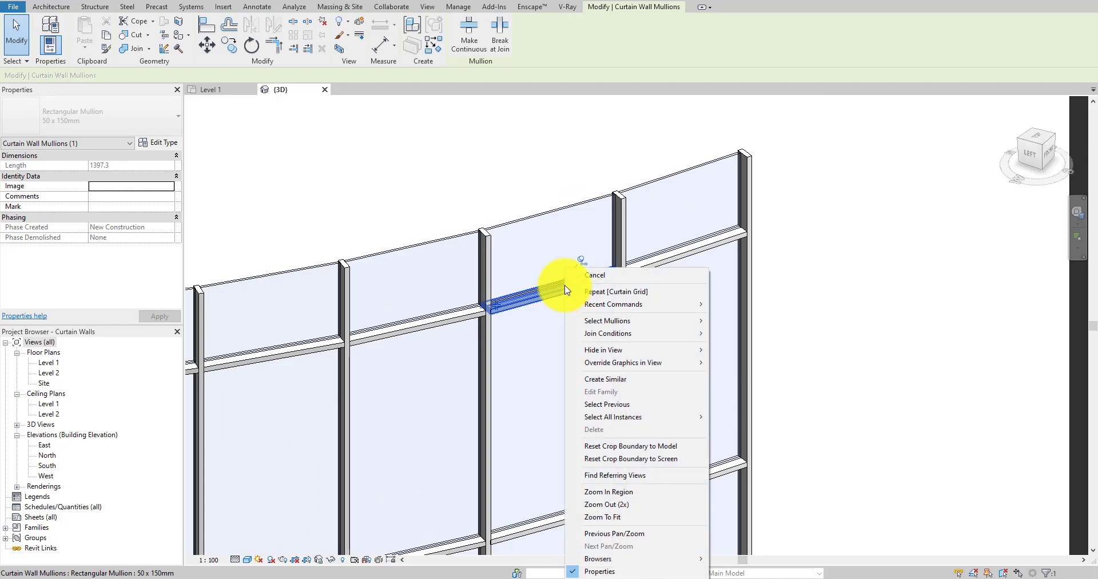
pyautogui.moveTo(675, 321)
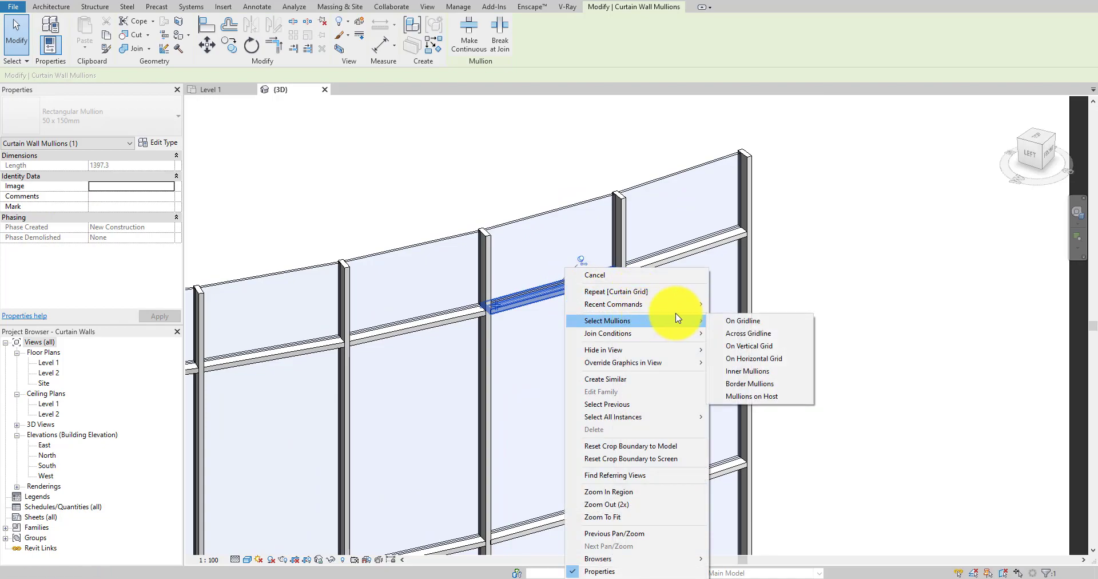
pyautogui.click(758, 321)
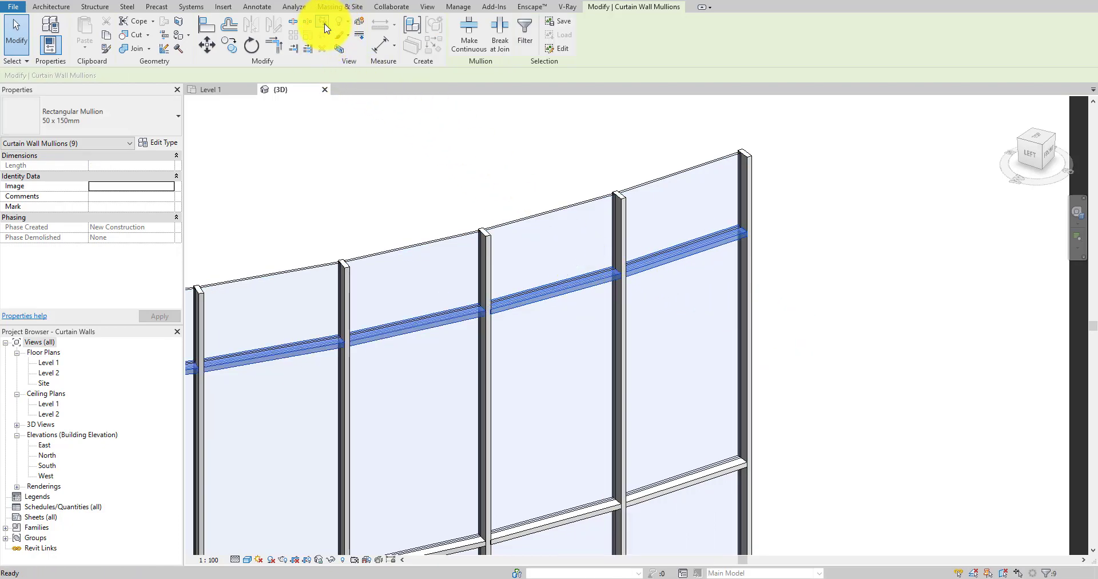
pyautogui.press('Escape')
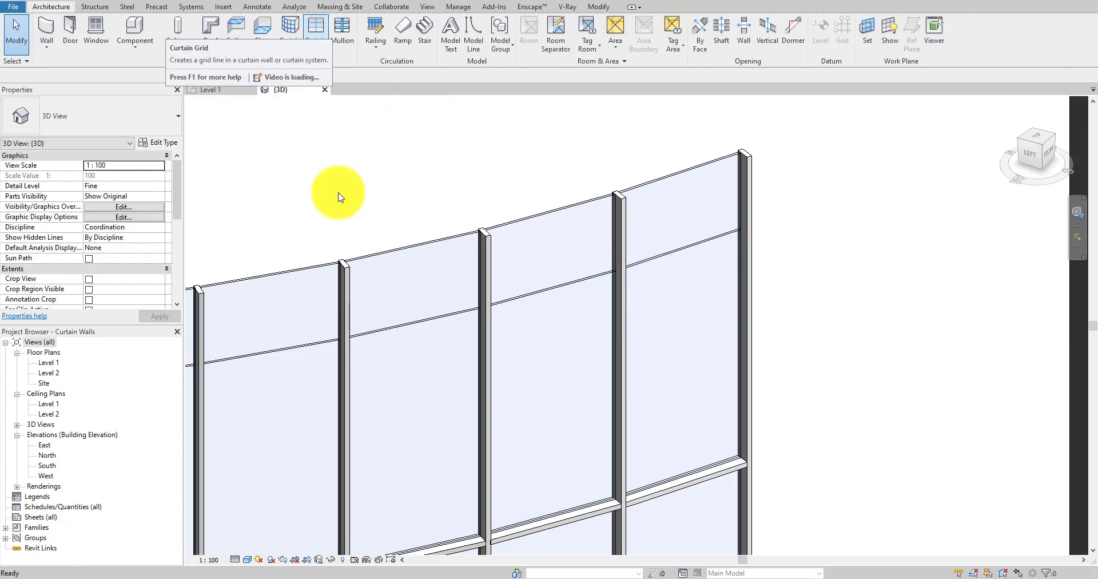
# - Unpin and delete the whole row of horizontal mullions on the curtain wall's middle gridline
pyautogui.moveTo(578, 483); pyautogui.dragTo(610, 190, button='middle')
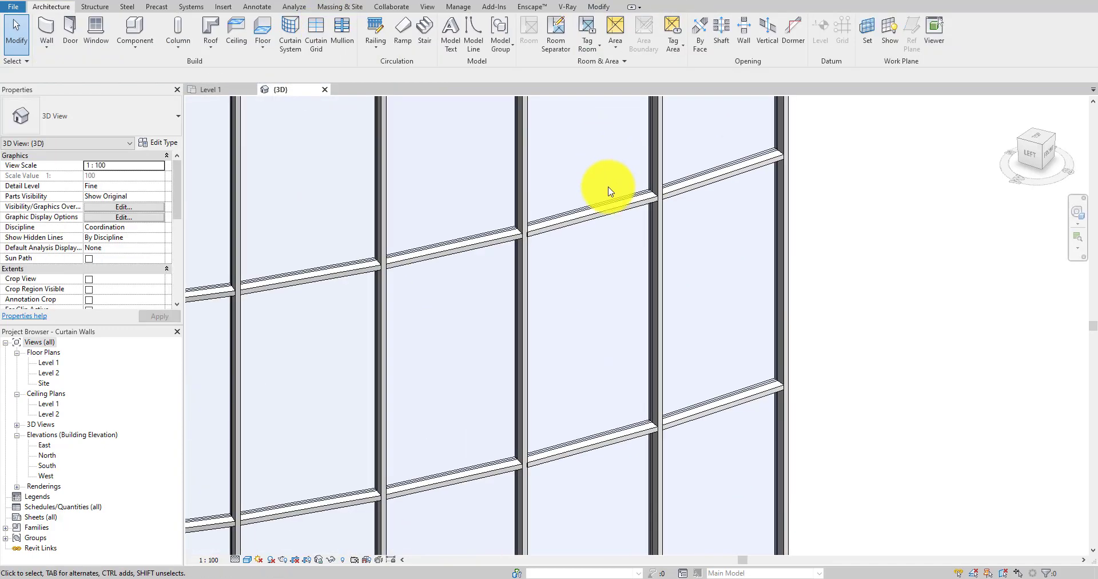
pyautogui.click(595, 216)
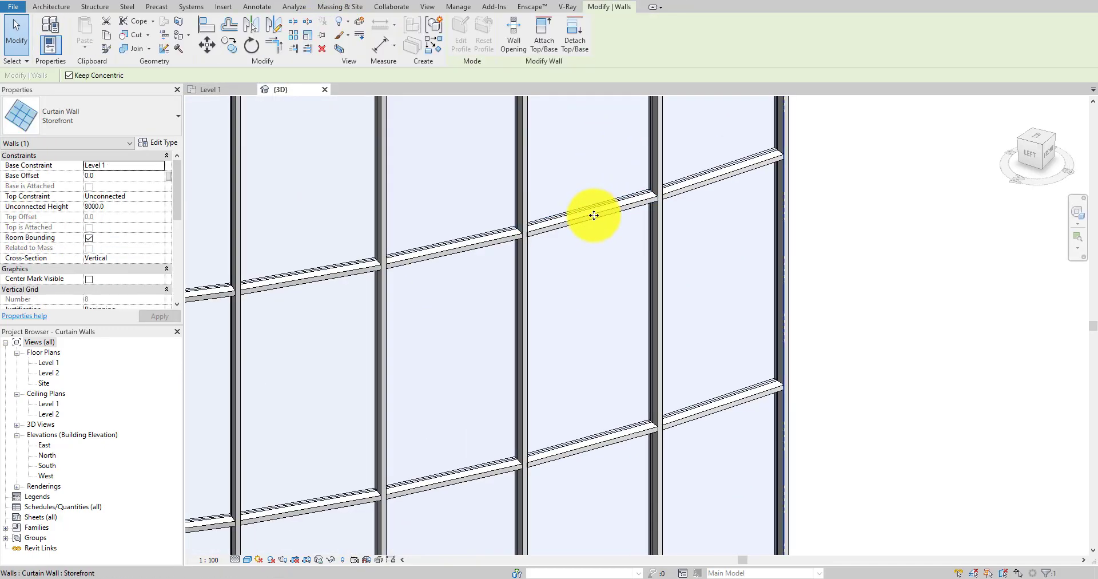
pyautogui.click(853, 196)
pyautogui.click(764, 157)
pyautogui.rightClick(763, 154)
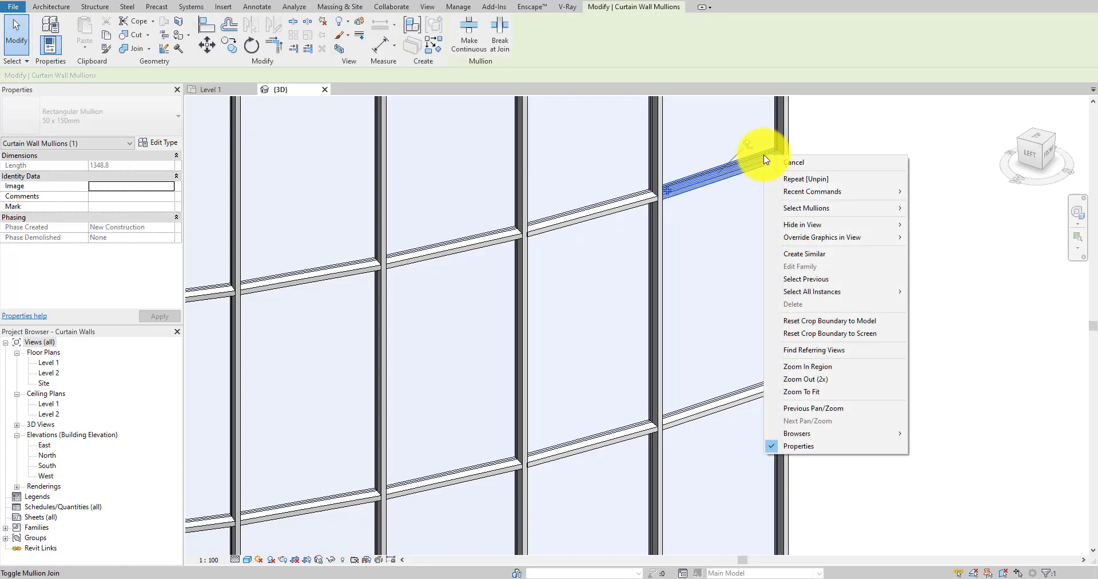
pyautogui.moveTo(858, 208)
pyautogui.click(945, 208)
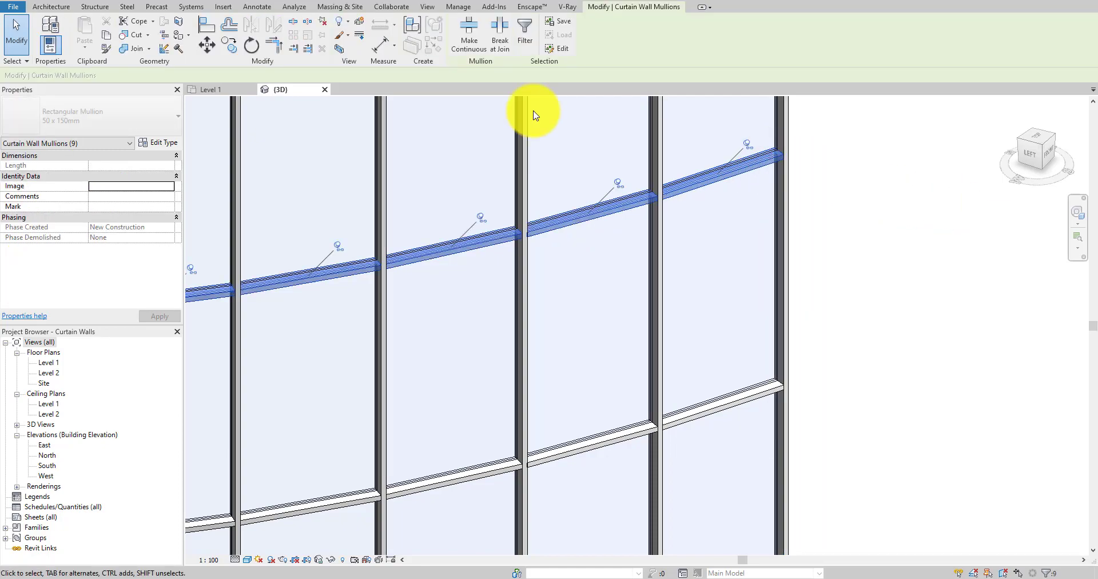
pyautogui.click(324, 25)
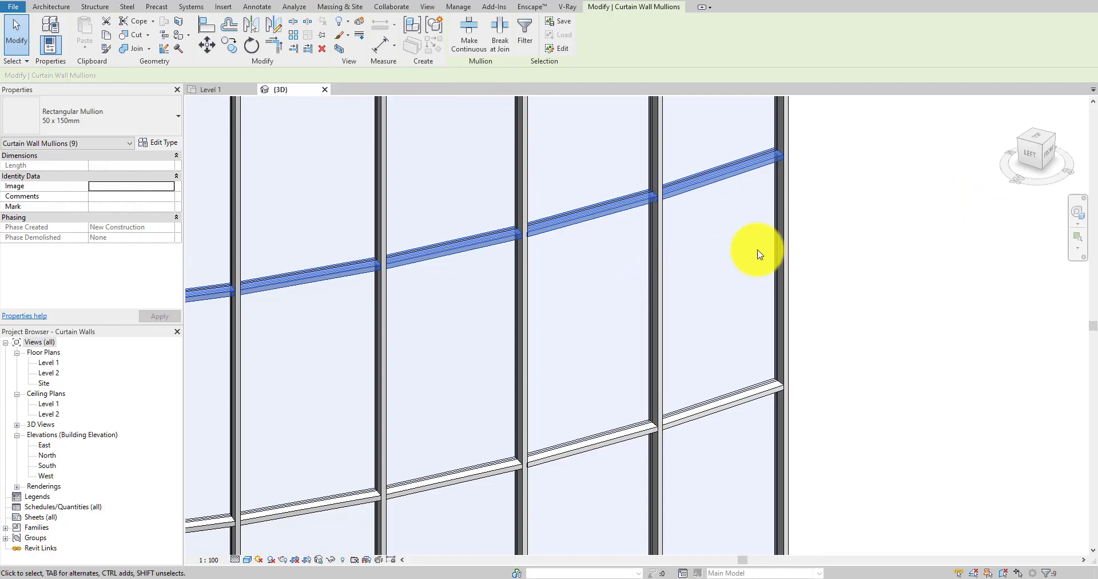
pyautogui.click(325, 51)
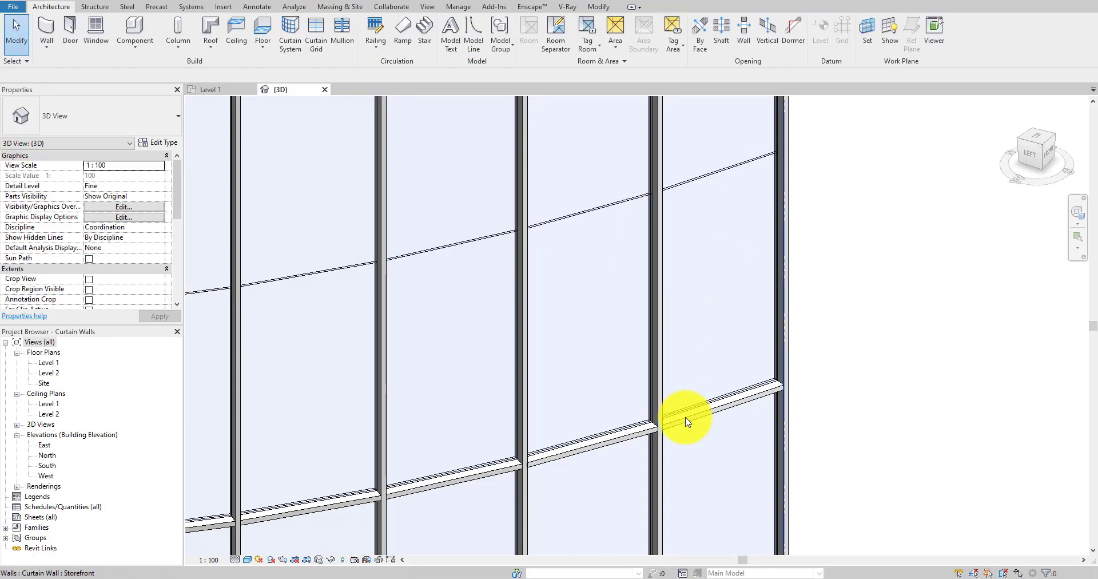
# - Select all 50 x 150mm horizontal mullions along the curtain wall's lowest inner gridline, then unpin and delete them
pyautogui.scroll(2, 687, 420)
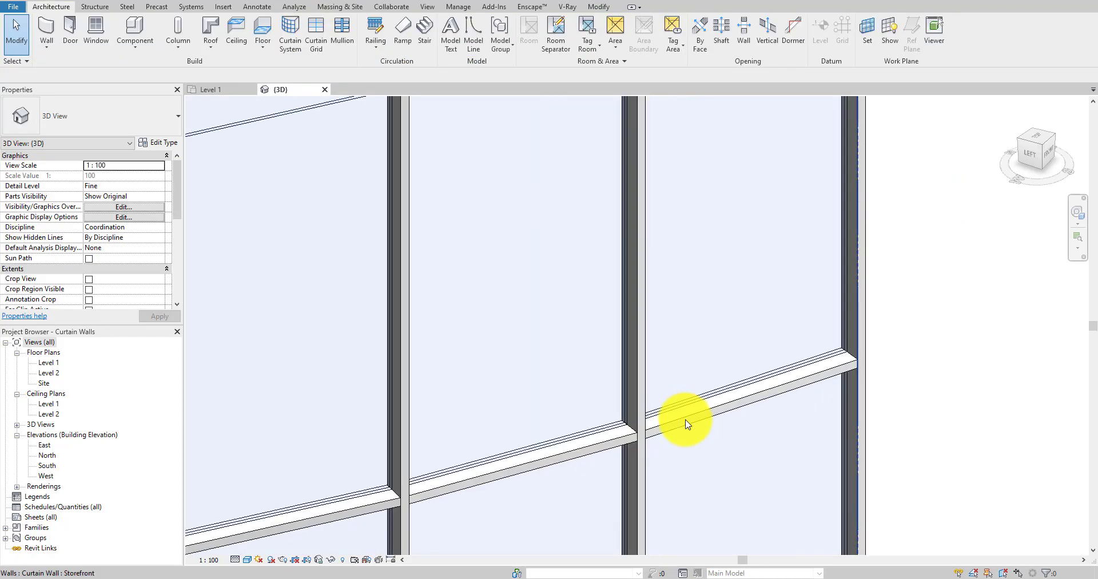
pyautogui.rightClick(686, 422)
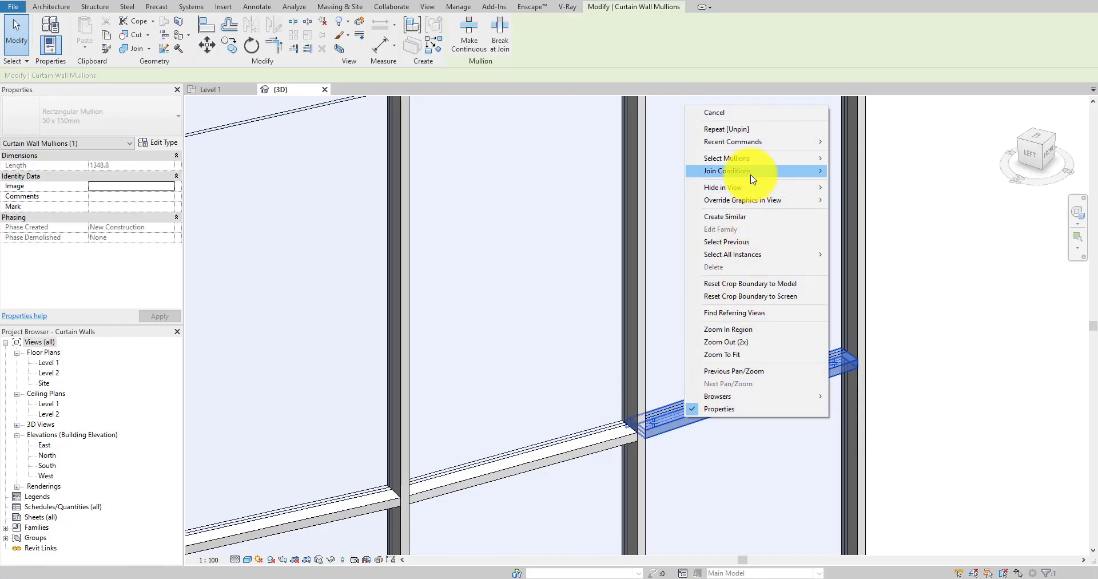
pyautogui.moveTo(754, 191)
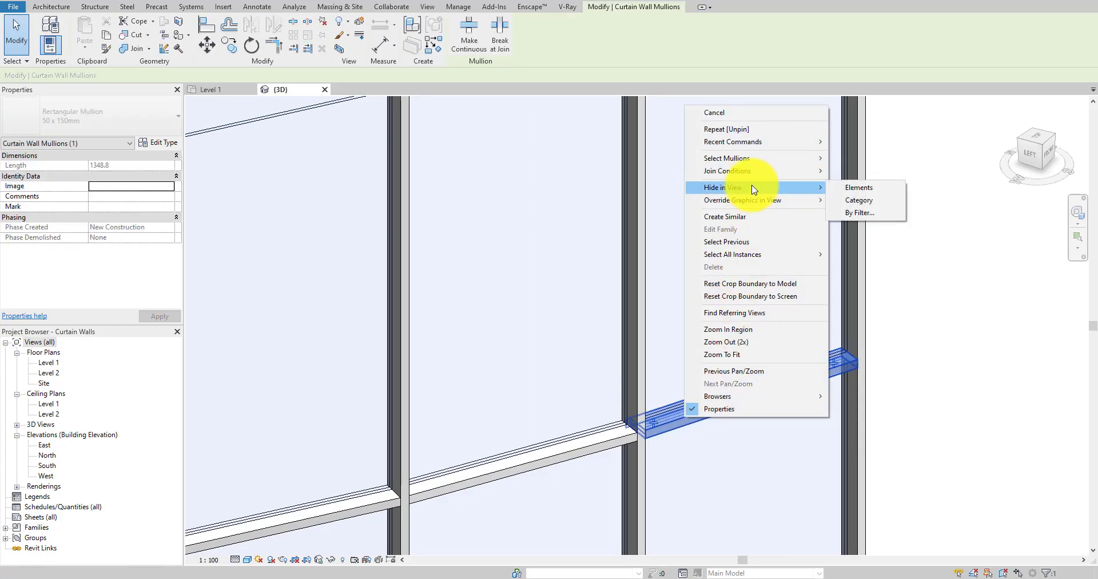
pyautogui.moveTo(748, 160)
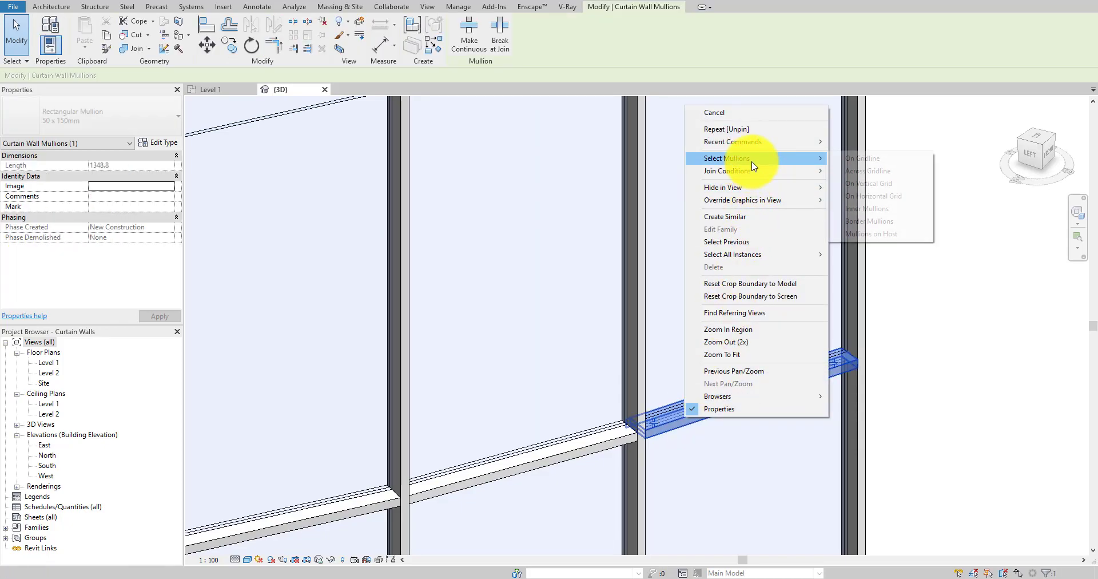
pyautogui.click(862, 163)
pyautogui.scroll(3, 792, 395)
pyautogui.scroll(-2, 776, 401)
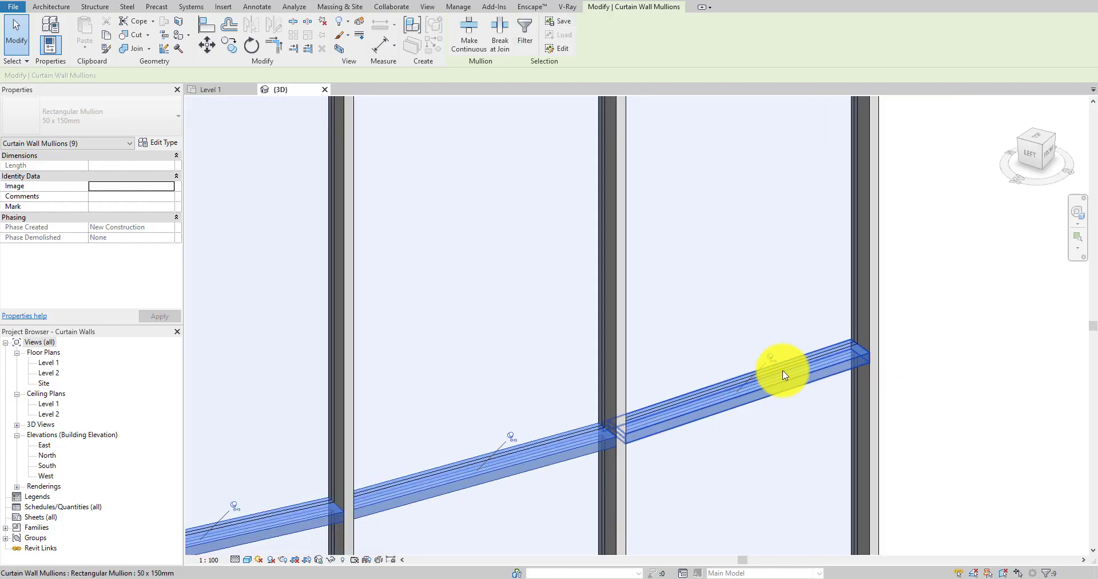
pyautogui.click(323, 25)
pyautogui.click(322, 50)
pyautogui.scroll(-3, 584, 417)
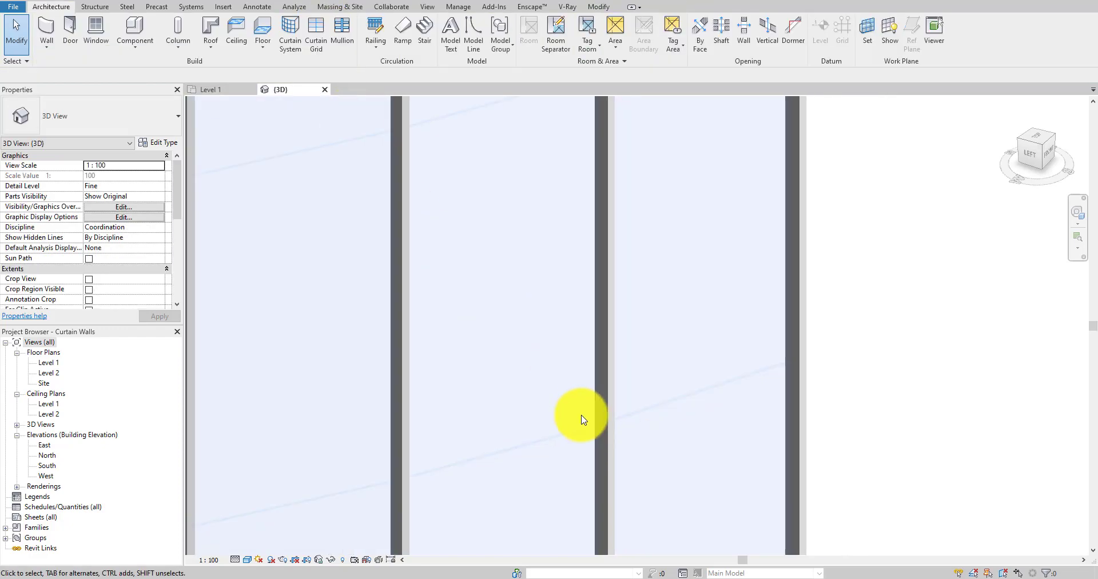
# - Unpin and delete the entire row of horizontal mullions along the curtain wall's bottom edge, selecting them by gridline
pyautogui.scroll(4, 645, 437)
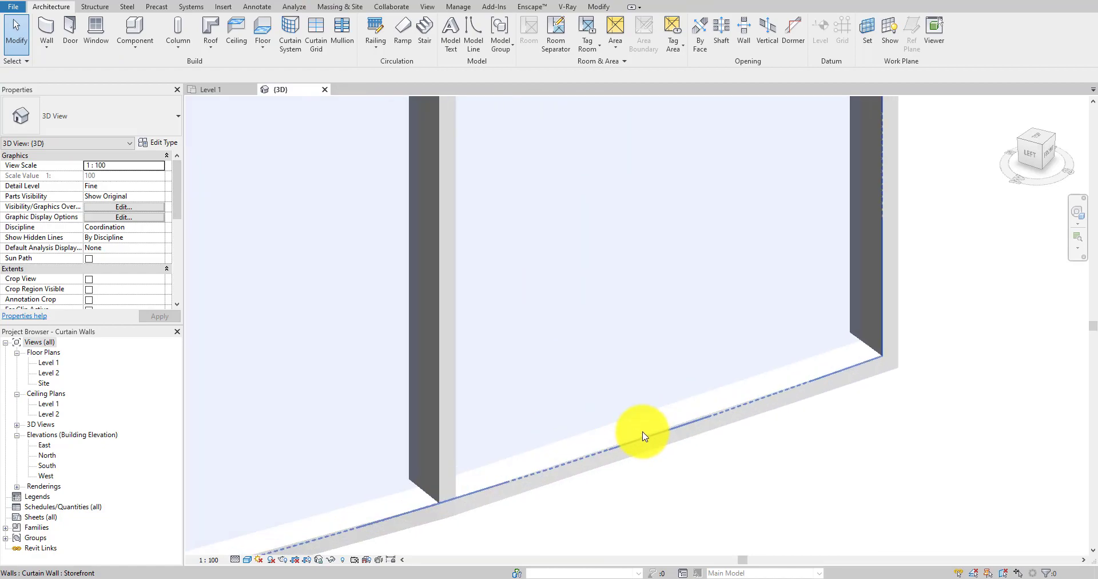
pyautogui.click(642, 442)
pyautogui.rightClick(642, 442)
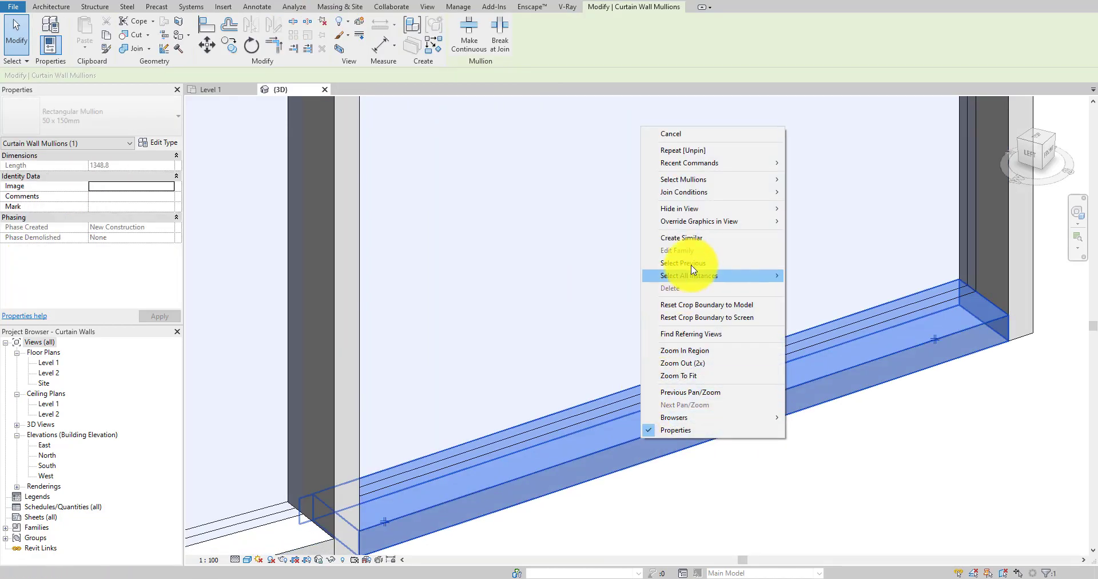
pyautogui.moveTo(761, 179)
pyautogui.click(823, 181)
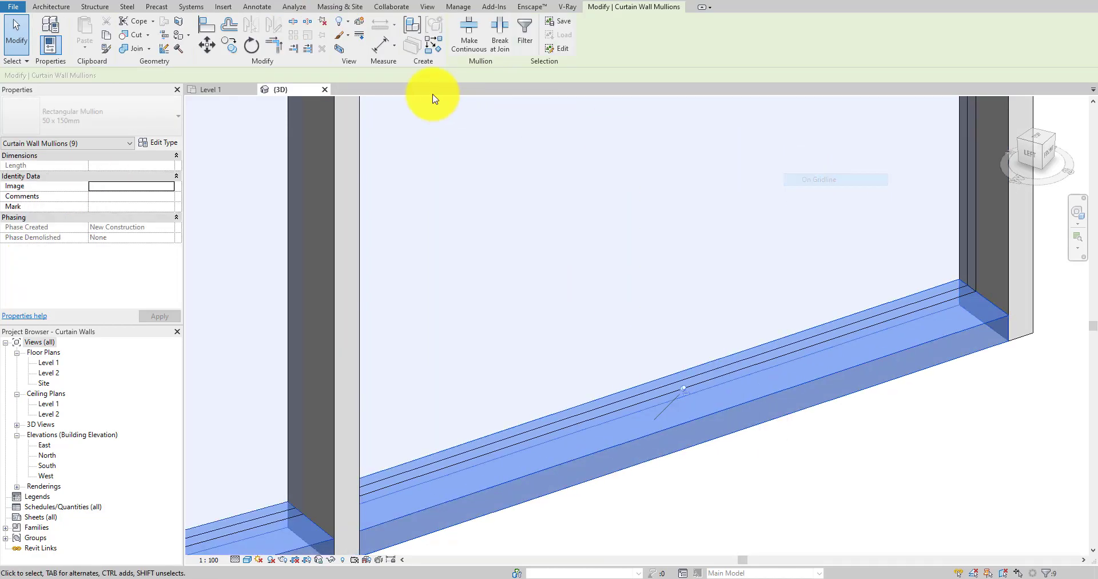
pyautogui.press('Escape')
pyautogui.scroll(-8, 633, 368)
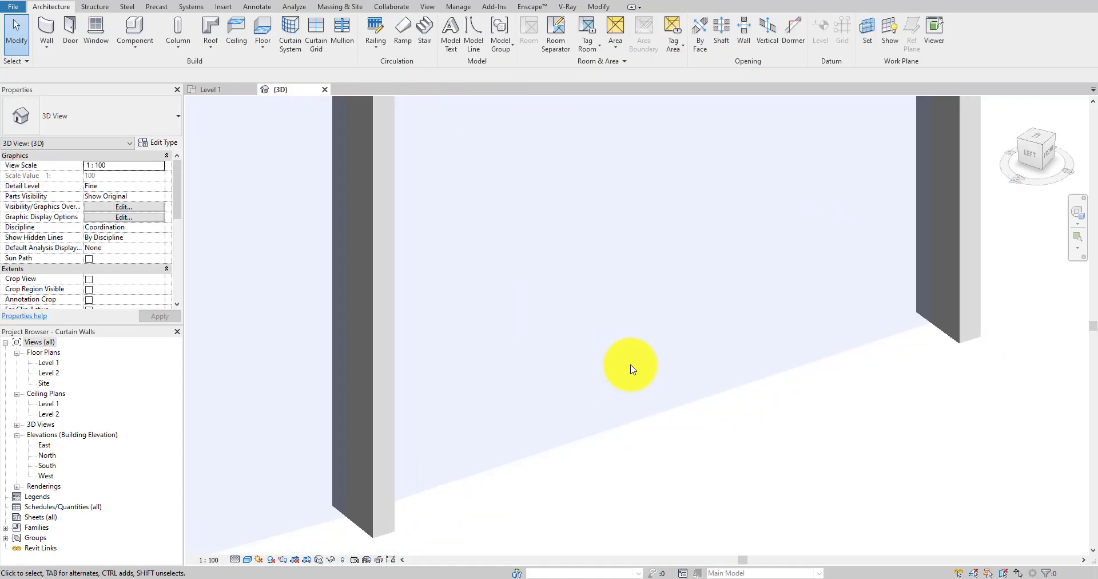
# - Examine the curved curtain wall from its outer end, checking the horizontal gridlines and vertical mullions from top edge to base
pyautogui.keyDown('shift'); pyautogui.moveTo(686, 409); pyautogui.dragTo(615, 380, button='middle'); pyautogui.keyUp('shift')
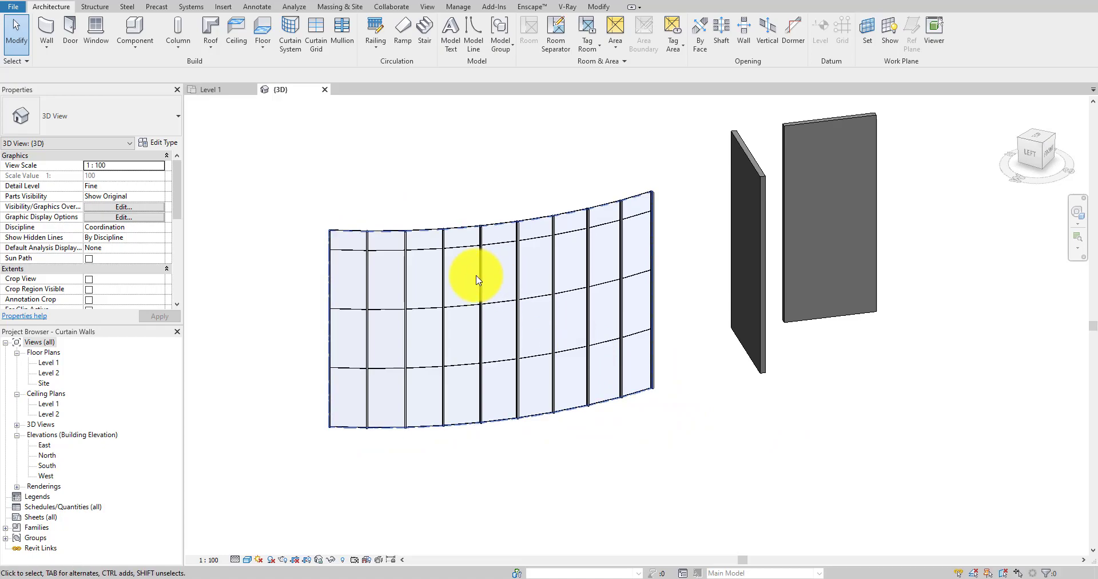
pyautogui.keyDown('shift'); pyautogui.moveTo(481, 275); pyautogui.dragTo(503, 258, button='middle'); pyautogui.keyUp('shift')
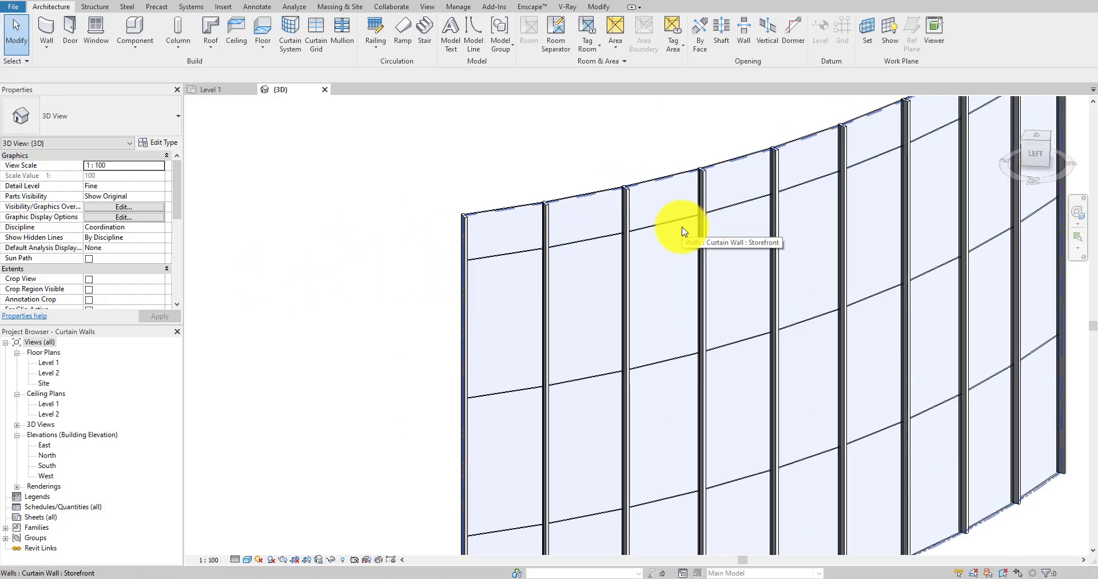
pyautogui.keyDown('shift'); pyautogui.moveTo(684, 231); pyautogui.dragTo(618, 201, button='middle'); pyautogui.keyUp('shift')
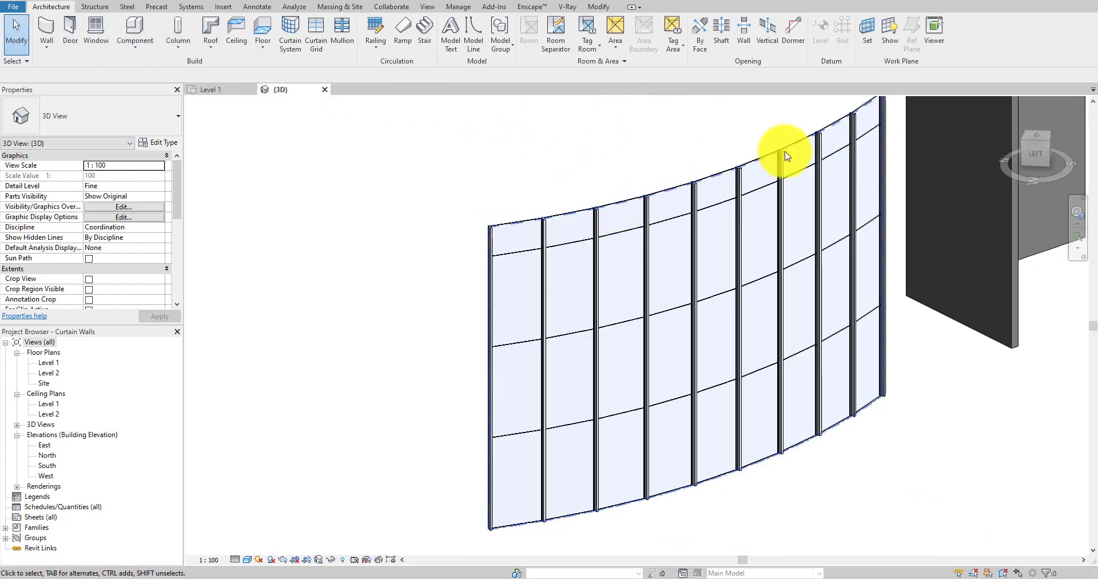
pyautogui.scroll(4, 509, 235)
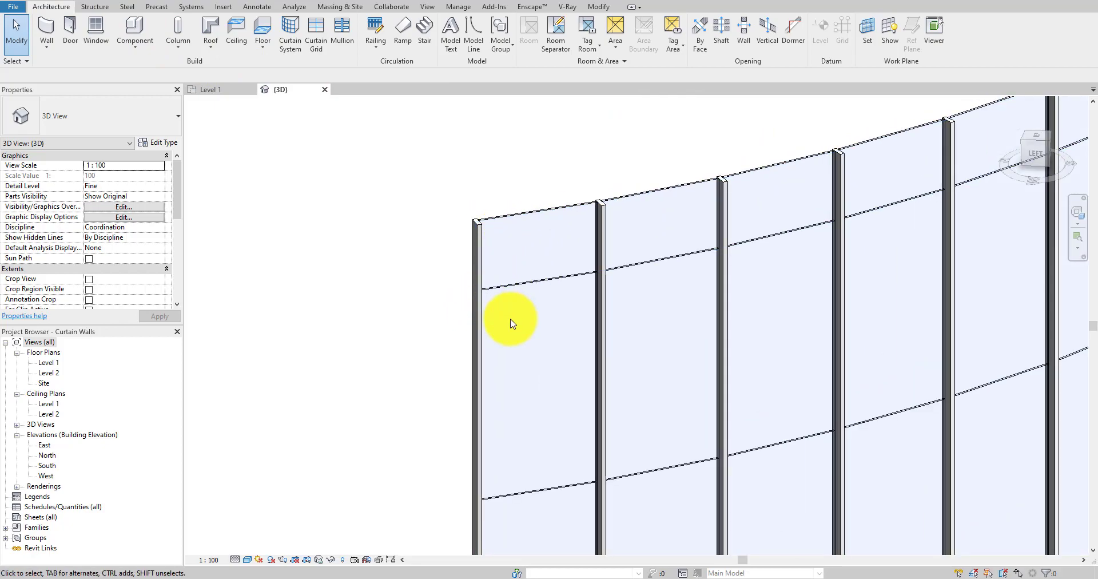
pyautogui.moveTo(549, 338); pyautogui.dragTo(526, 220, button='middle')
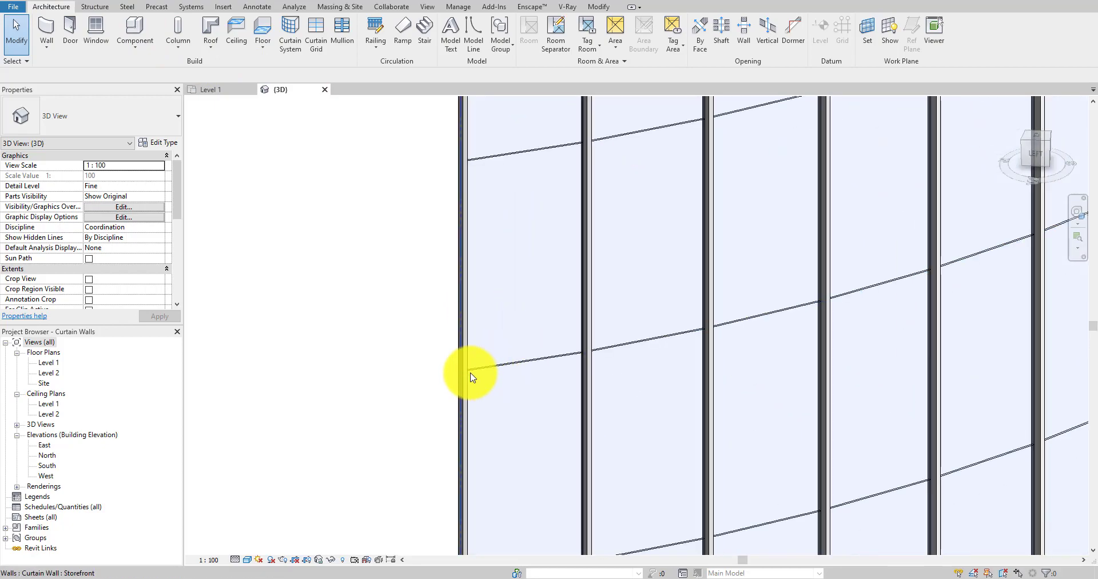
pyautogui.moveTo(473, 377); pyautogui.dragTo(466, 218, button='middle')
pyautogui.moveTo(452, 386); pyautogui.dragTo(469, 330, button='middle')
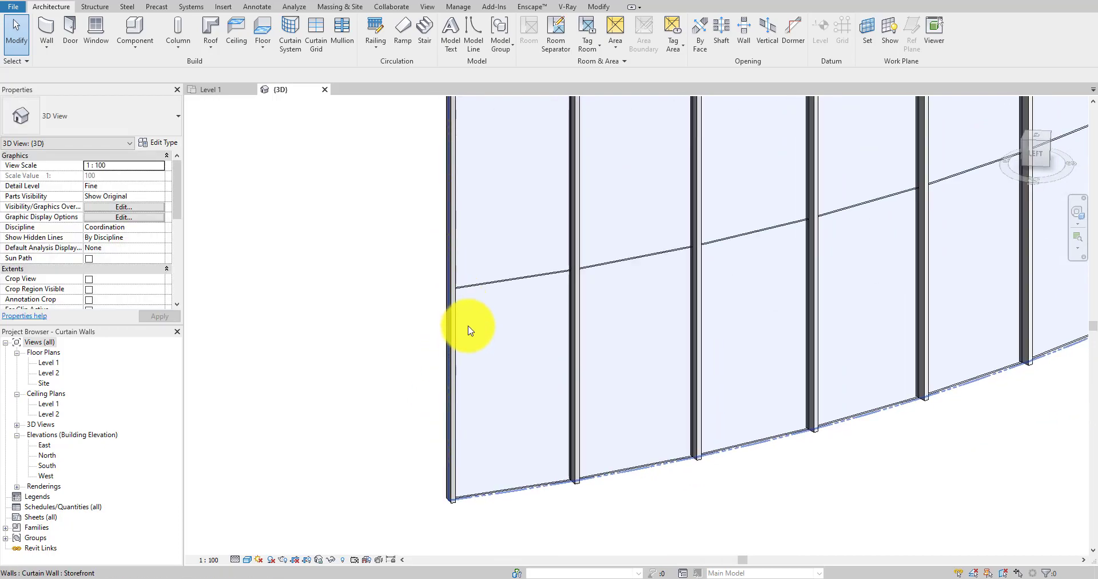
pyautogui.scroll(-3, 468, 330)
pyautogui.scroll(-2, 493, 300)
pyautogui.scroll(3, 474, 221)
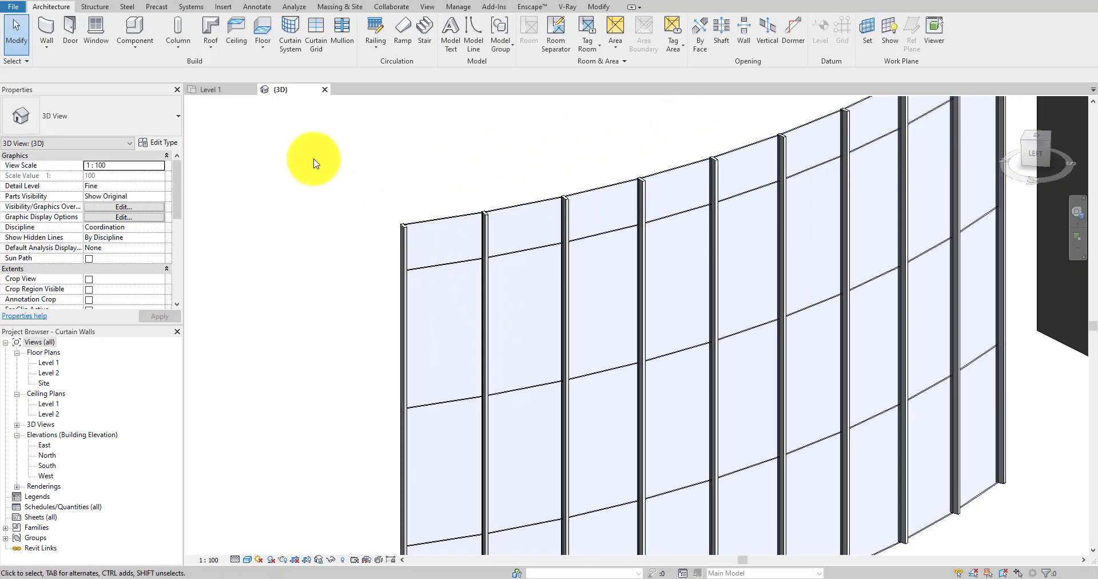
pyautogui.click(351, 131)
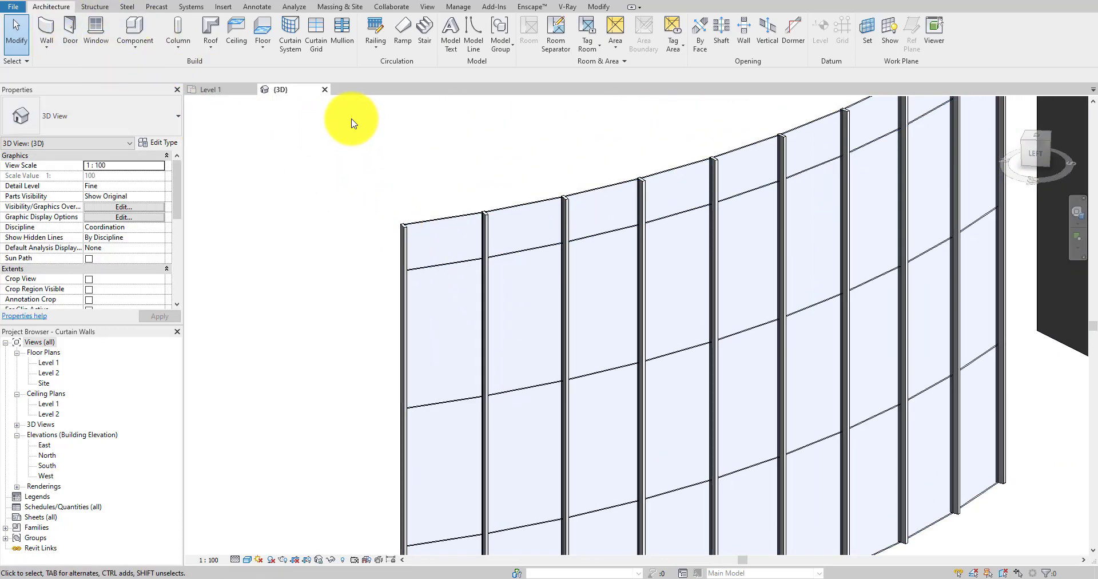
# - Add a horizontal curtain grid line across all segments just below the wall's top edge and set its distance from that edge
pyautogui.click(318, 45)
pyautogui.scroll(3, 404, 232)
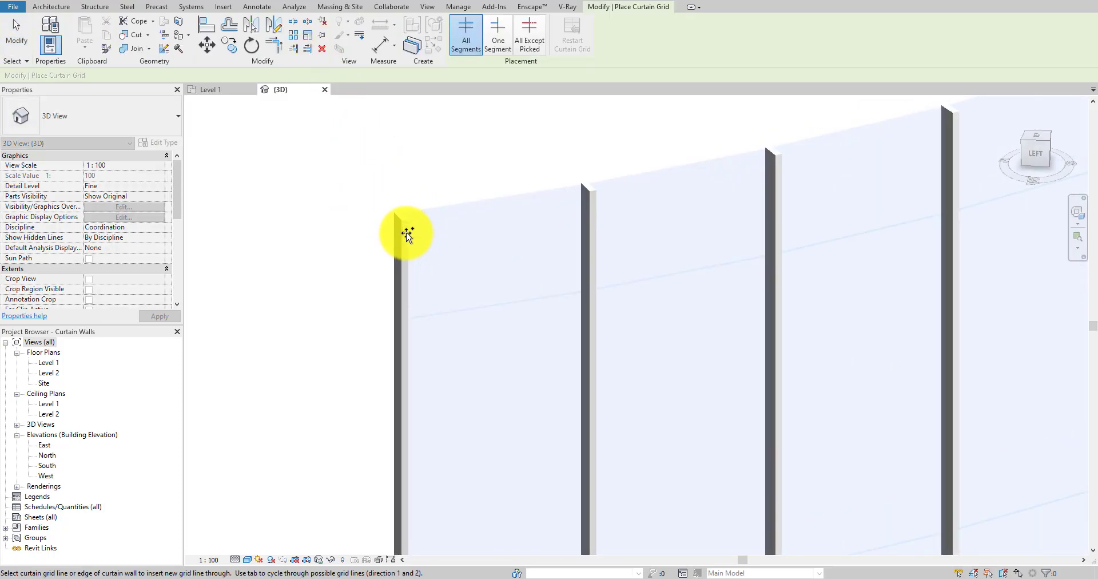
pyautogui.scroll(-2, 405, 242)
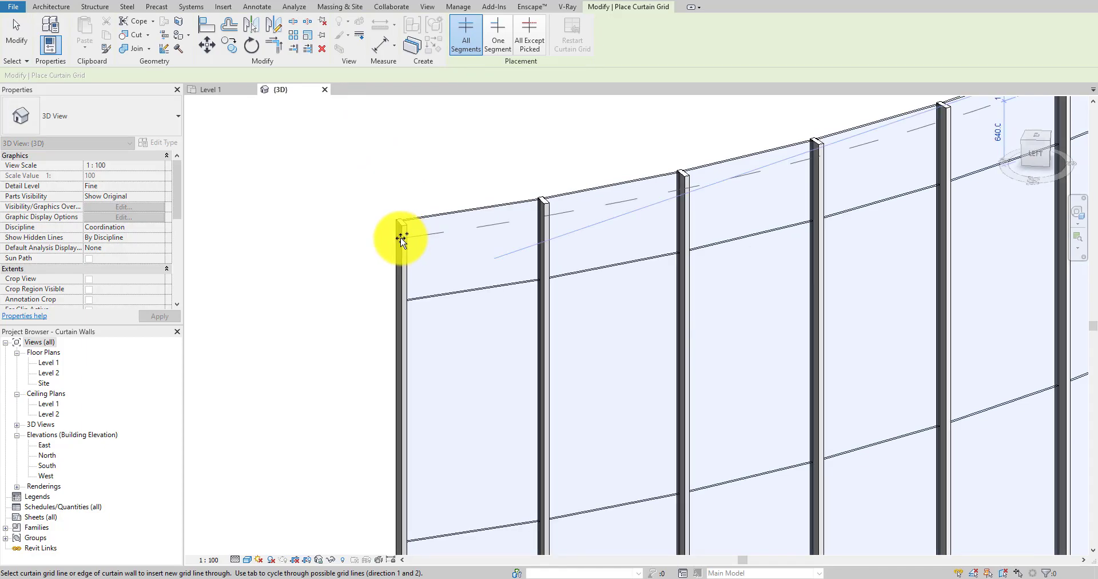
pyautogui.keyDown('shift'); pyautogui.moveTo(402, 240); pyautogui.dragTo(721, 186, button='middle'); pyautogui.keyUp('shift')
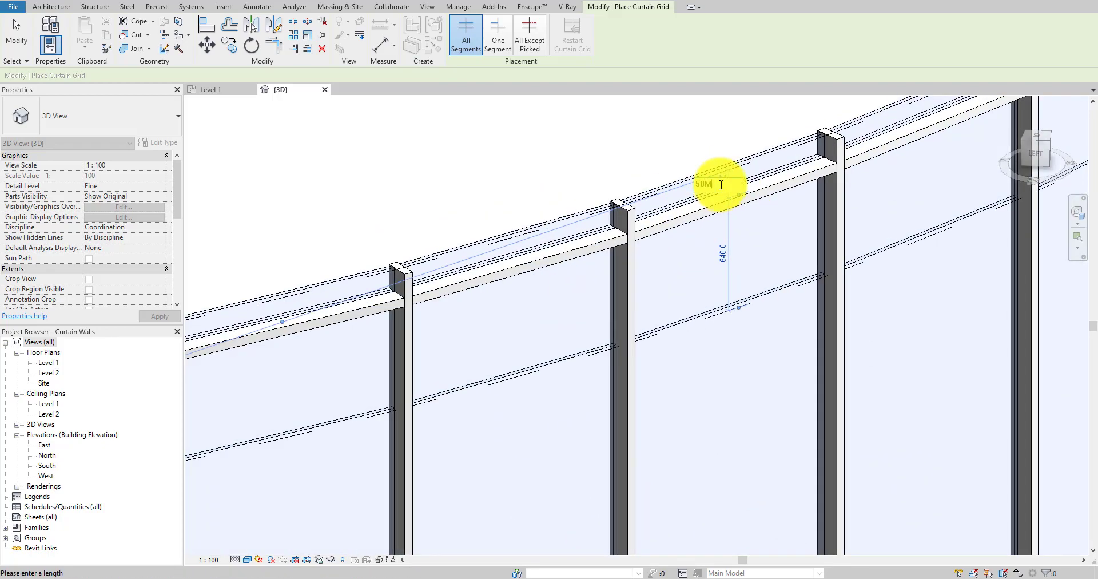
pyautogui.press('Return')
pyautogui.press('Escape')
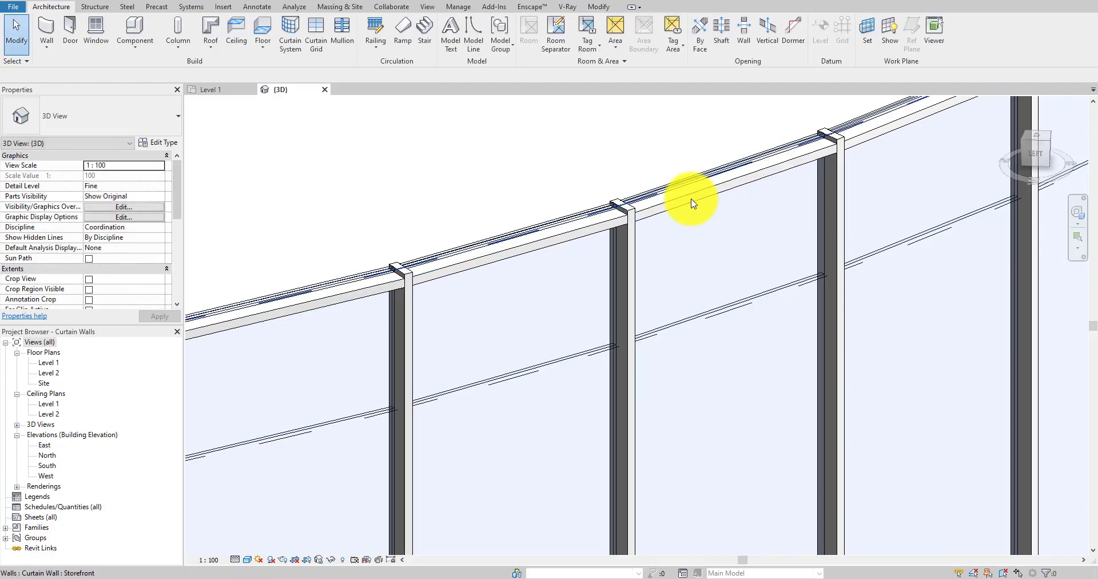
# - Select the mullions created along the new top grid line by gridline, then unpin and delete them
pyautogui.click(694, 207)
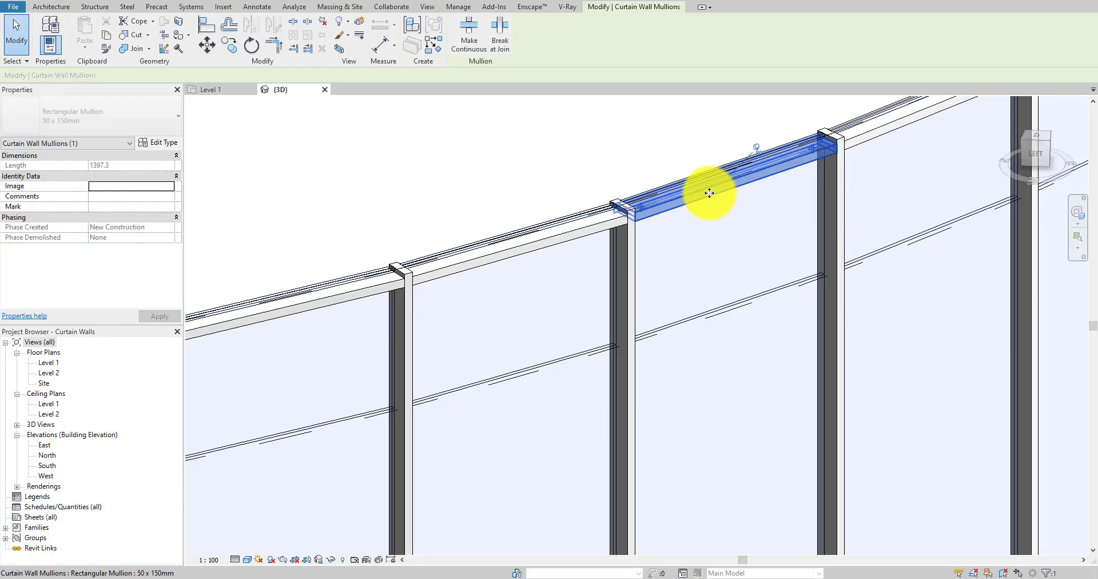
pyautogui.rightClick(710, 195)
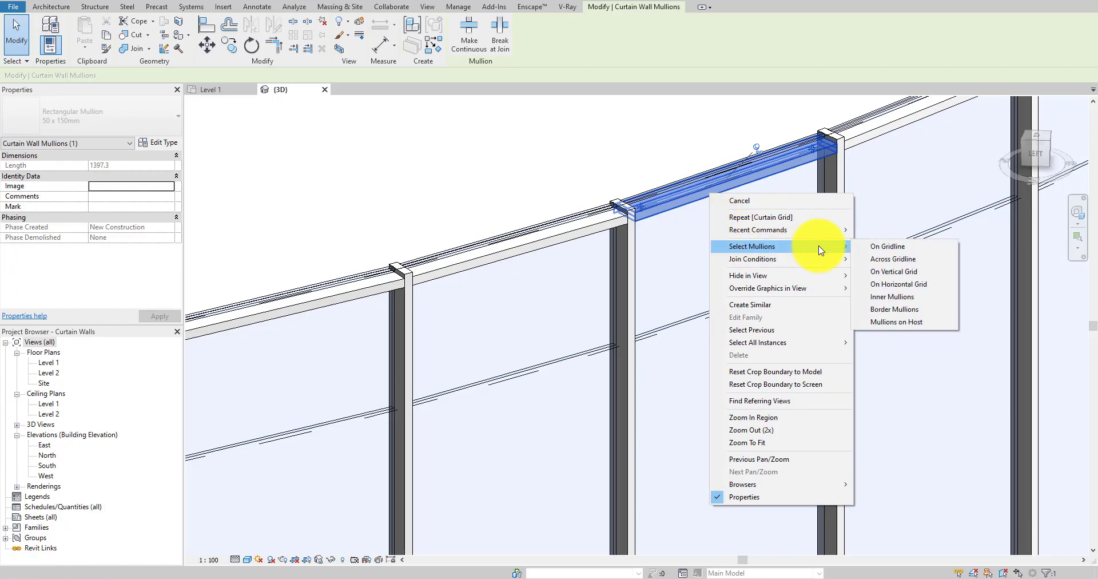
pyautogui.click(888, 246)
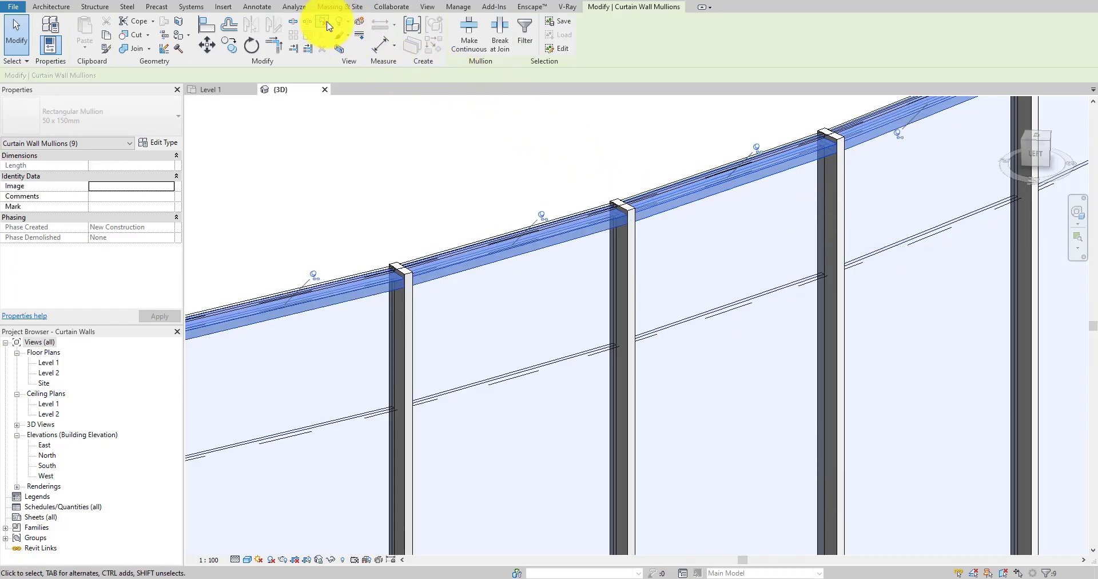
pyautogui.press('Escape')
pyautogui.scroll(-3, 527, 196)
pyautogui.keyDown('shift'); pyautogui.moveTo(527, 196); pyautogui.dragTo(670, 263, button='middle'); pyautogui.keyUp('shift')
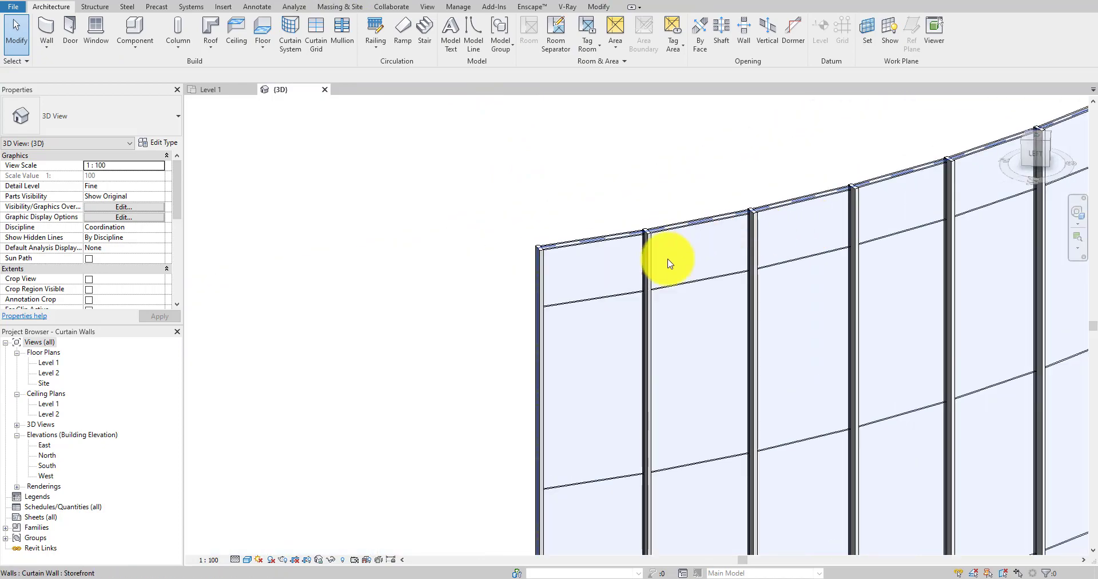
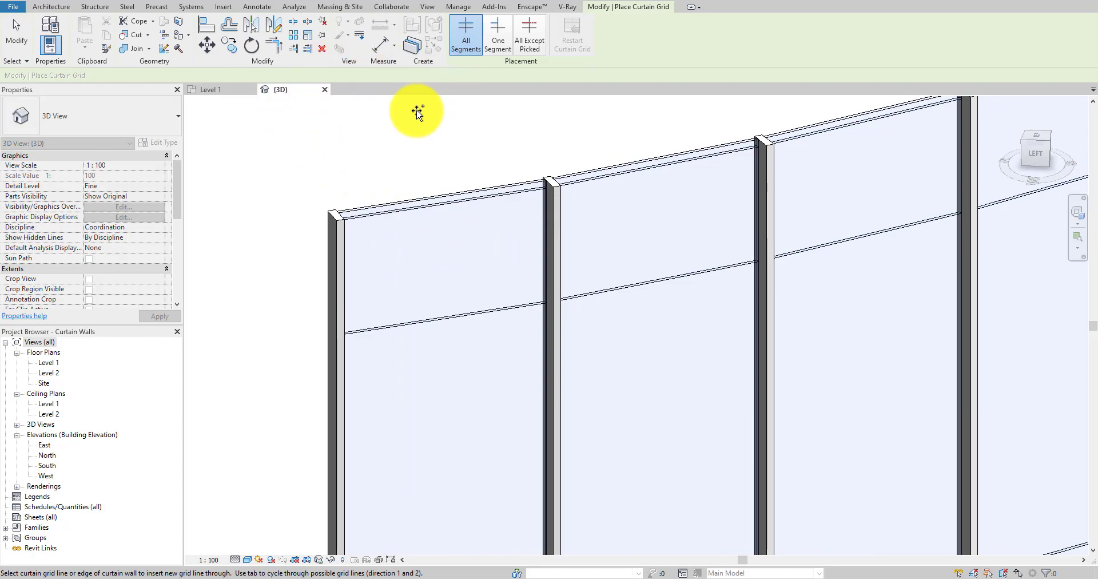
# - Add a horizontal curtain grid line across all segments just below each of the curtain wall's three original inner horizontal gridlines
pyautogui.press('Escape')
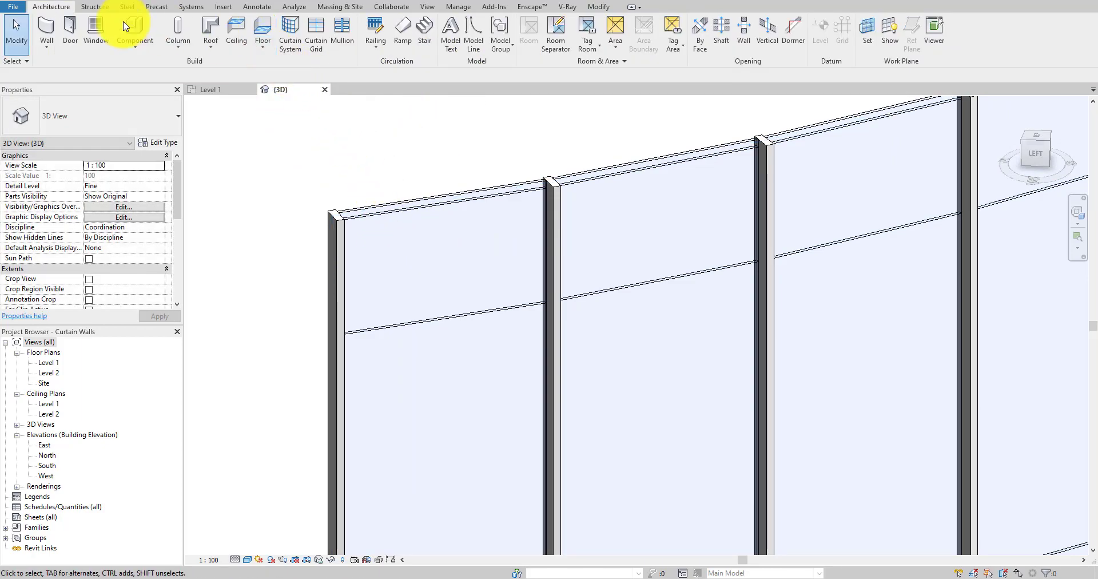
pyautogui.click(316, 33)
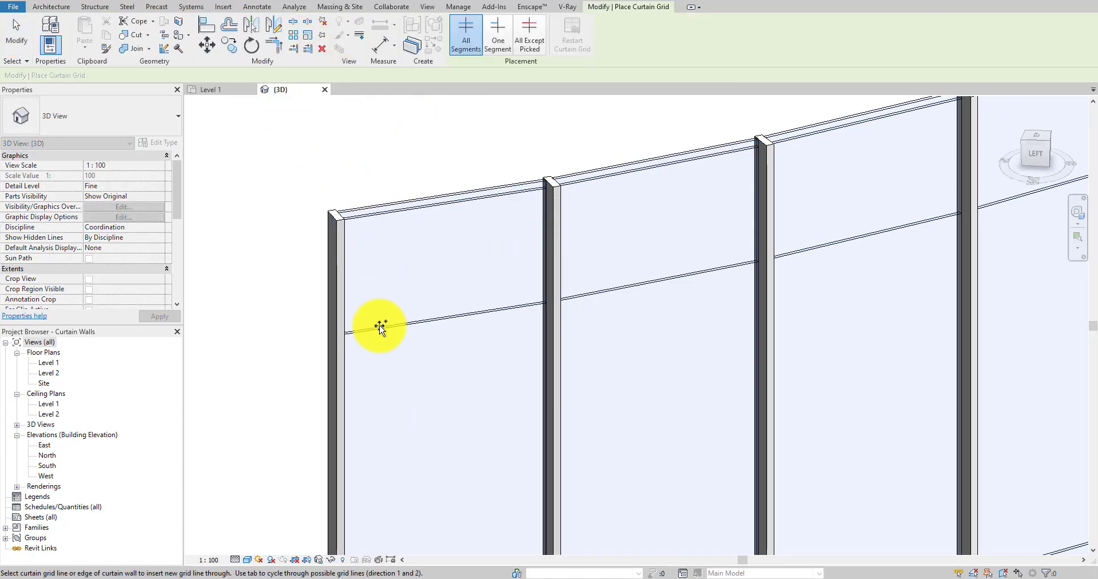
pyautogui.click(338, 345)
pyautogui.scroll(-2, 397, 326)
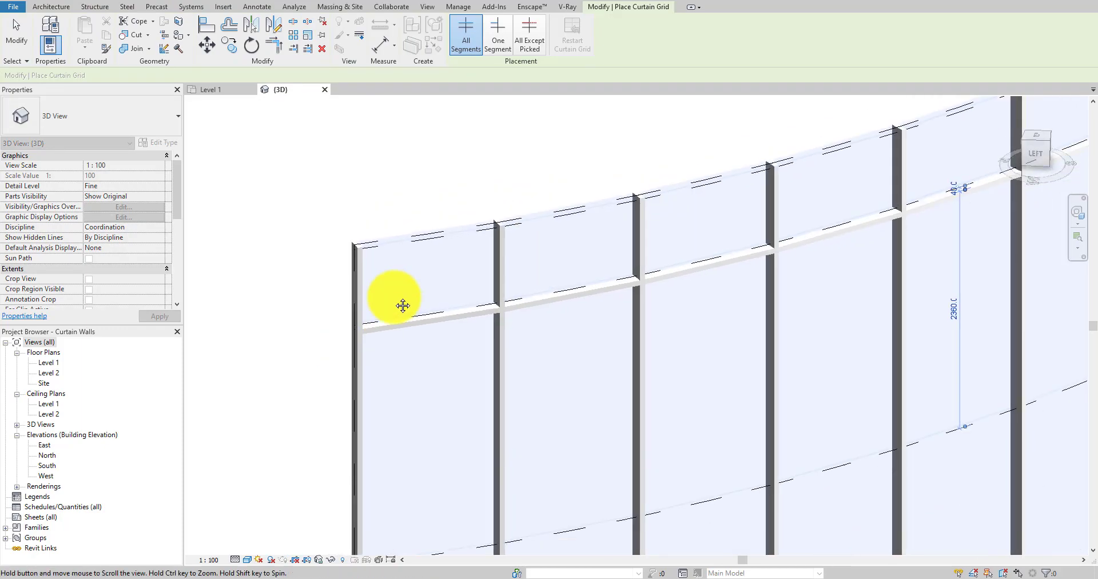
pyautogui.scroll(1, 404, 375)
pyautogui.click(406, 373)
pyautogui.scroll(-1, 430, 332)
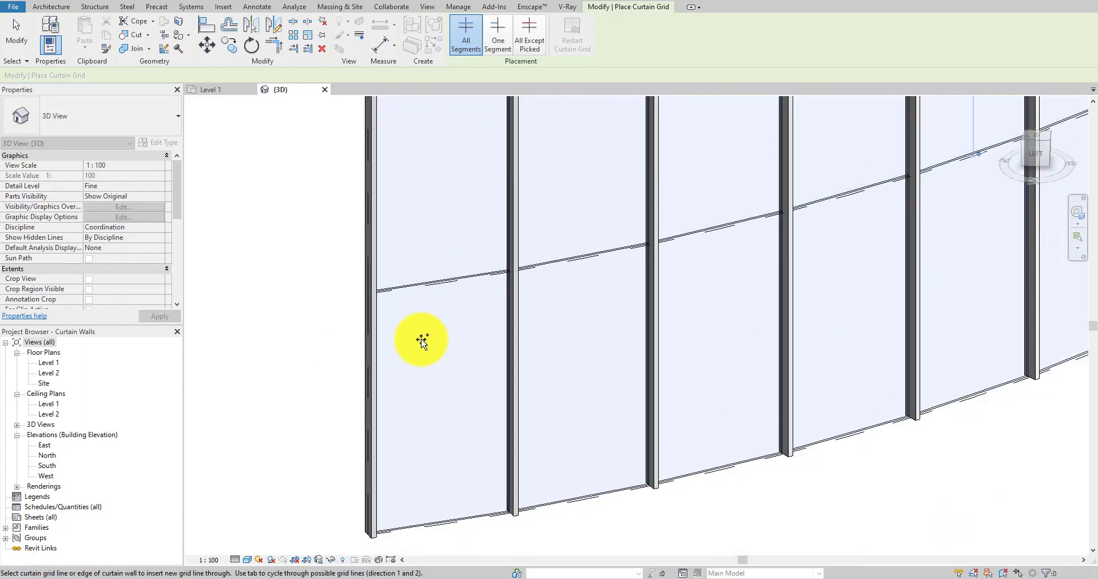
pyautogui.click(370, 309)
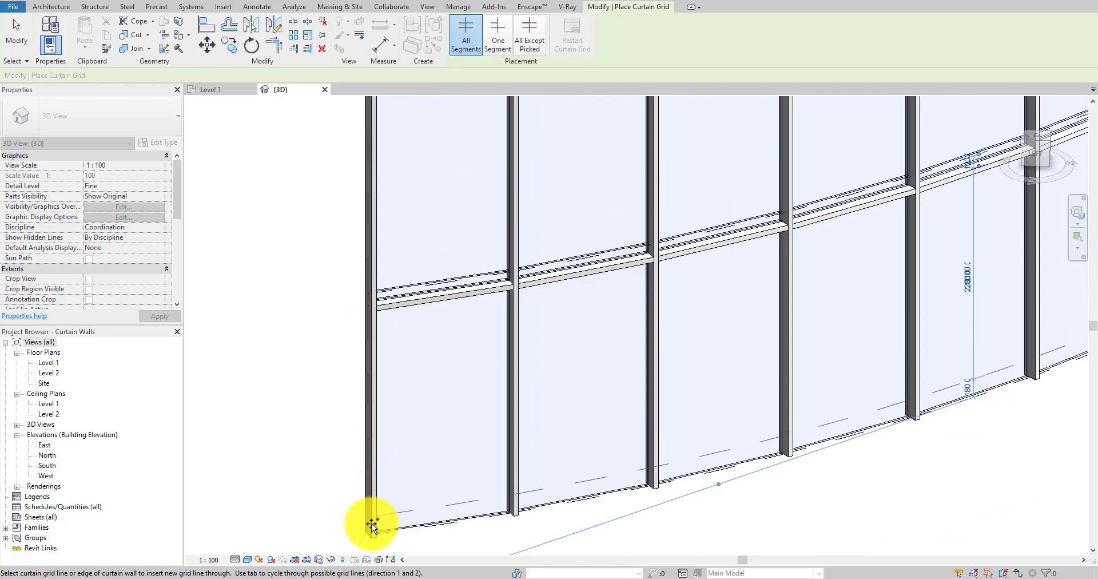
pyautogui.scroll(-2, 397, 399)
pyautogui.keyDown('shift'); pyautogui.moveTo(397, 399); pyautogui.dragTo(601, 156, button='middle'); pyautogui.keyUp('shift')
pyautogui.press('Escape')
# - Select the mullions along the uppermost of the three original inner horizontal gridlines by gridline, then unpin and delete them
pyautogui.scroll(2, 601, 156)
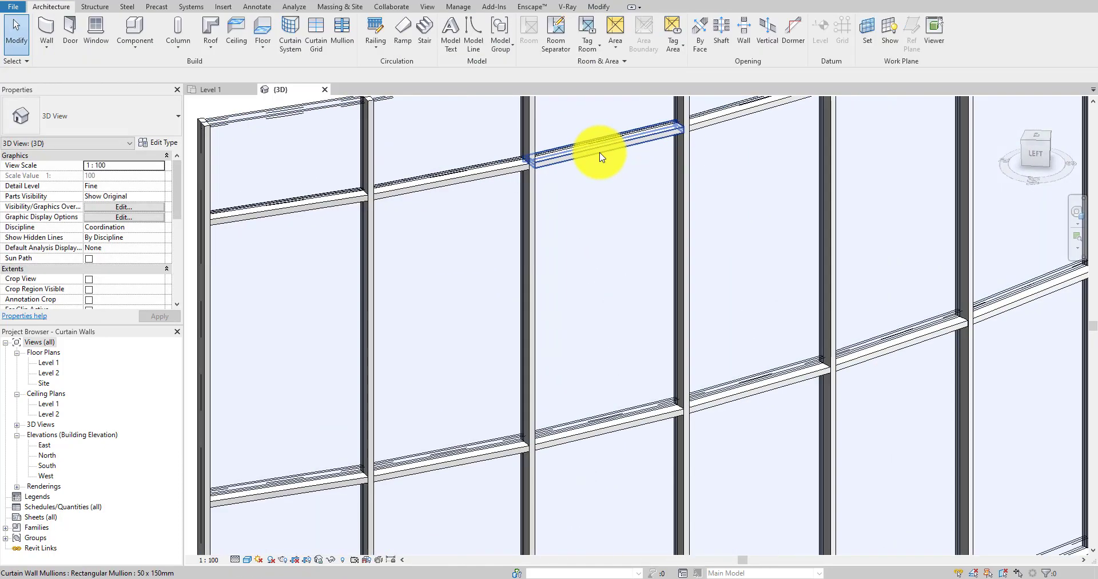
pyautogui.click(599, 152)
pyautogui.rightClick(599, 152)
pyautogui.moveTo(707, 211)
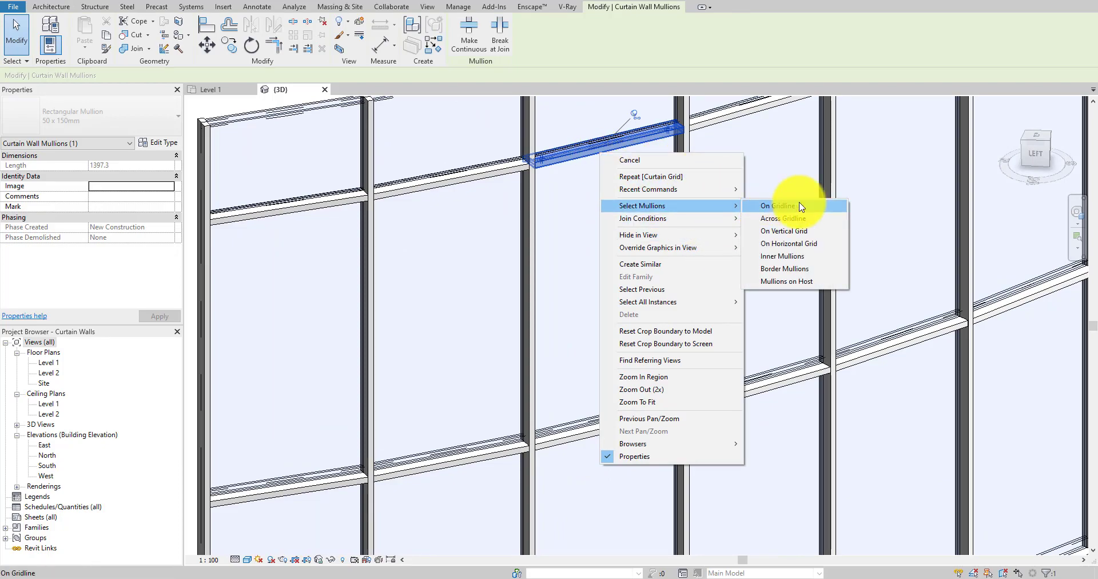
pyautogui.click(795, 206)
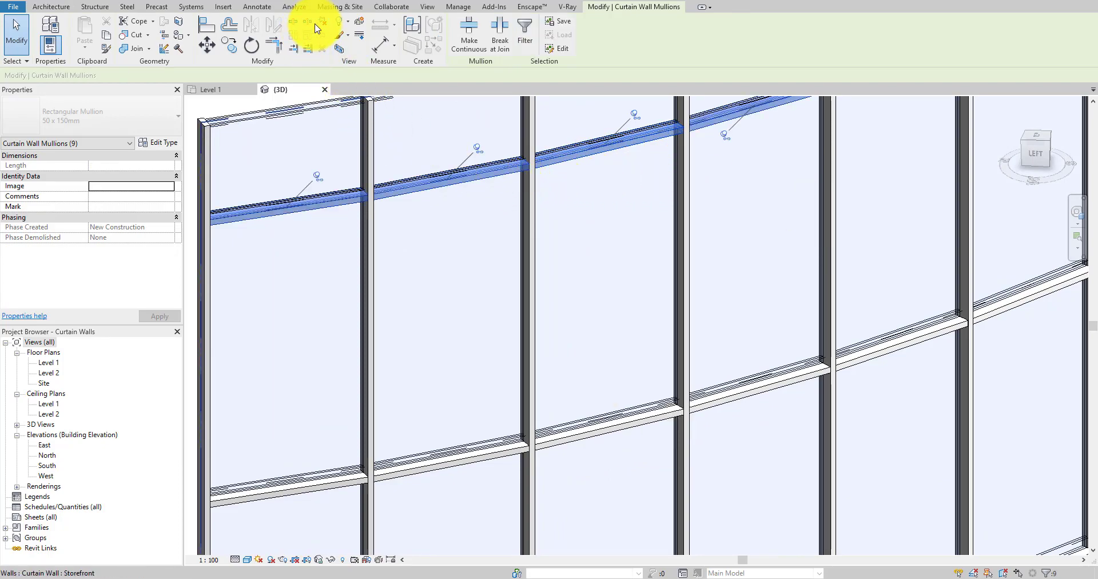
pyautogui.press('Escape')
# - Set the distance between the paired grid lines at the uppermost inner level to 50 mm
pyautogui.scroll(-3, 559, 242)
pyautogui.keyDown('shift'); pyautogui.moveTo(559, 242); pyautogui.dragTo(559, 304, button='middle'); pyautogui.keyUp('shift')
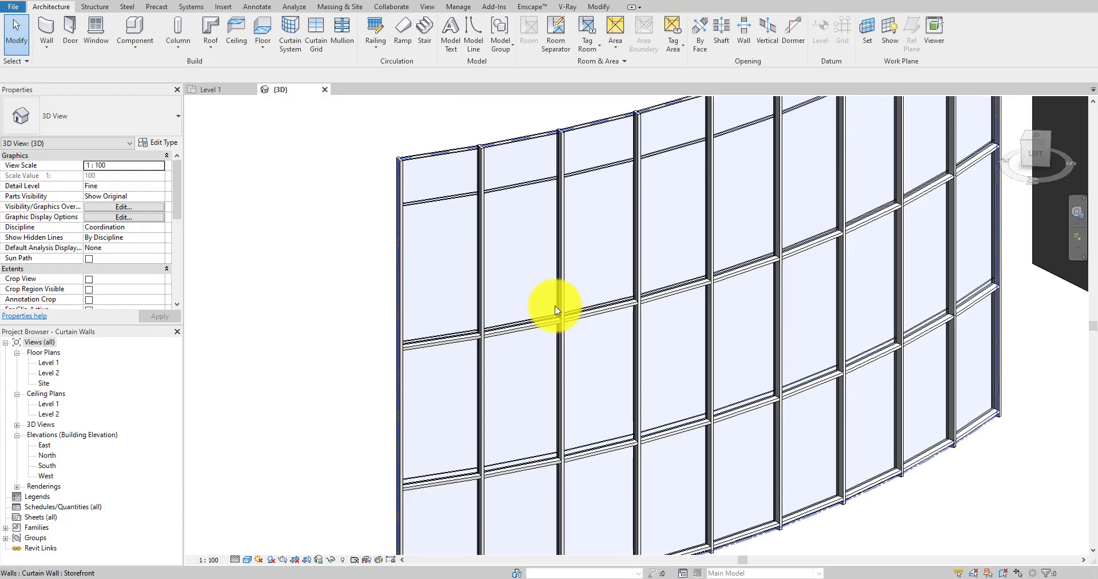
pyautogui.scroll(5, 541, 189)
pyautogui.scroll(-4, 540, 189)
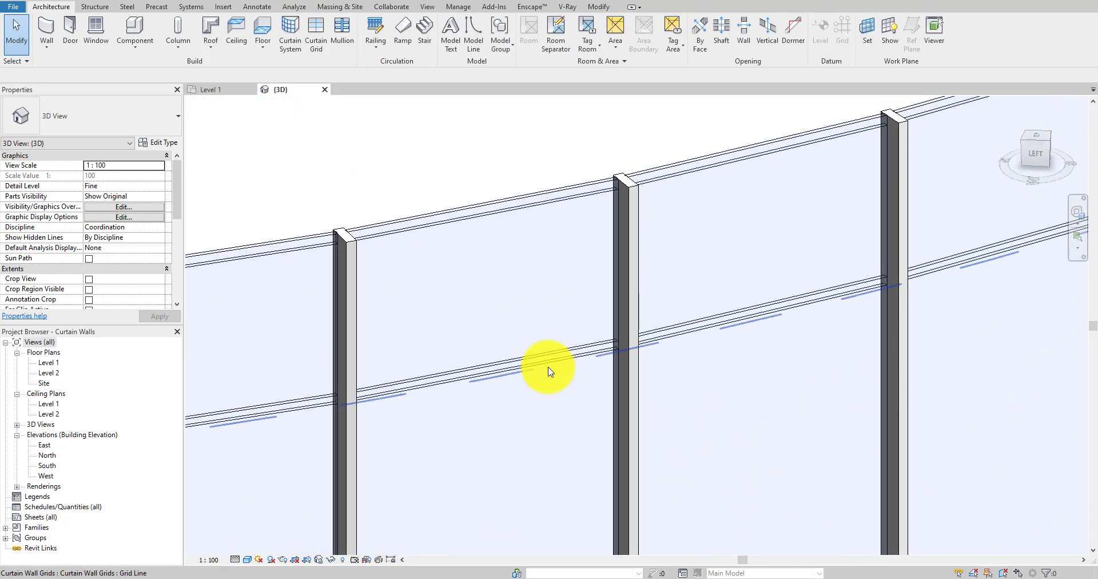
pyautogui.click(551, 368)
pyautogui.scroll(-2, 621, 372)
pyautogui.scroll(-2, 621, 372)
pyautogui.scroll(3, 942, 287)
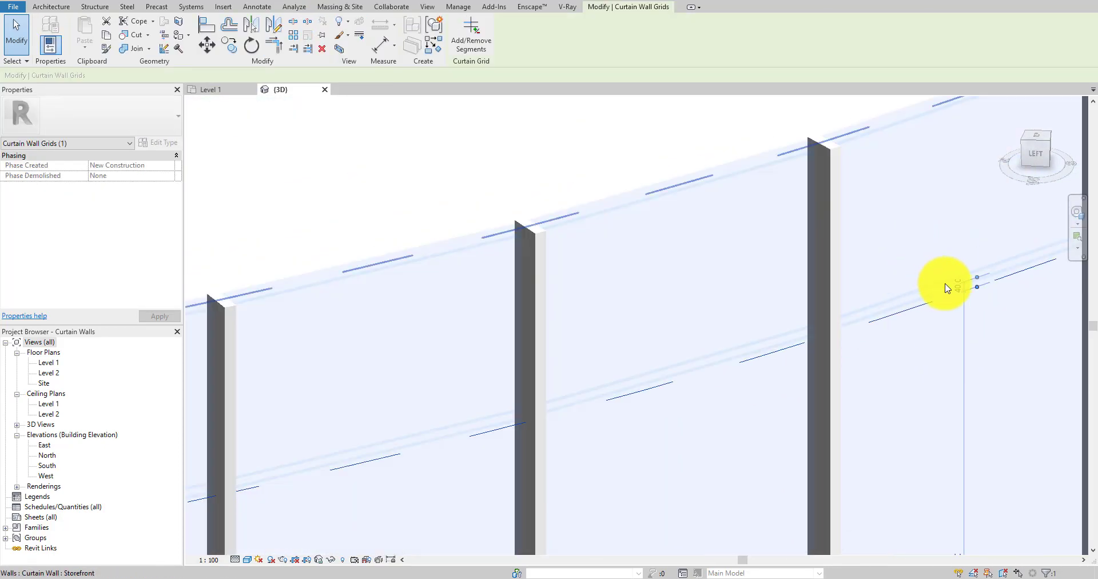
pyautogui.click(952, 286)
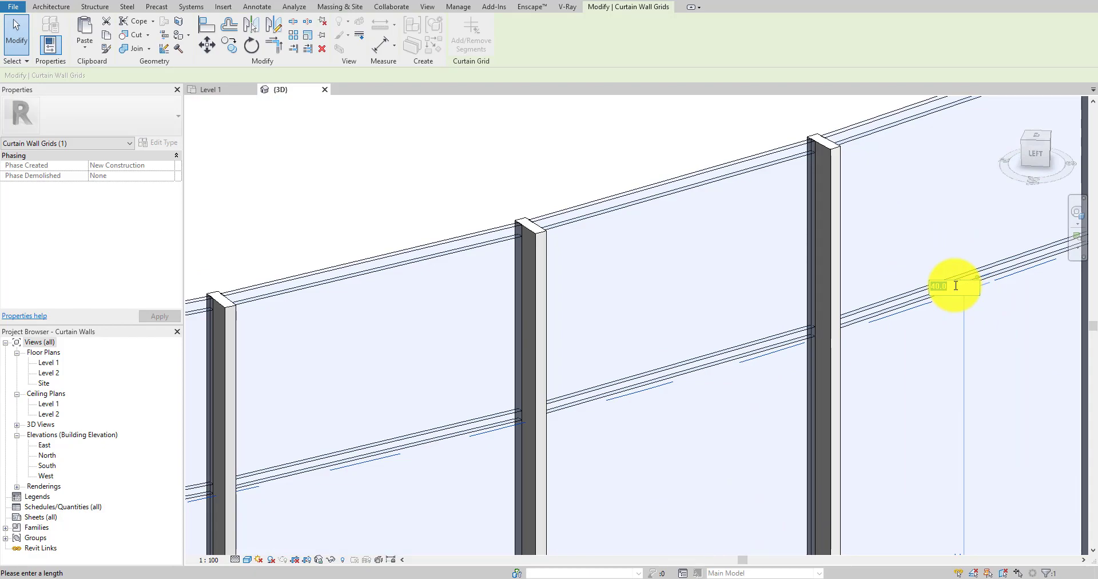
pyautogui.press('Return')
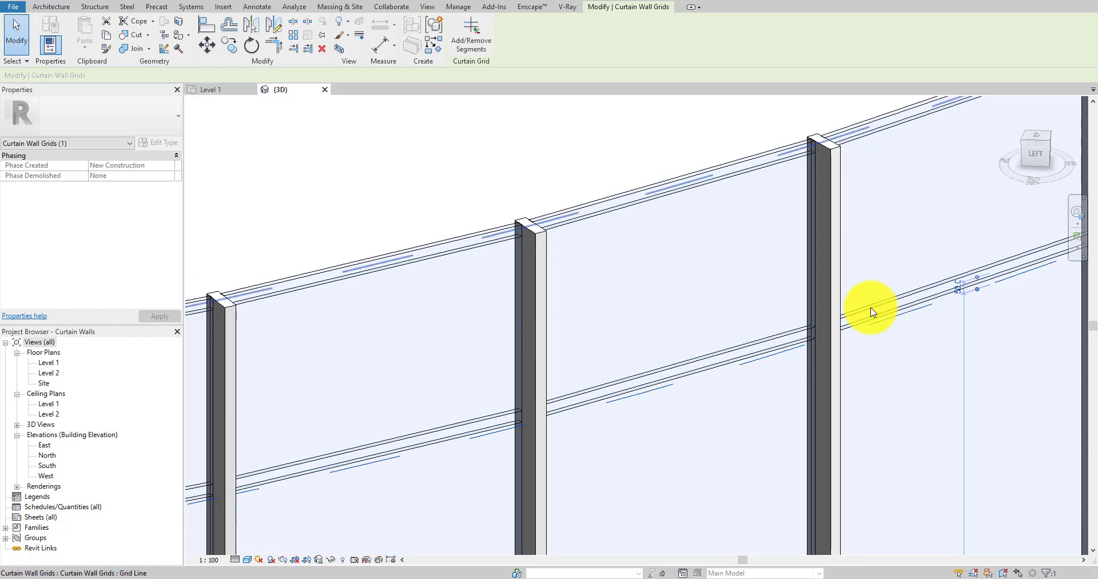
pyautogui.press('Escape')
# - Select all mullions along the middle inner horizontal gridline by gridline, then unpin and delete them
pyautogui.scroll(-3, 796, 497)
pyautogui.scroll(4, 772, 446)
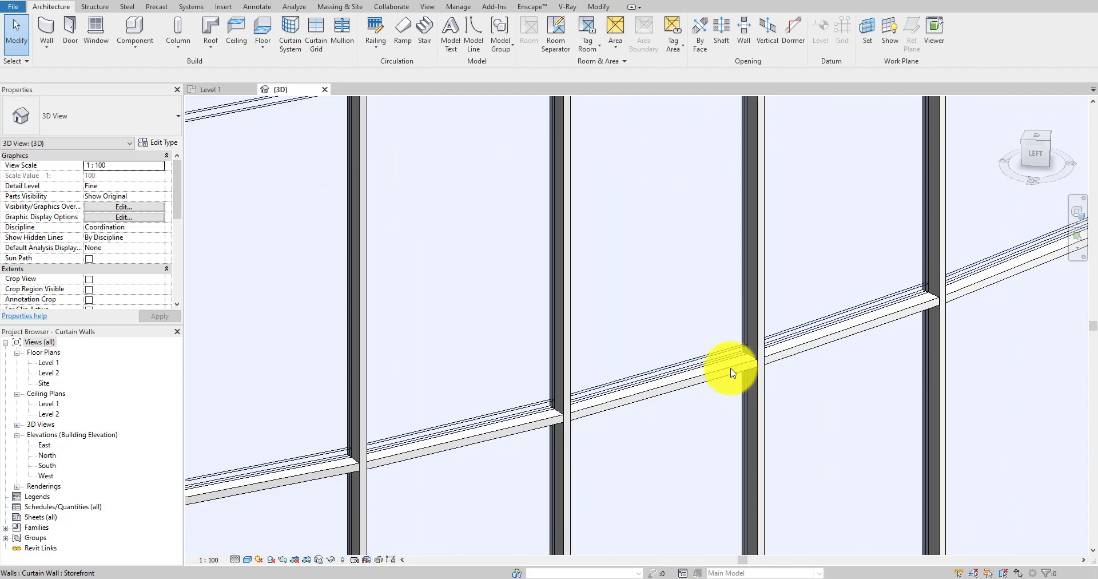
pyautogui.click(733, 373)
pyautogui.rightClick(733, 372)
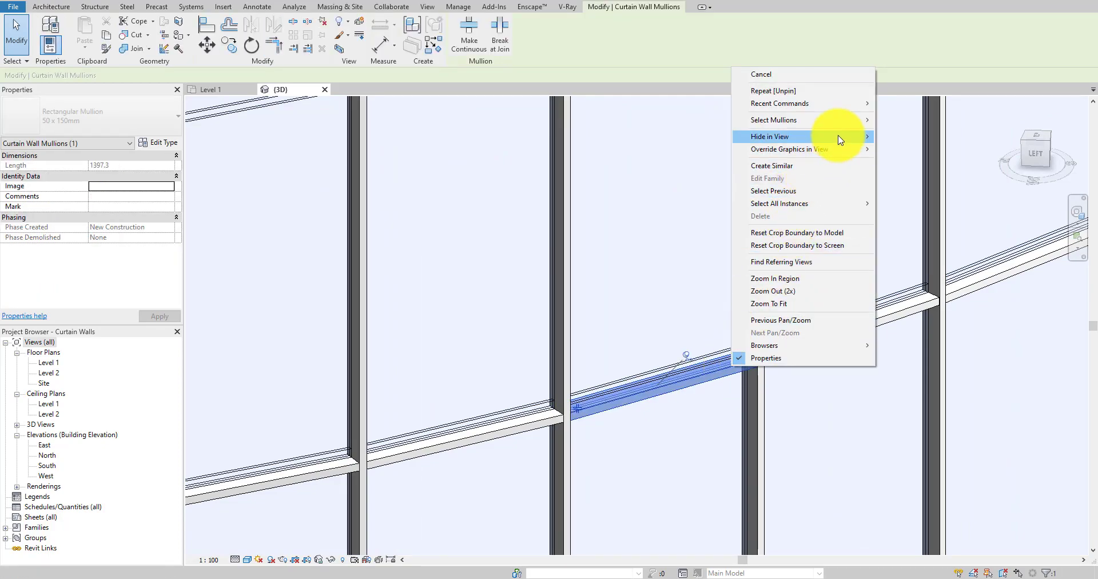
pyautogui.moveTo(846, 120)
pyautogui.click(886, 122)
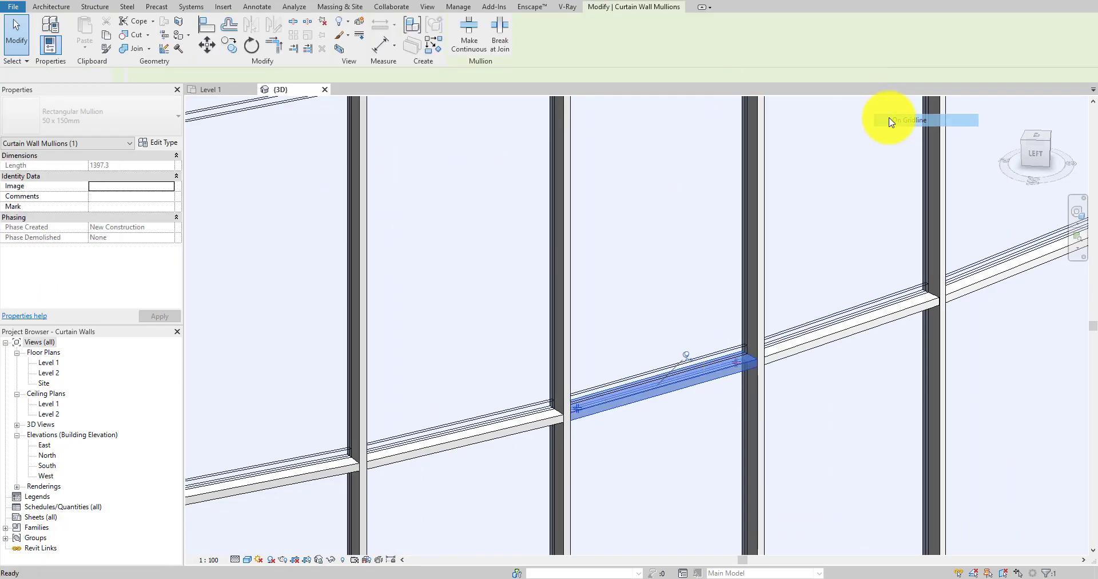
pyautogui.press('Delete')
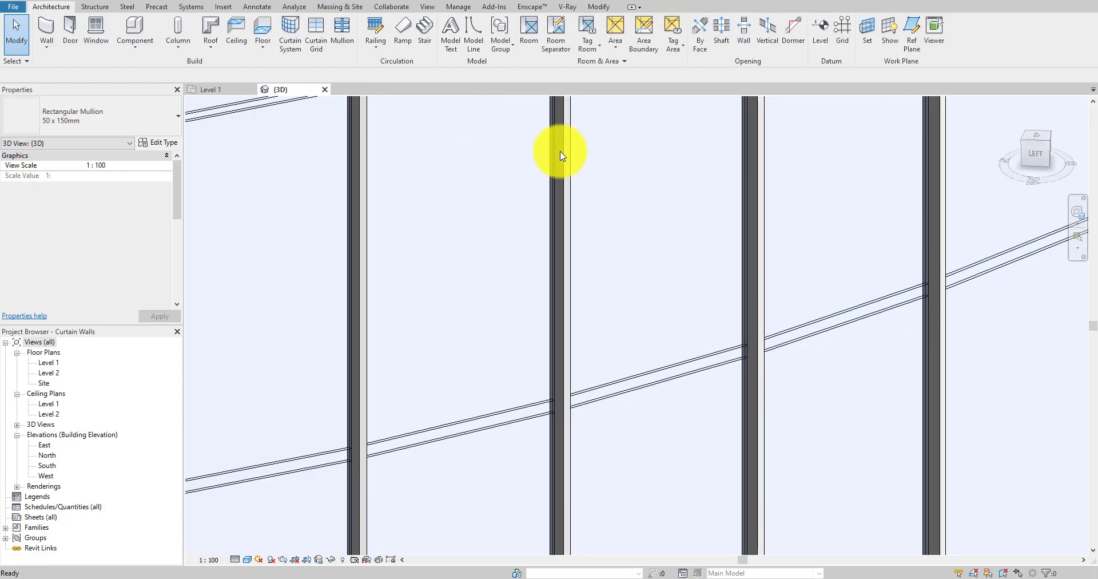
# - Set the distance between the paired grid lines at the middle inner level to 50 mm
pyautogui.scroll(-2, 736, 355)
pyautogui.click(720, 352)
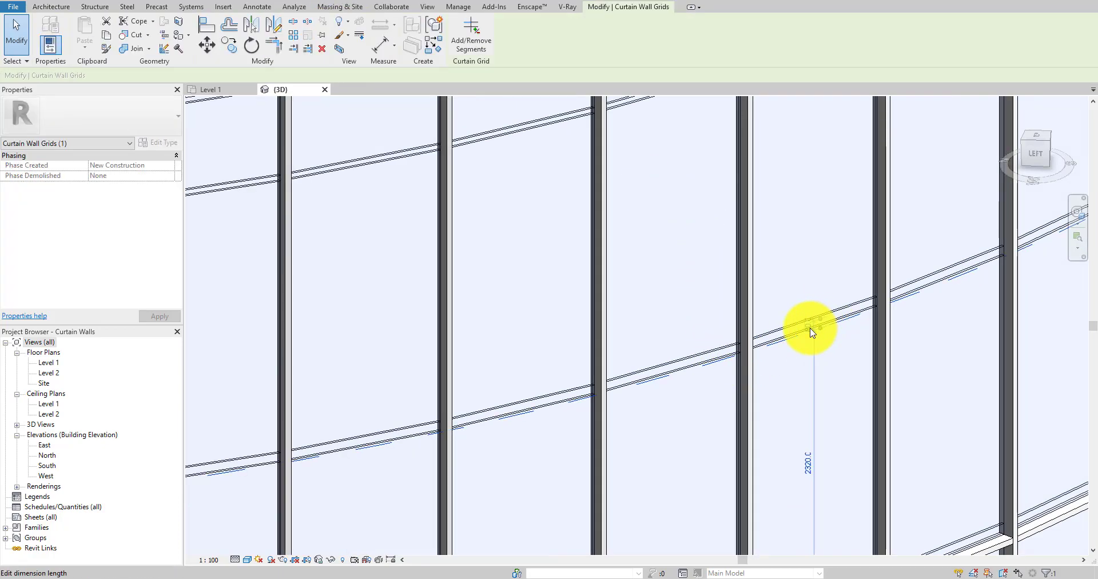
pyautogui.click(812, 330)
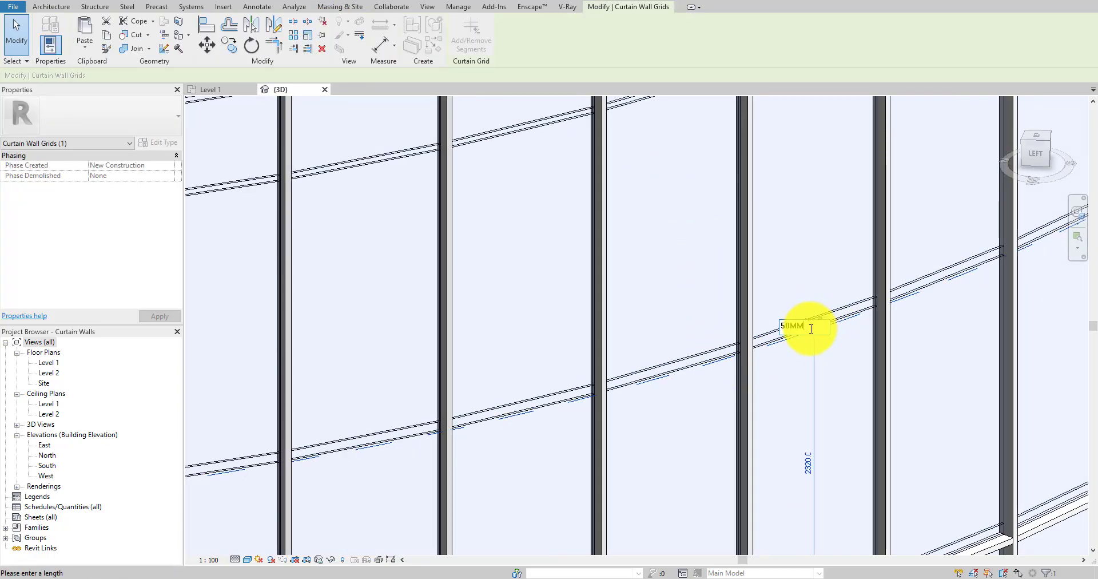
pyautogui.write('50MM')
pyautogui.press('Return')
pyautogui.press('Escape')
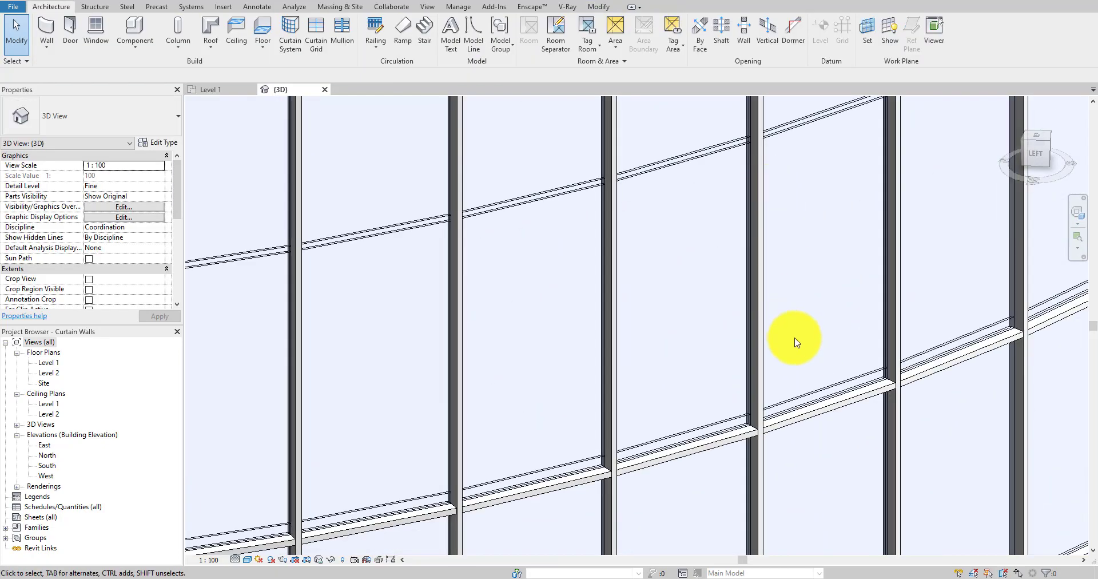
# - Select all mullions along the lowest of the three inner horizontal gridlines by gridline, then unpin and delete them
pyautogui.click(808, 418)
pyautogui.rightClick(808, 418)
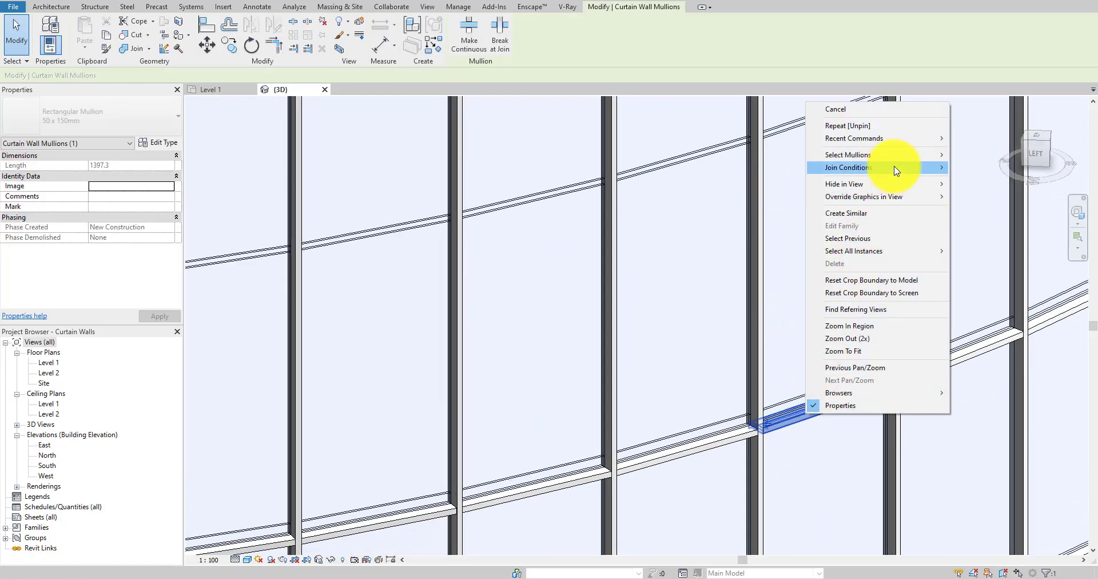
pyautogui.moveTo(895, 154)
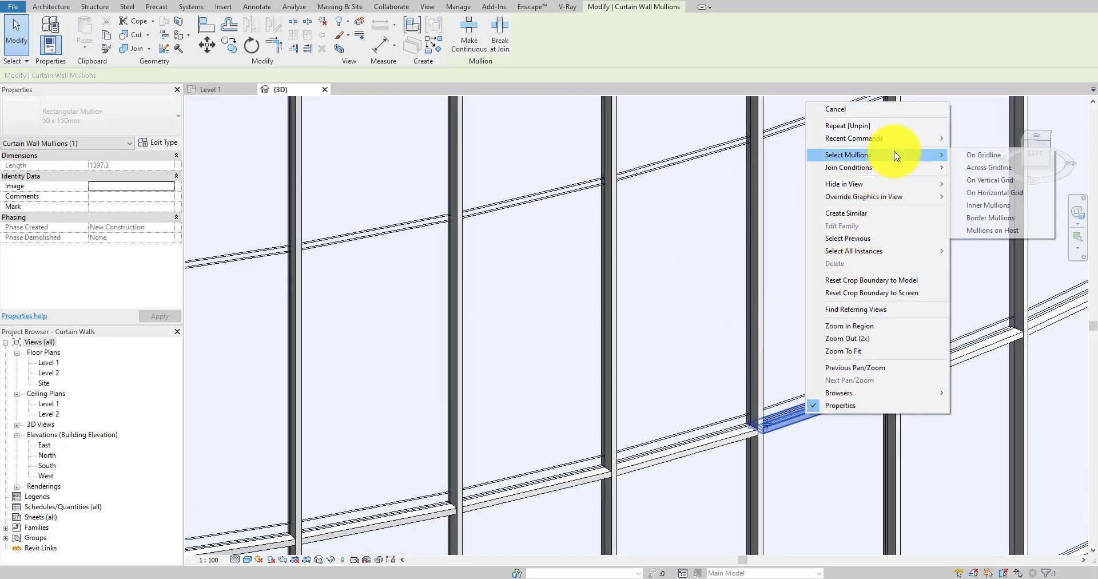
pyautogui.click(981, 152)
pyautogui.click(322, 48)
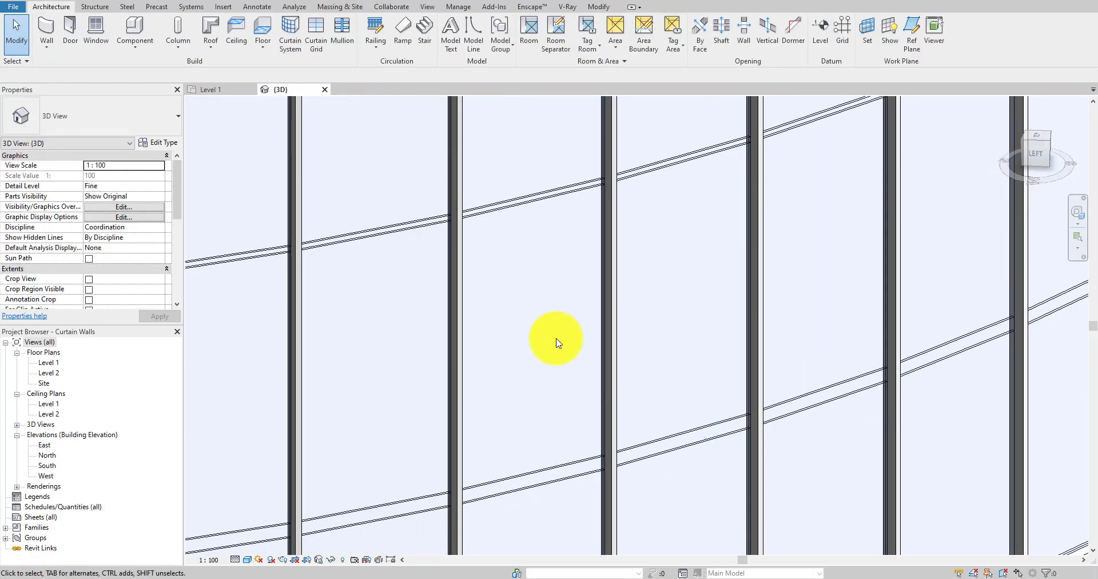
# - Set the distance between the paired grid lines at the lowest inner level to 50 mm
pyautogui.scroll(-2, 628, 366)
pyautogui.scroll(3, 628, 366)
pyautogui.click(945, 321)
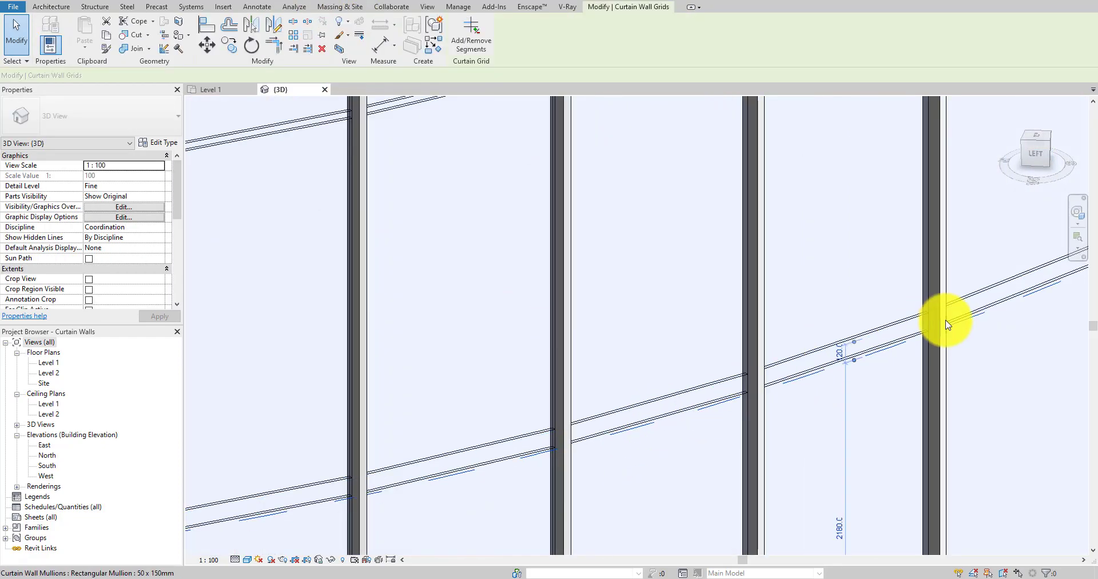
pyautogui.click(849, 360)
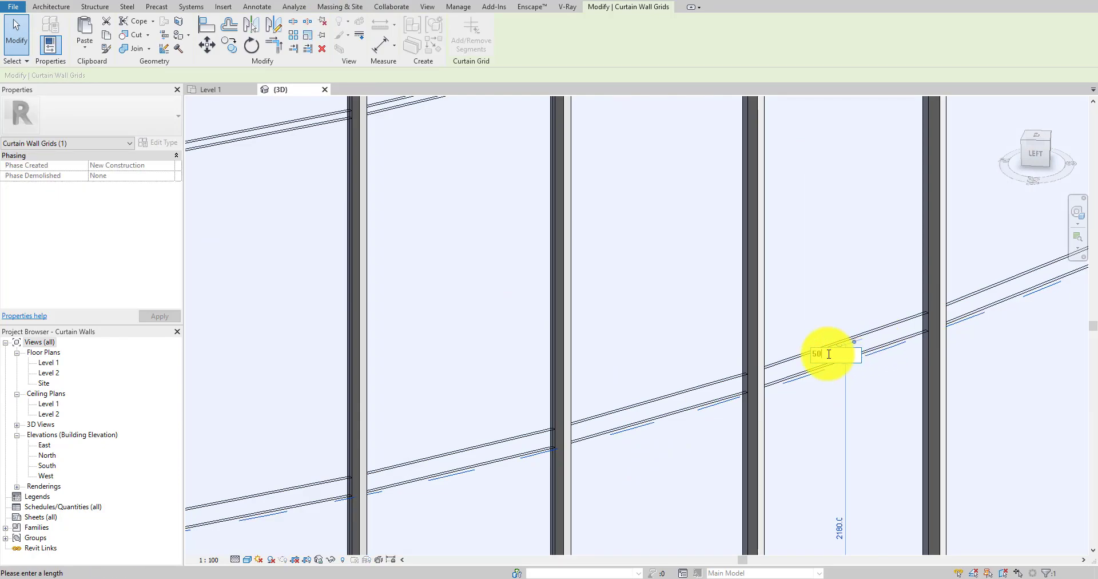
pyautogui.press('Return')
pyautogui.press('Escape')
pyautogui.scroll(-2, 730, 385)
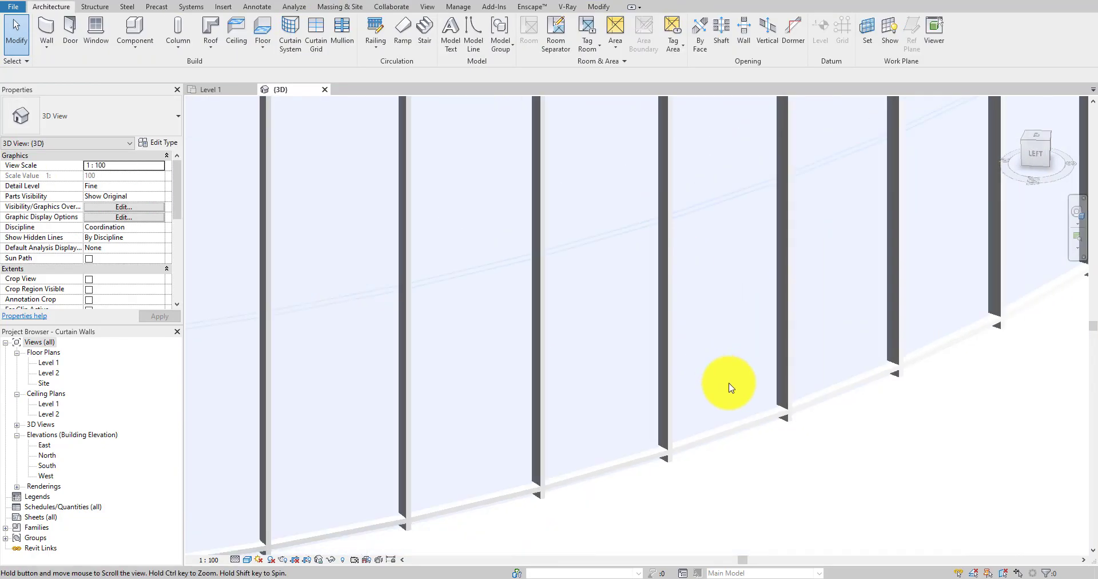
pyautogui.scroll(3, 713, 447)
pyautogui.click(711, 449)
pyautogui.click(834, 484)
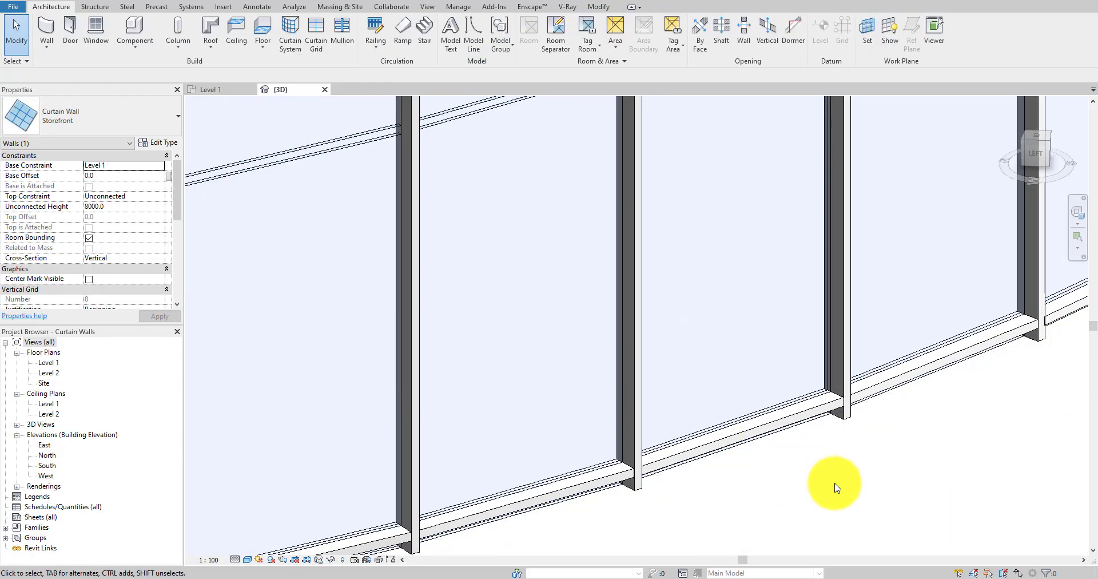
pyautogui.scroll(3, 732, 438)
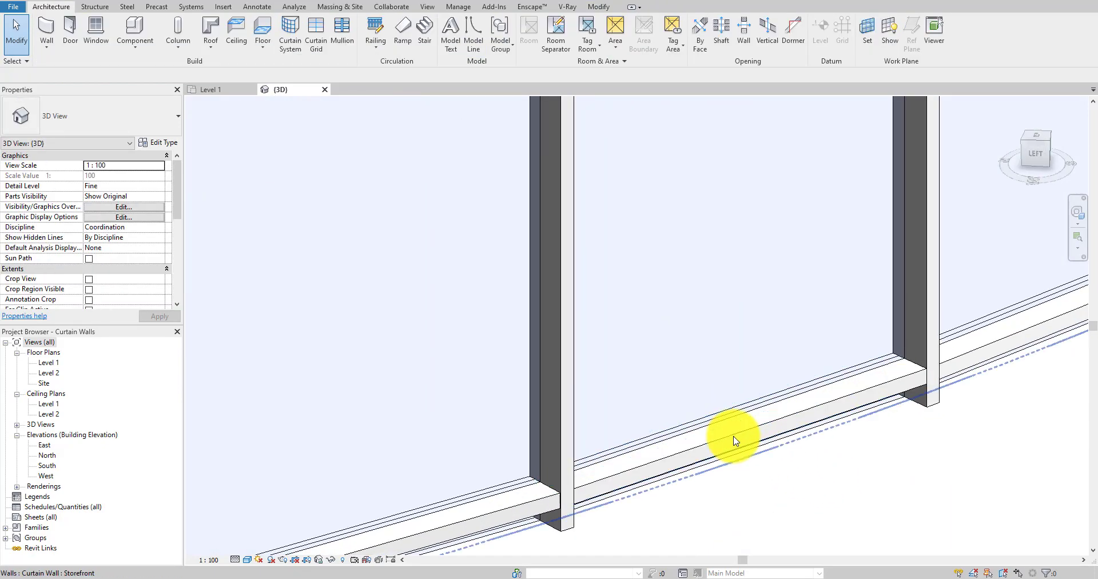
pyautogui.click(736, 441)
pyautogui.click(797, 479)
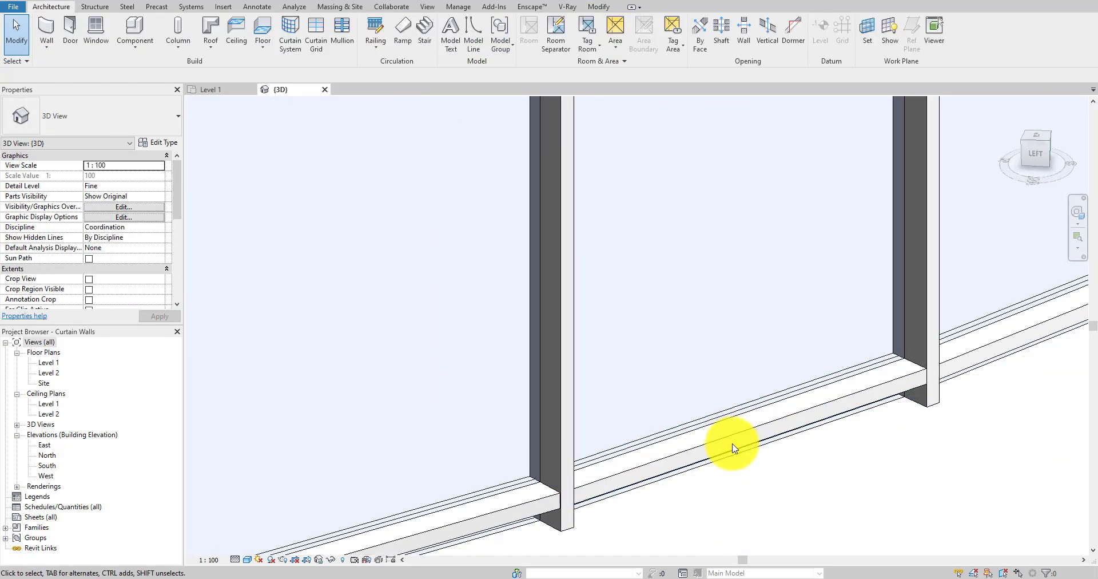
# - Select all mullions along the grid line just above the curtain wall's base by gridline, then unpin and delete them
pyautogui.keyDown('shift'); pyautogui.moveTo(731, 359); pyautogui.dragTo(713, 373, button='middle'); pyautogui.keyUp('shift')
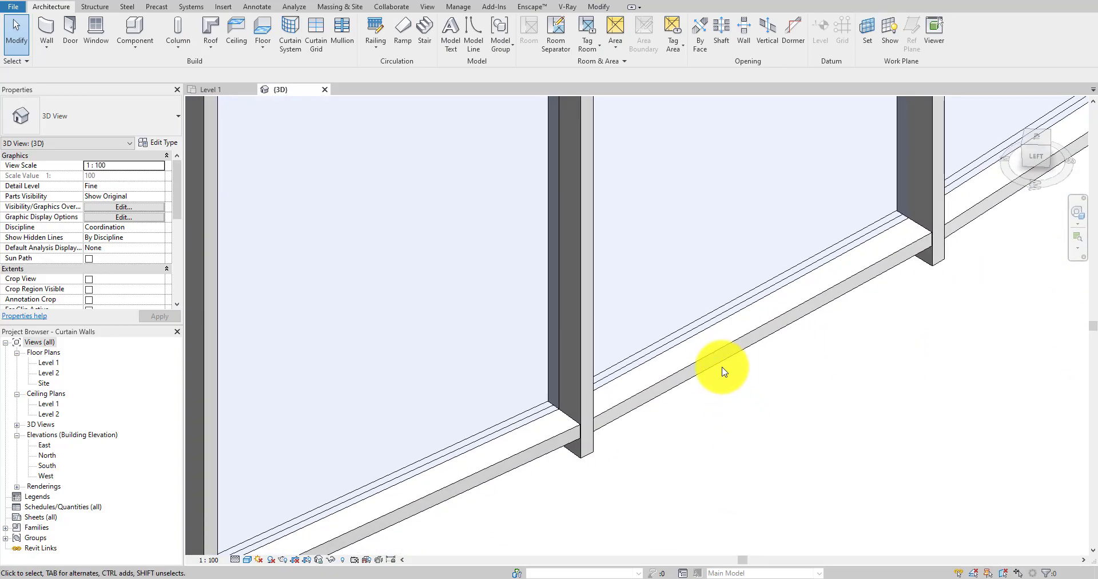
pyautogui.click(719, 361)
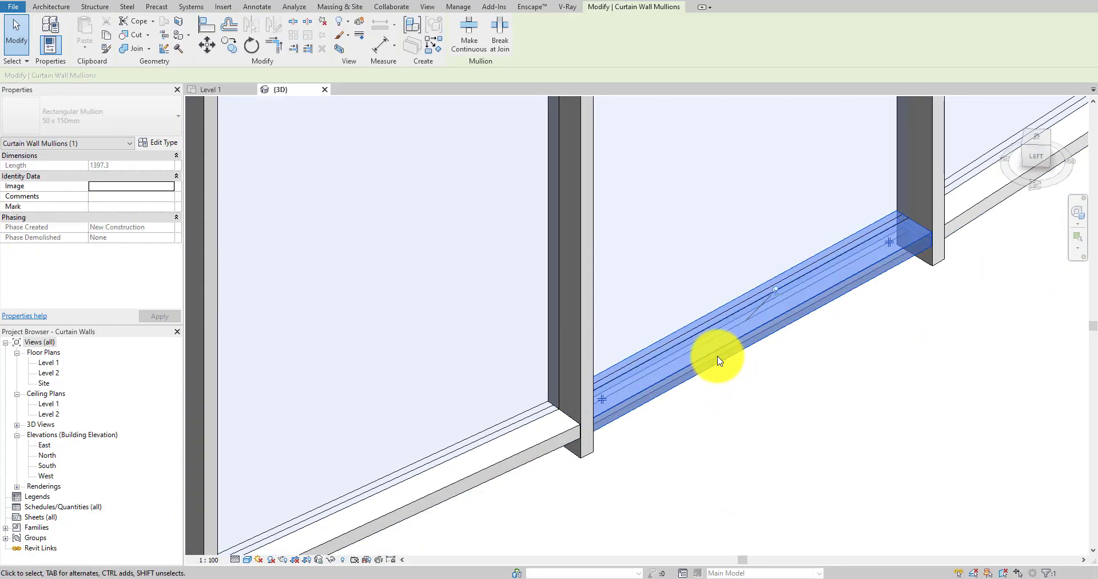
pyautogui.rightClick(719, 360)
pyautogui.moveTo(828, 99)
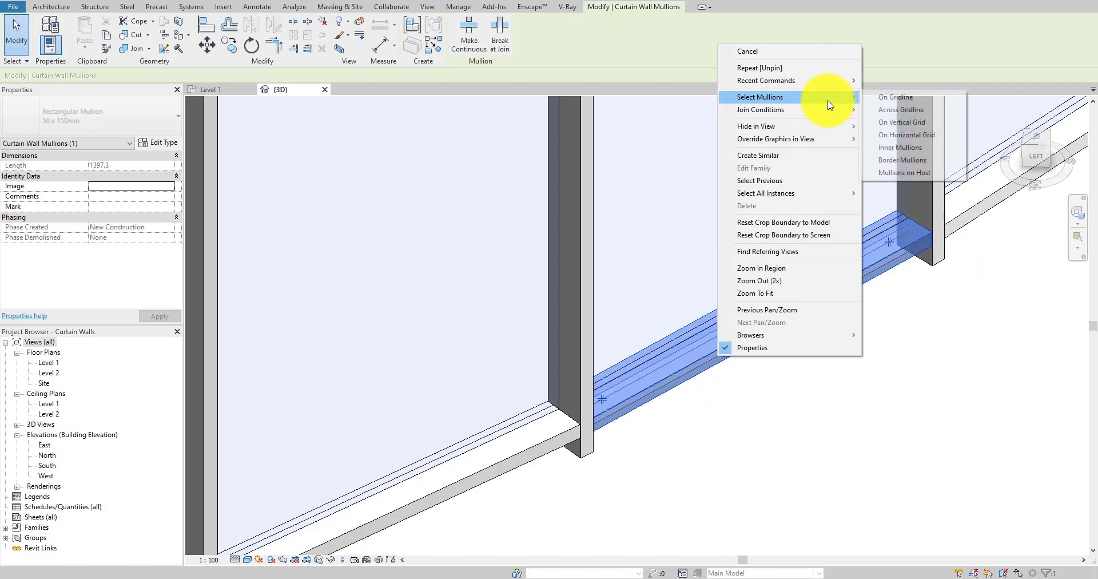
pyautogui.click(874, 98)
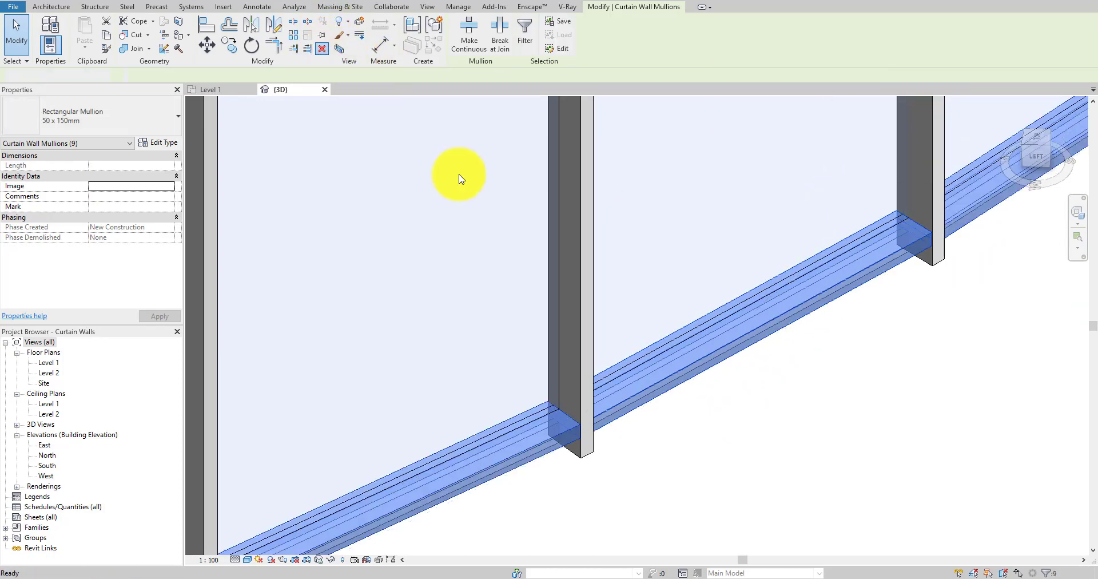
pyautogui.press('Delete')
# - Set the base grid line's distance from the wall's bottom edge to the same 50 mm spacing as the other pairs
pyautogui.scroll(-2, 755, 352)
pyautogui.keyDown('shift'); pyautogui.moveTo(755, 351); pyautogui.dragTo(731, 404, button='middle'); pyautogui.keyUp('shift')
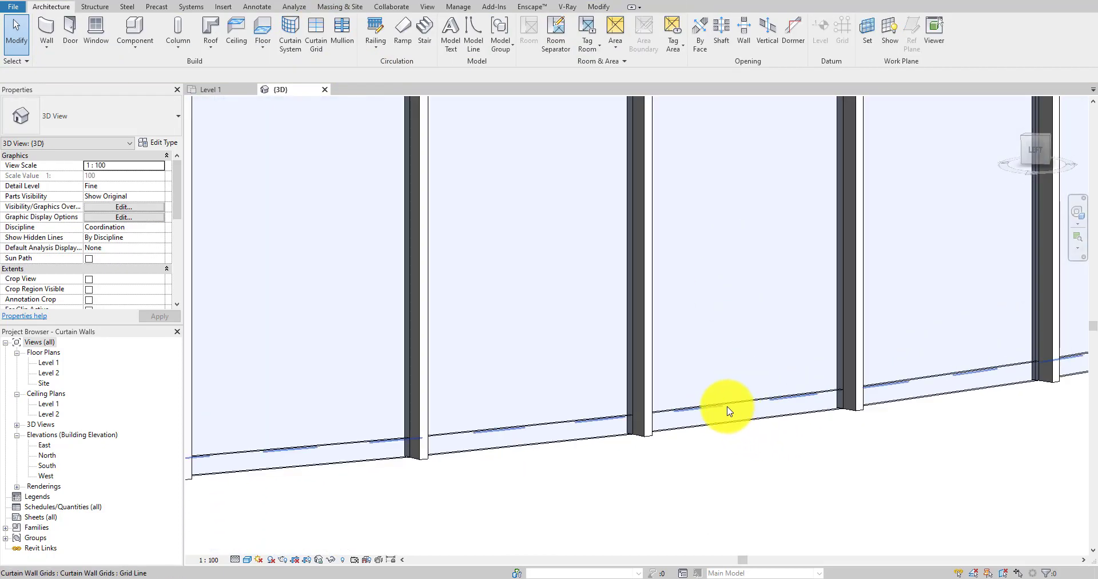
pyautogui.click(729, 410)
pyautogui.click(741, 410)
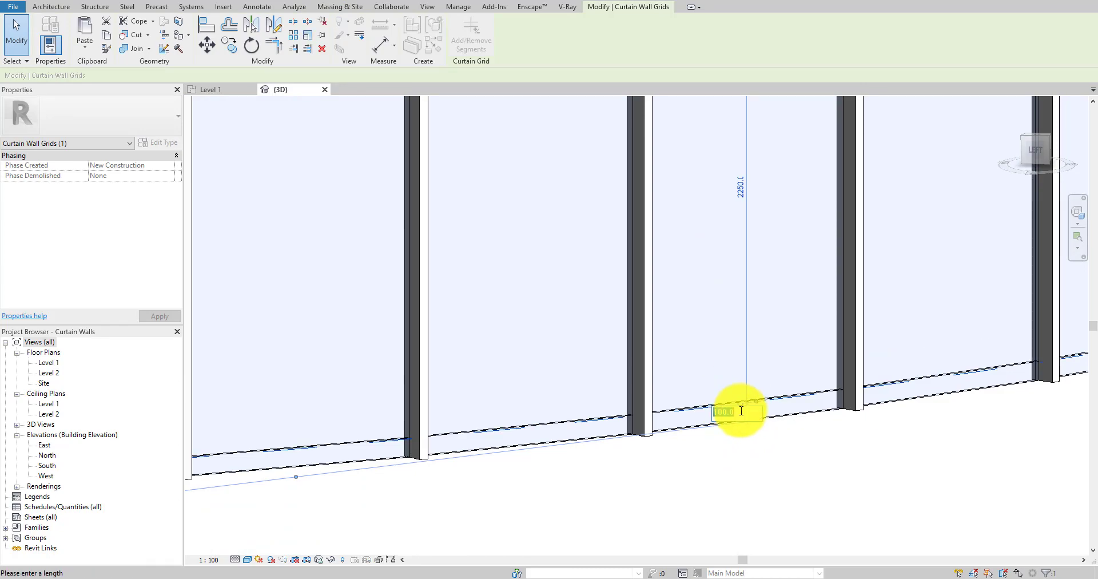
pyautogui.write('5000')
pyautogui.press('Return')
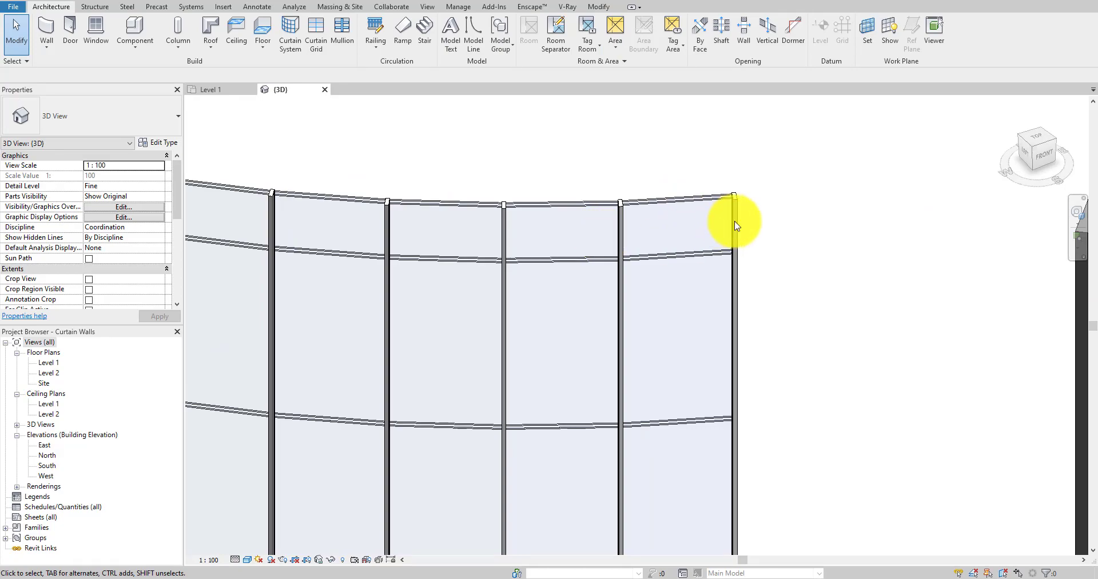
pyautogui.scroll(-2, 756, 223)
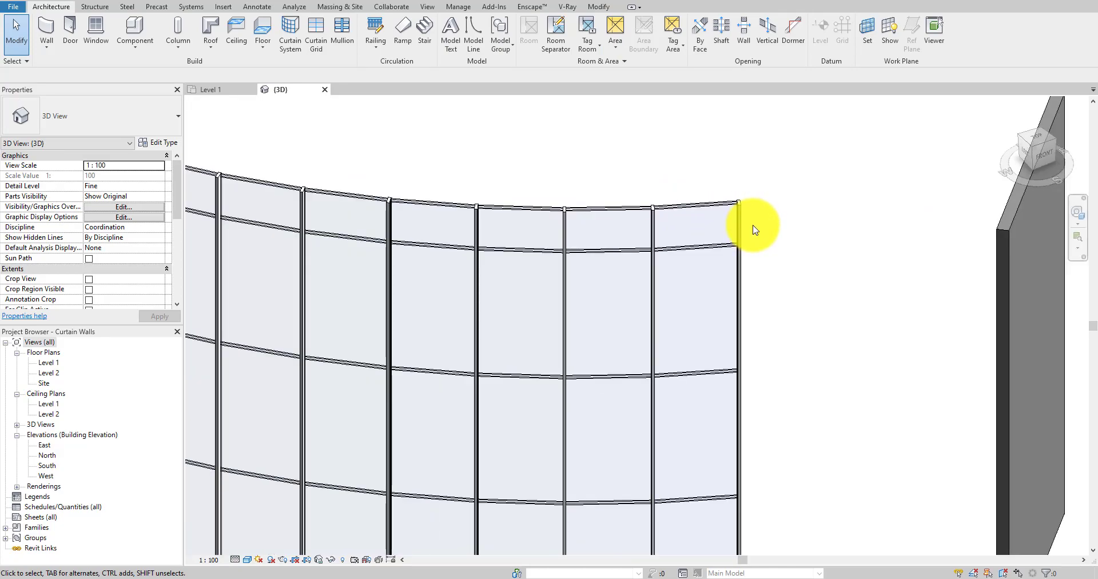
pyautogui.scroll(4, 711, 246)
pyautogui.scroll(-4, 711, 238)
pyautogui.scroll(-2, 723, 192)
pyautogui.scroll(5, 694, 368)
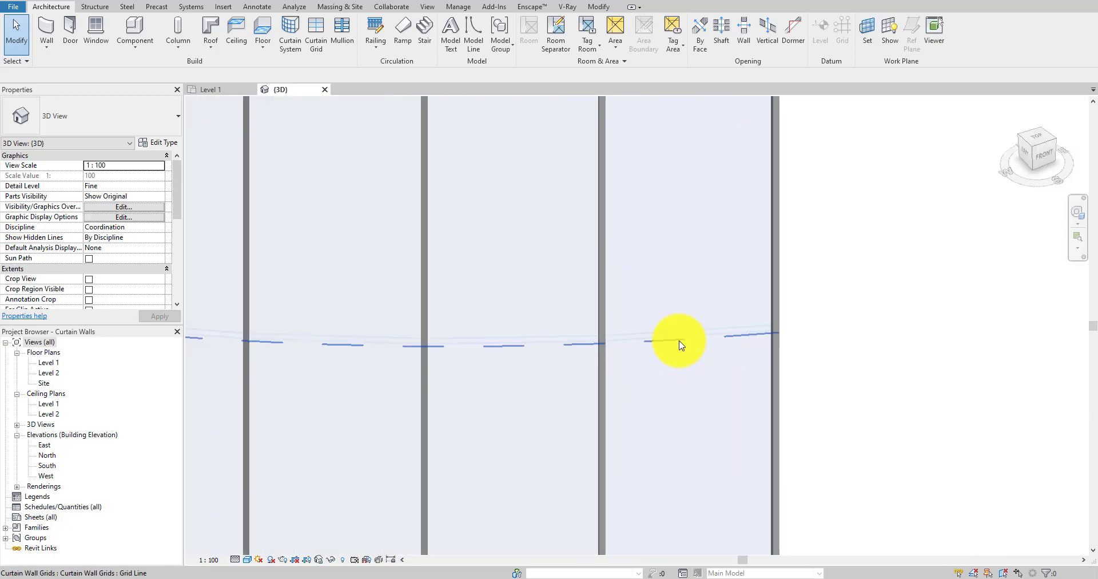
# - Duplicate the type of the Generic - 200mm wall nearest the curved curtain wall as "CWP 20mm"
pyautogui.scroll(-5, 780, 245)
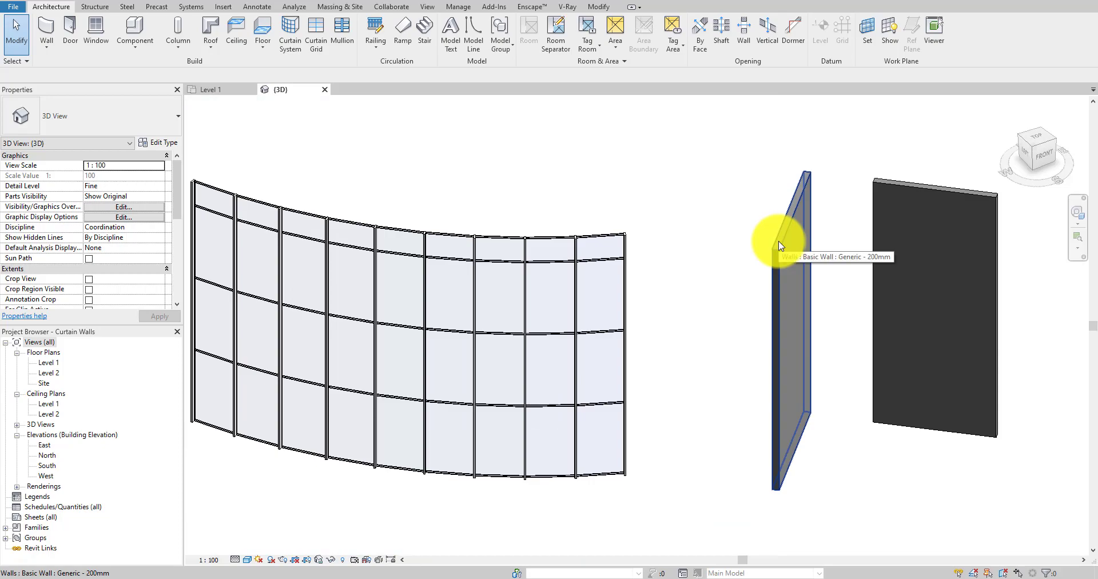
pyautogui.click(781, 246)
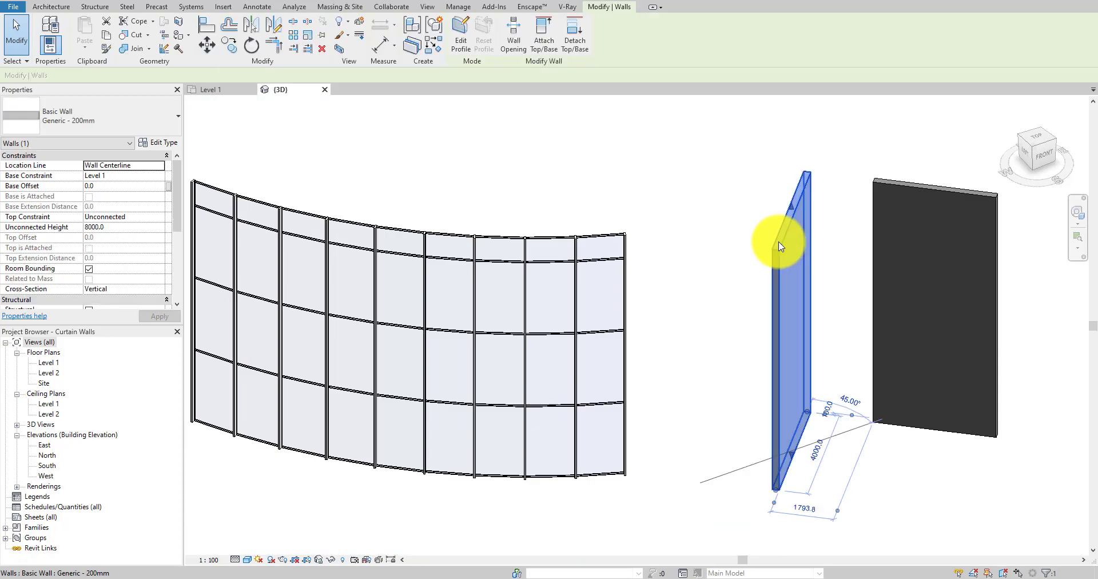
pyautogui.click(173, 144)
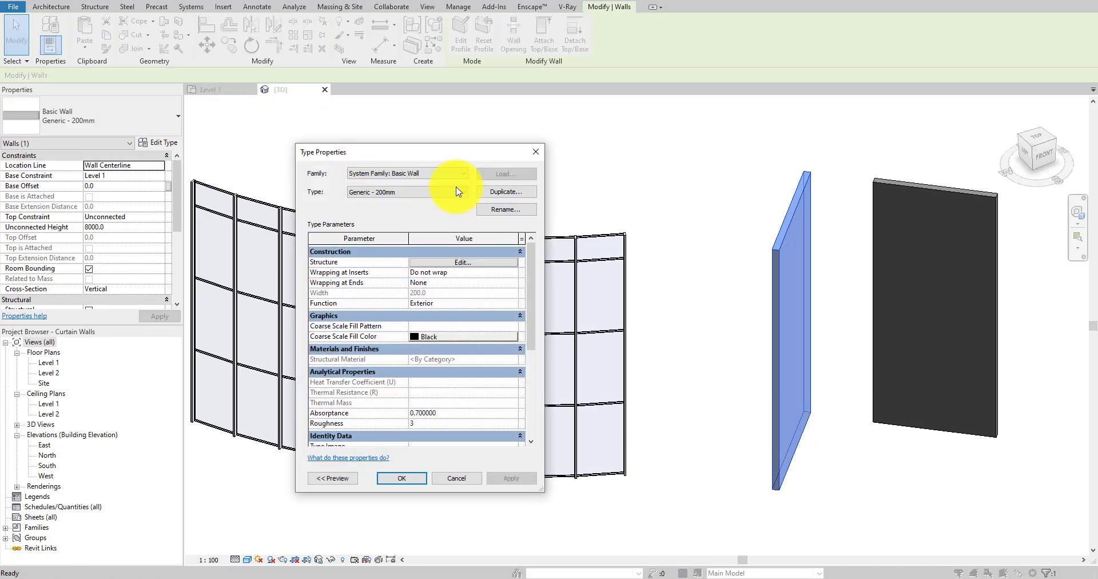
pyautogui.click(493, 194)
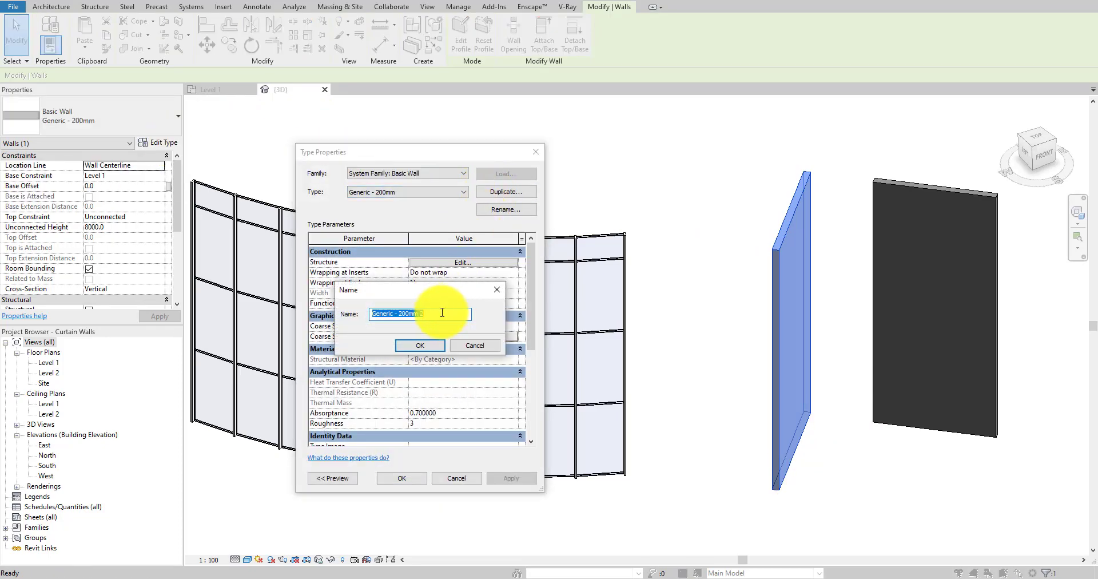
pyautogui.press('BackSpace')
pyautogui.write('CWP 20mm')
pyautogui.click(413, 346)
pyautogui.moveTo(413, 349)
pyautogui.mouseDown()
pyautogui.moveTo(421, 335)
pyautogui.moveTo(458, 339)
pyautogui.moveTo(398, 337)
pyautogui.moveTo(422, 314)
pyautogui.moveTo(420, 348)
pyautogui.mouseUp()
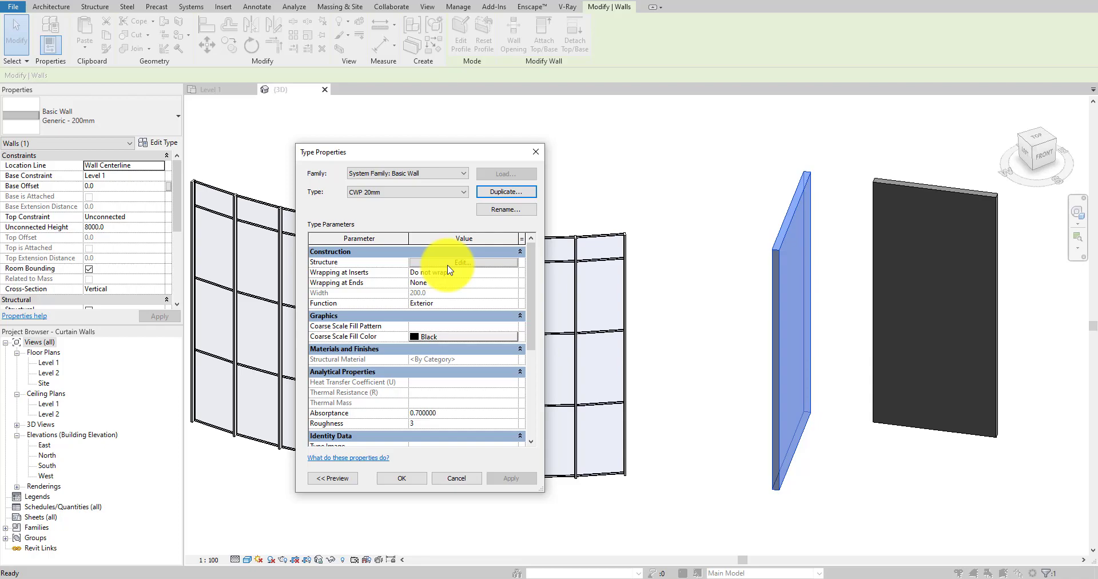
# - Make the structure layer of the CWP 20mm type 20 mm thick with the Glass material, and apply the type to the wall
pyautogui.click(448, 265)
pyautogui.click(444, 287)
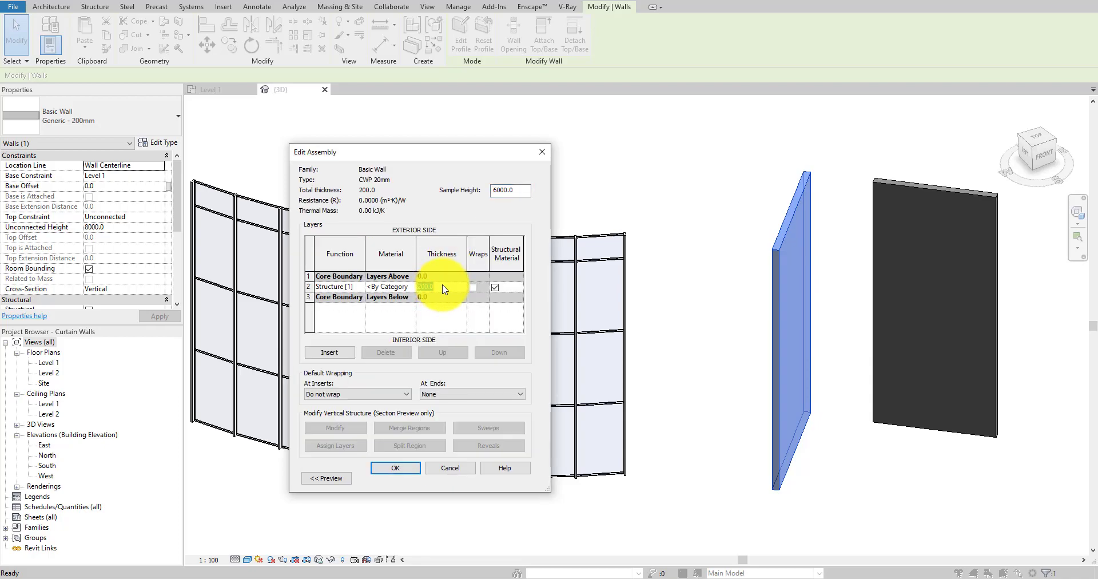
pyautogui.click(412, 289)
pyautogui.click(411, 287)
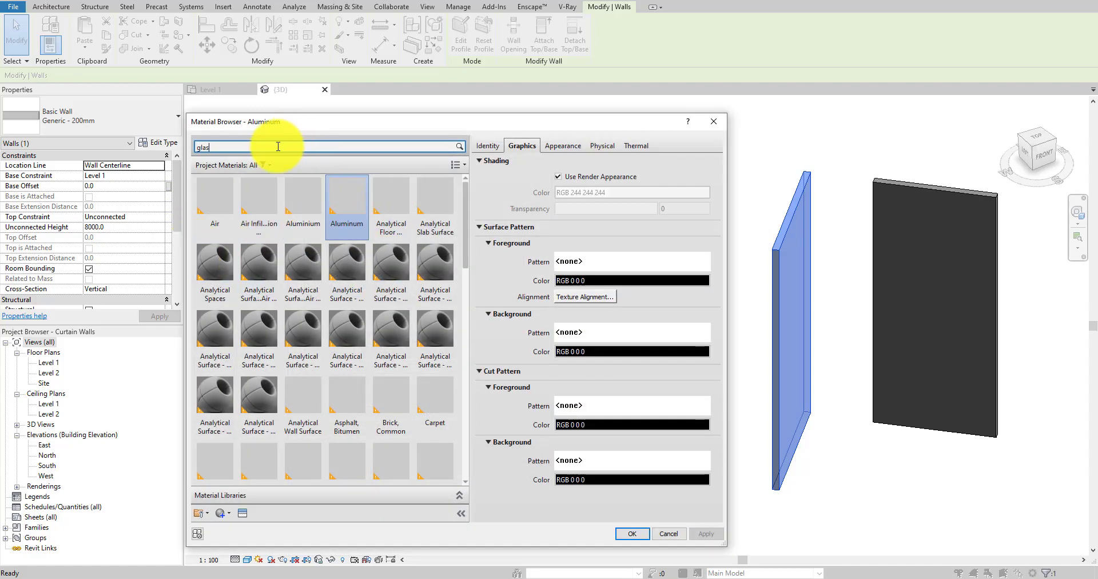
pyautogui.click(288, 213)
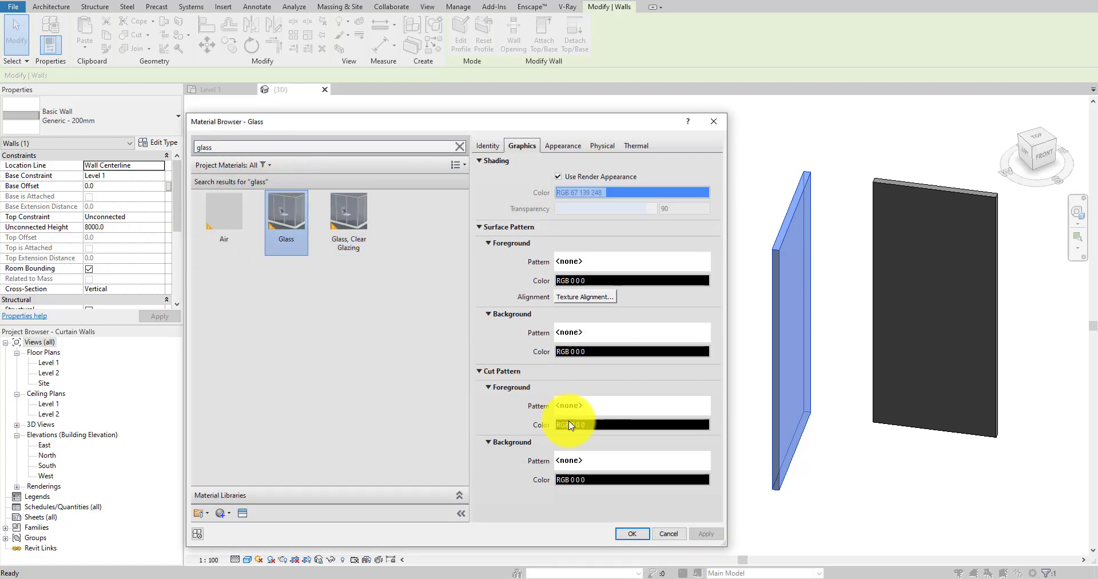
pyautogui.click(645, 541)
pyautogui.click(412, 466)
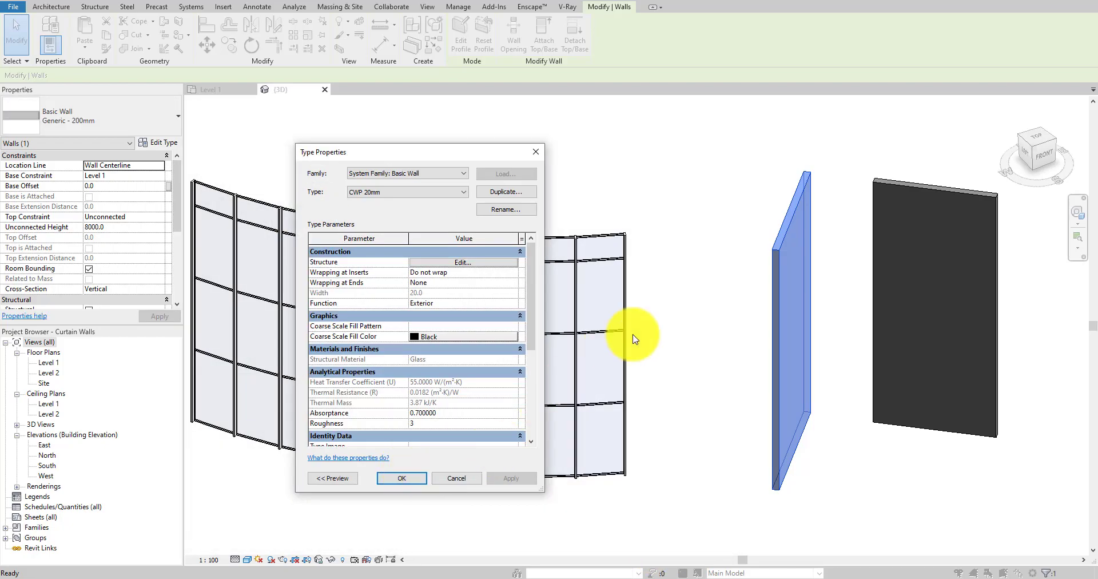
pyautogui.click(464, 262)
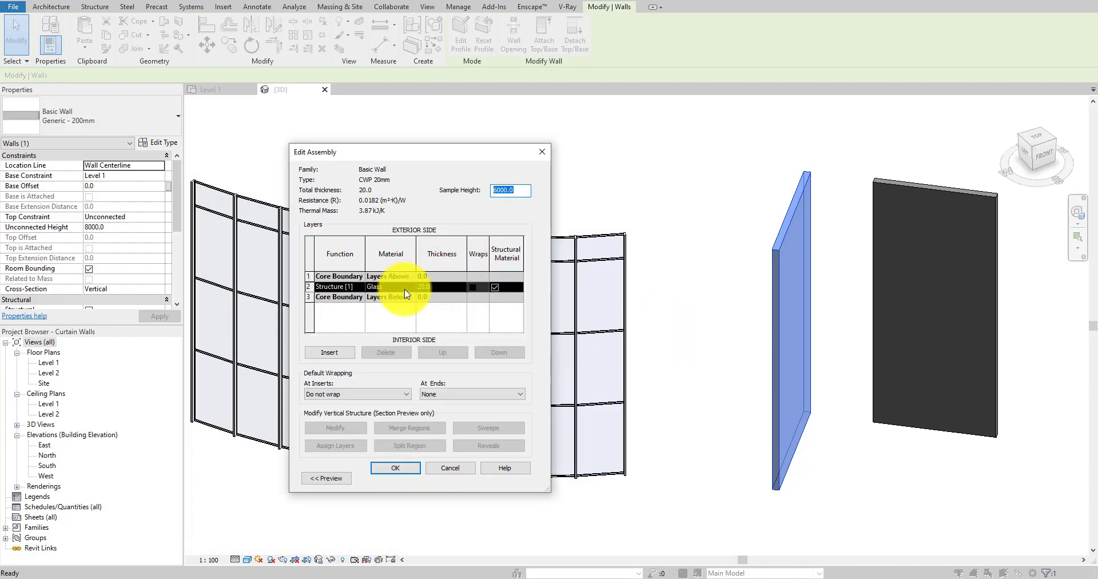
pyautogui.click(395, 467)
pyautogui.click(419, 475)
pyautogui.click(714, 272)
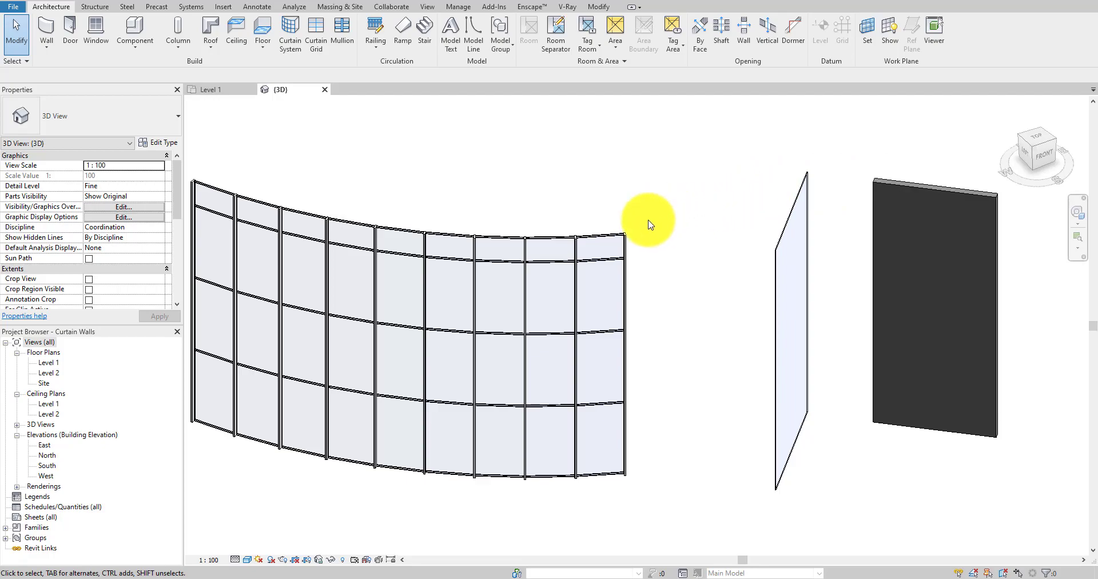
# - Check the profile size of the vertical mullion at the end of the curved curtain wall
pyautogui.scroll(4, 615, 241)
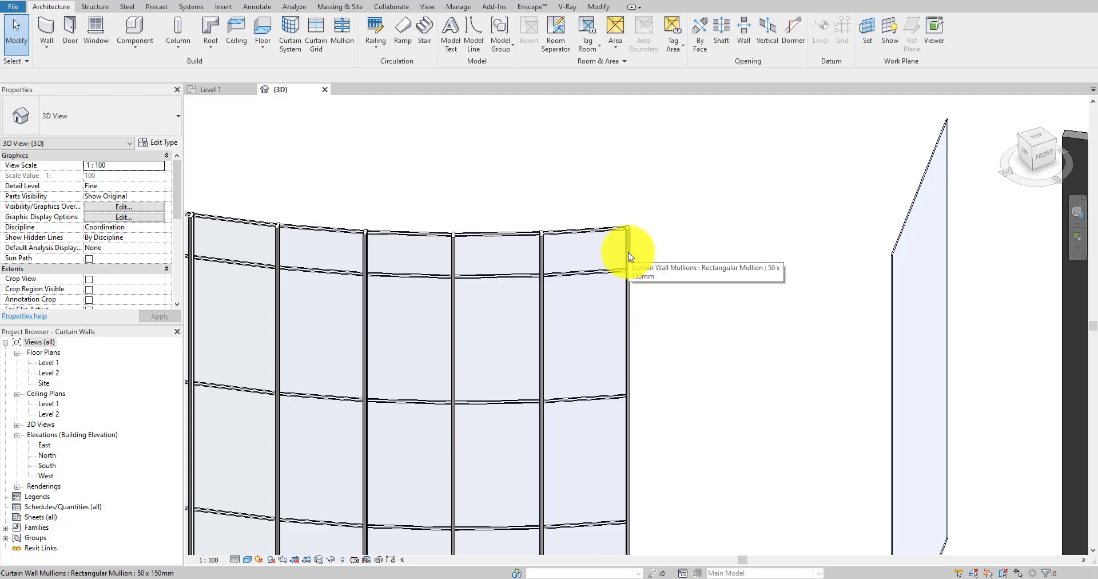
pyautogui.click(627, 232)
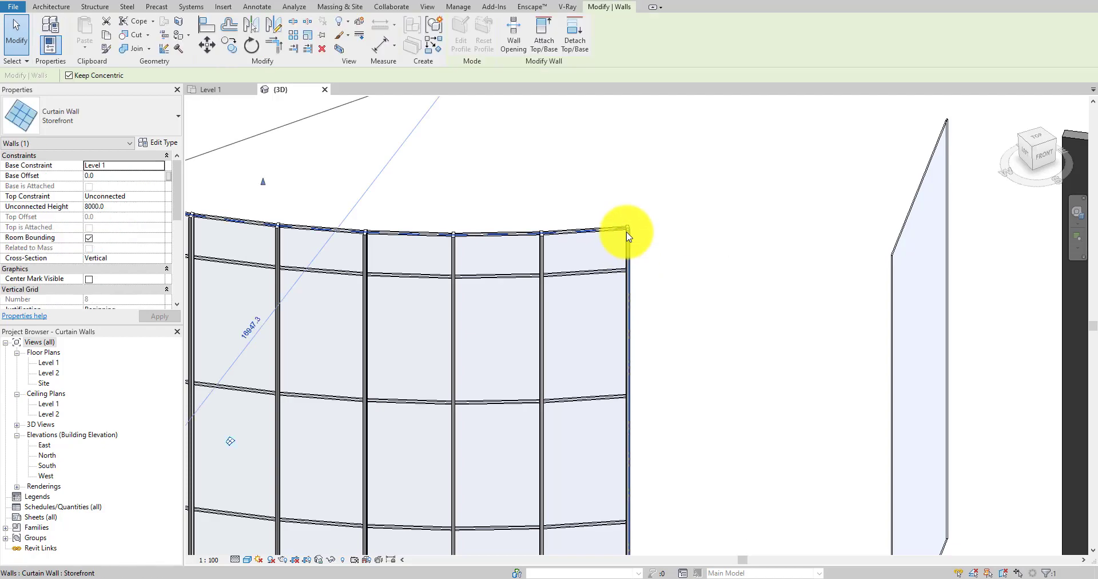
pyautogui.click(662, 216)
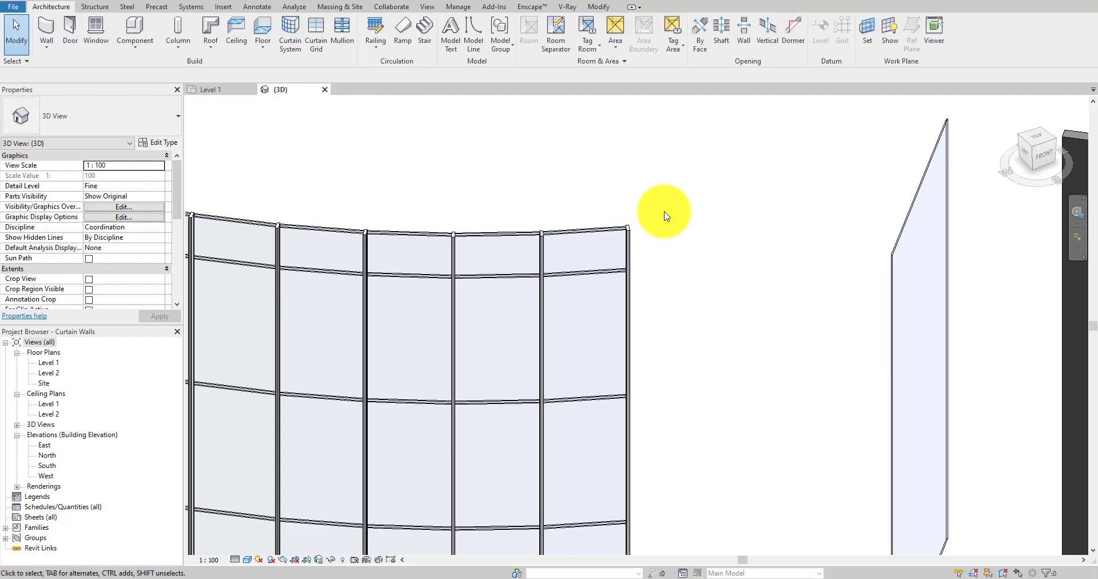
pyautogui.click(629, 254)
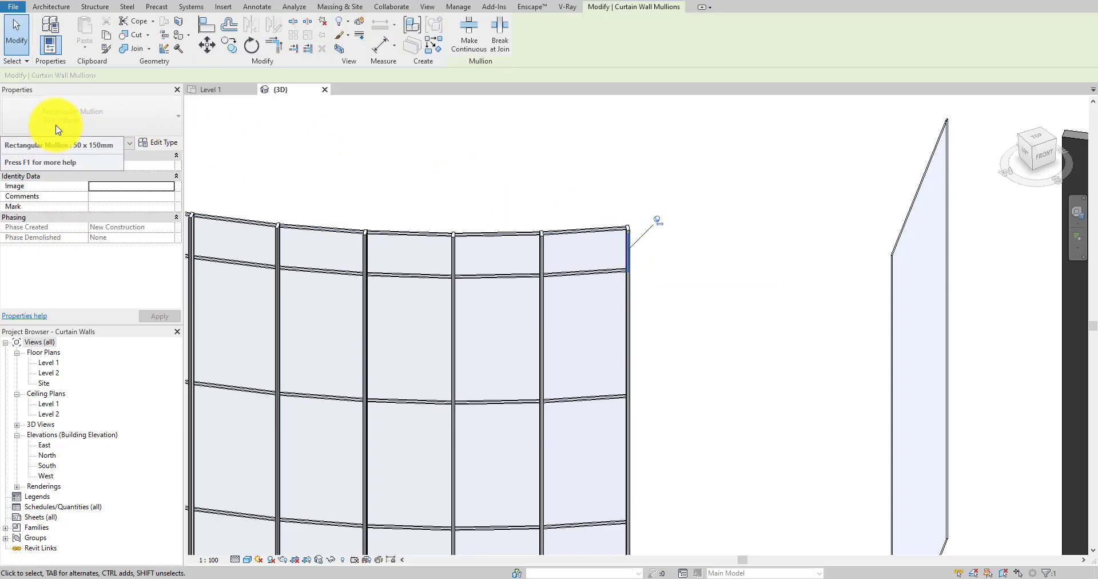
pyautogui.click(706, 253)
# - Duplicate the type of the remaining Generic - 200mm wall as "Mullion Profile 50mm x 150mm"
pyautogui.scroll(-3, 706, 252)
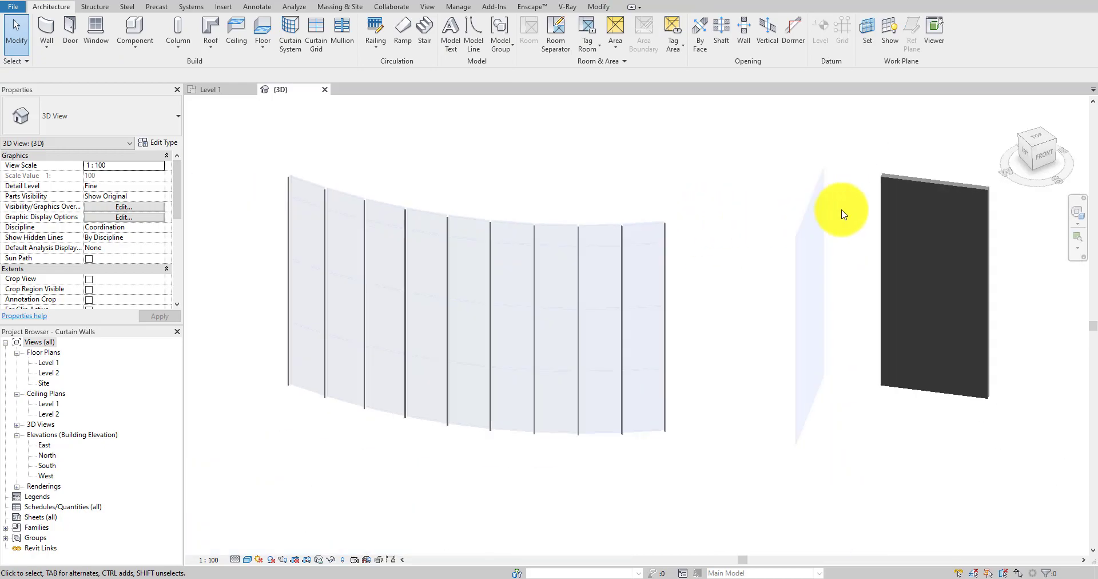
pyautogui.click(895, 177)
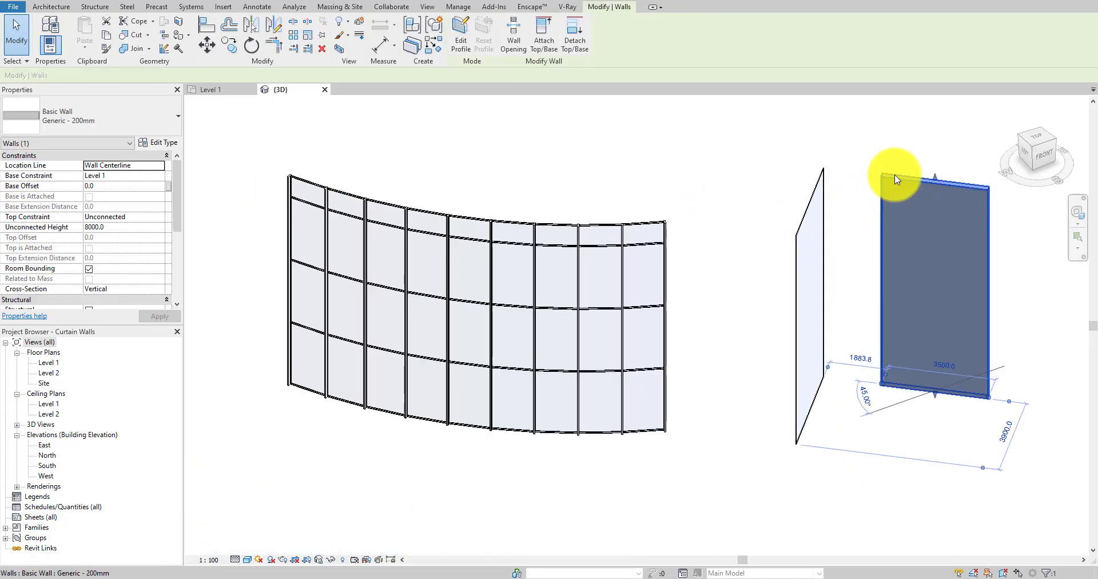
pyautogui.click(176, 144)
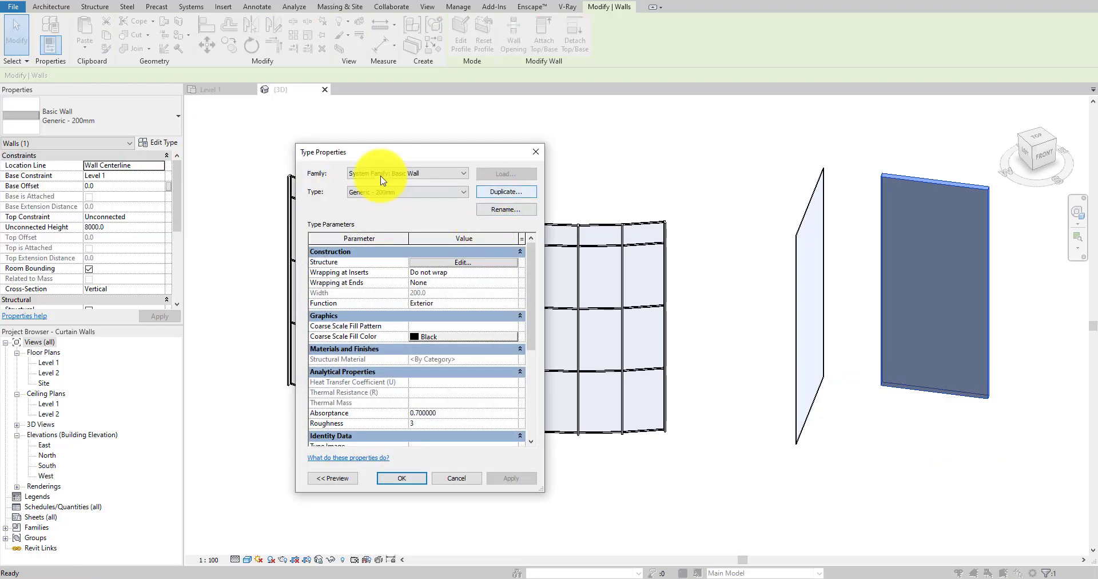
pyautogui.click(505, 194)
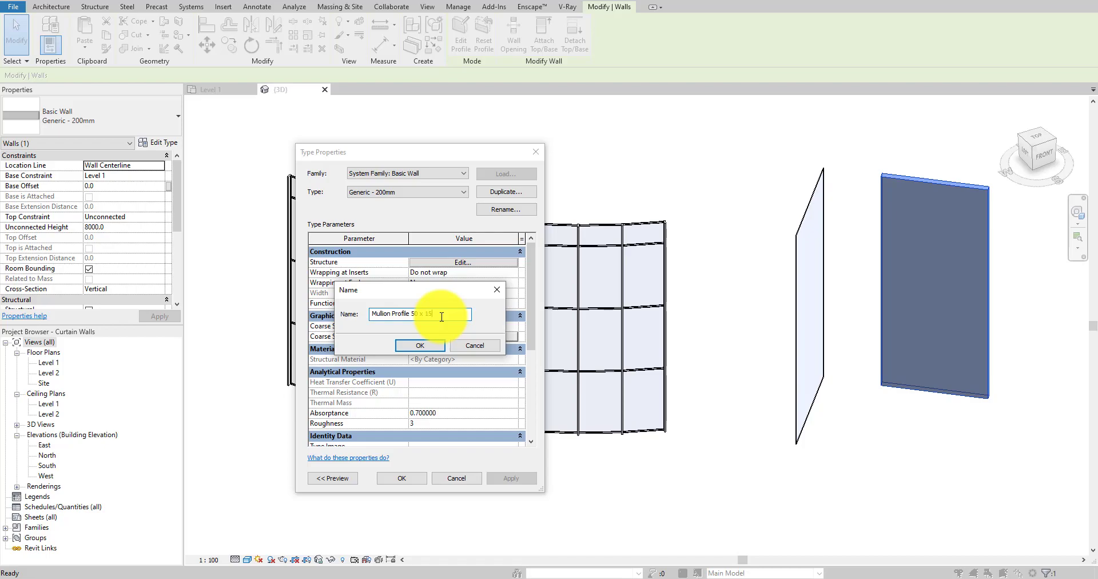
pyautogui.click(419, 313)
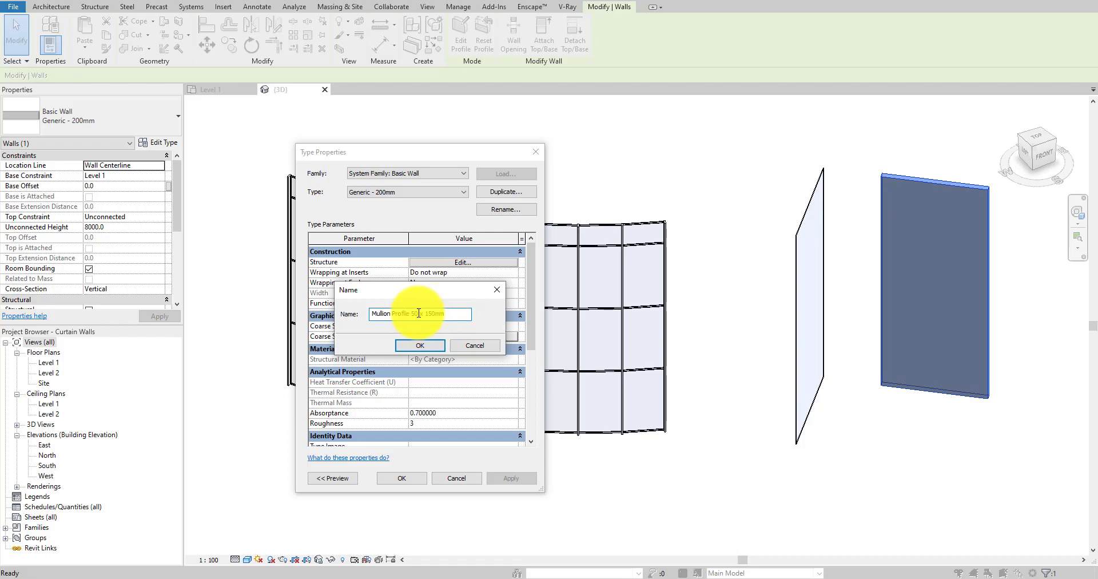
pyautogui.write('mm')
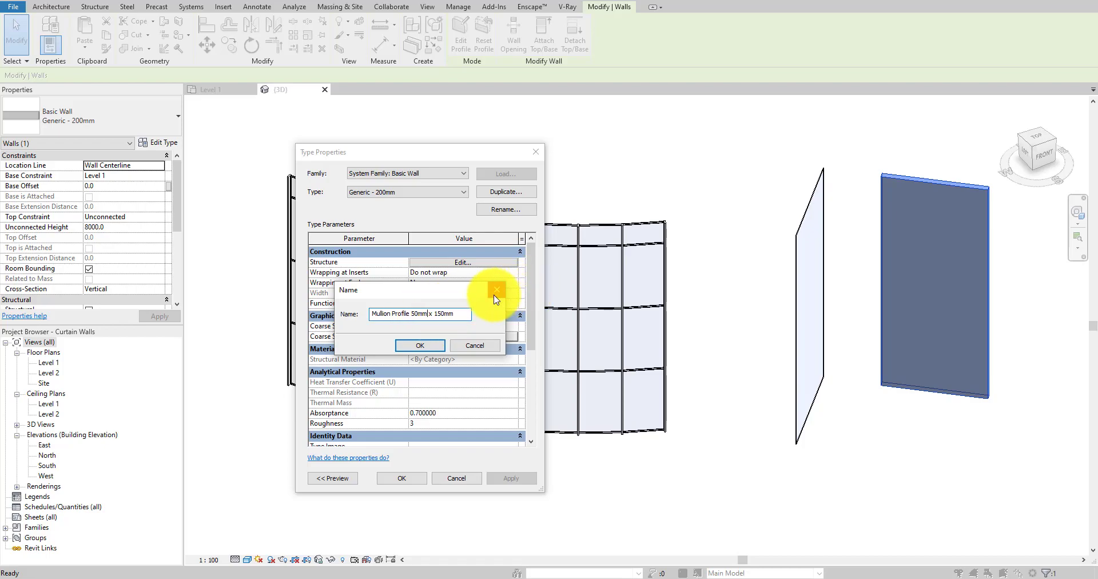
pyautogui.click(422, 346)
# - Make the mullion profile type's structure layer 150 mm thick with the Aluminum material, and apply the type to the wall
pyautogui.click(463, 262)
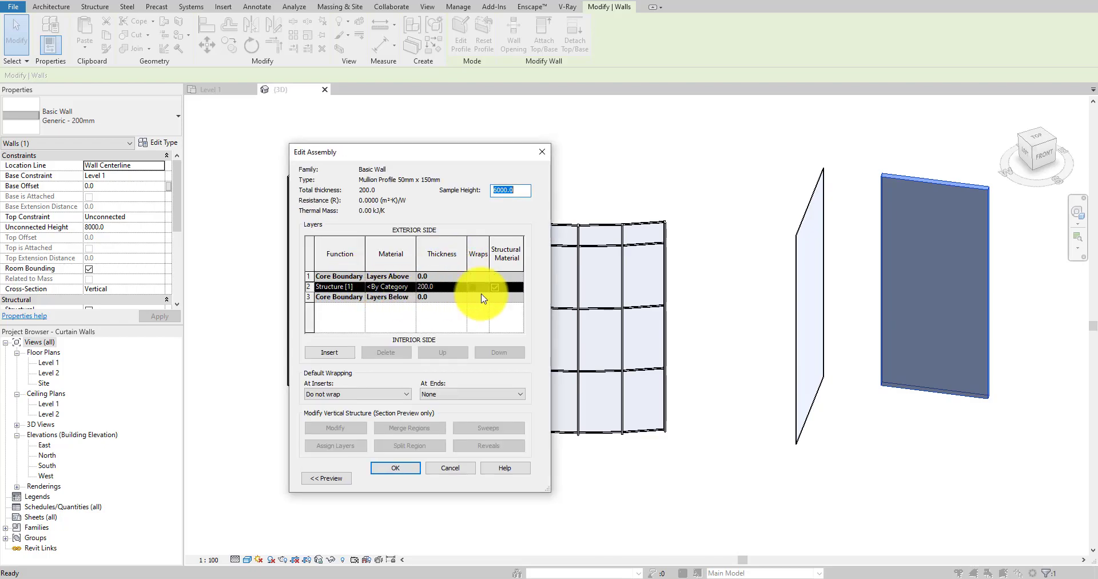
pyautogui.click(455, 286)
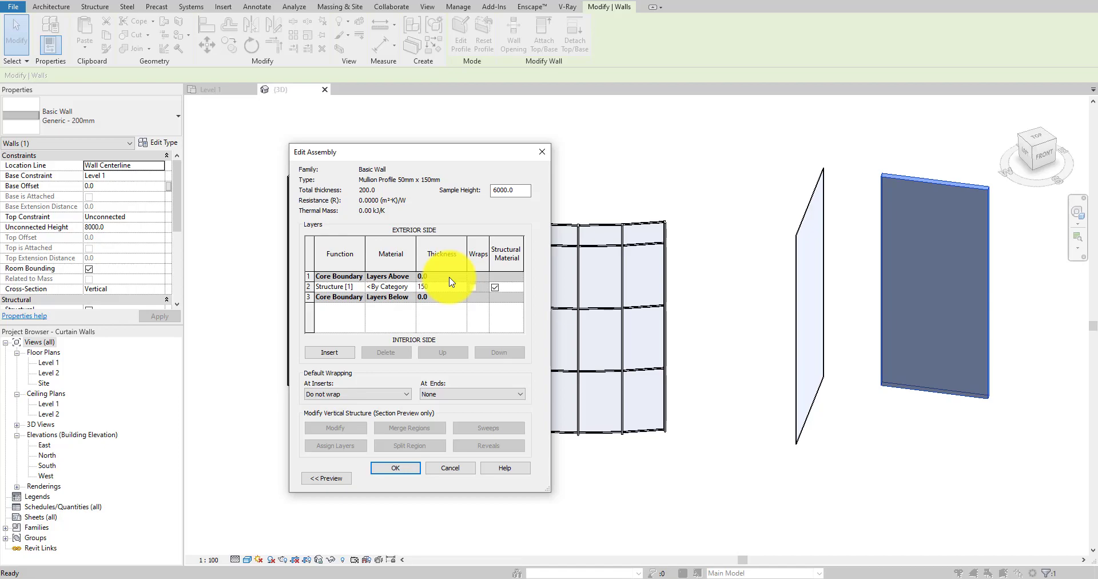
pyautogui.click(401, 287)
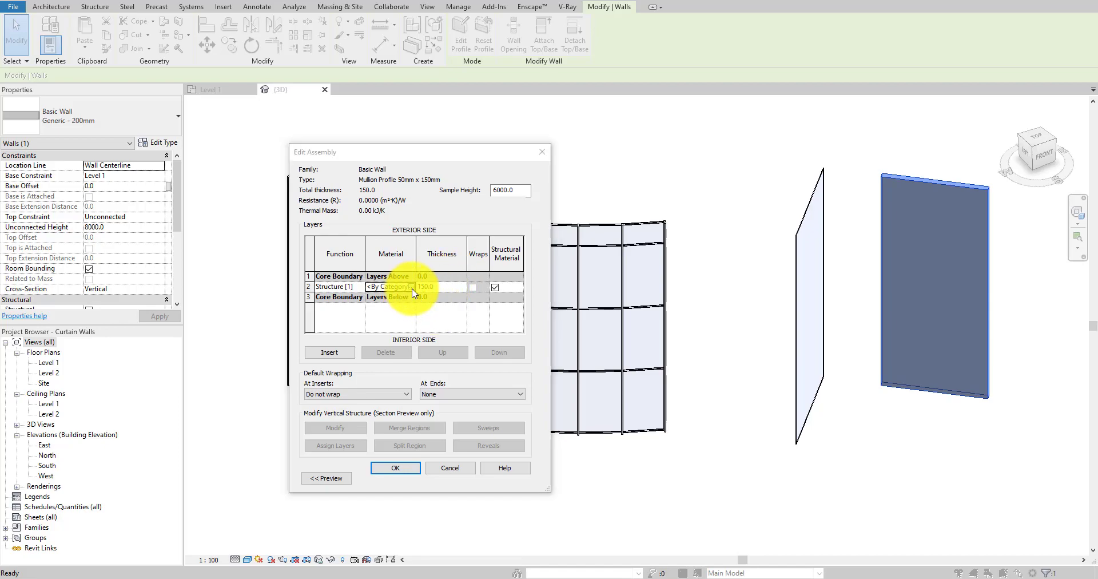
pyautogui.click(412, 286)
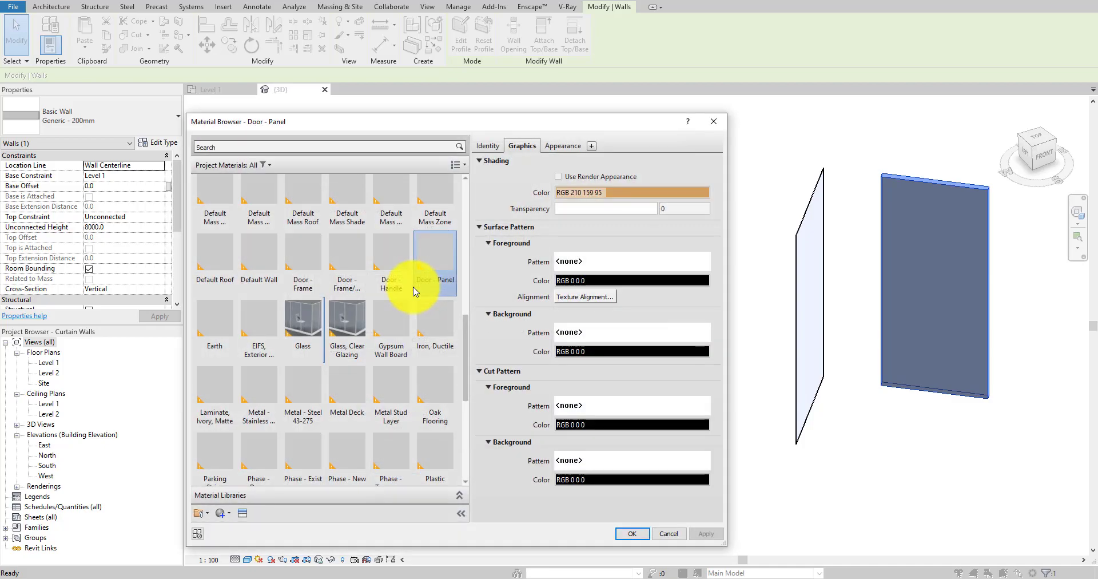
pyautogui.click(350, 147)
pyautogui.write('alu')
pyautogui.click(291, 223)
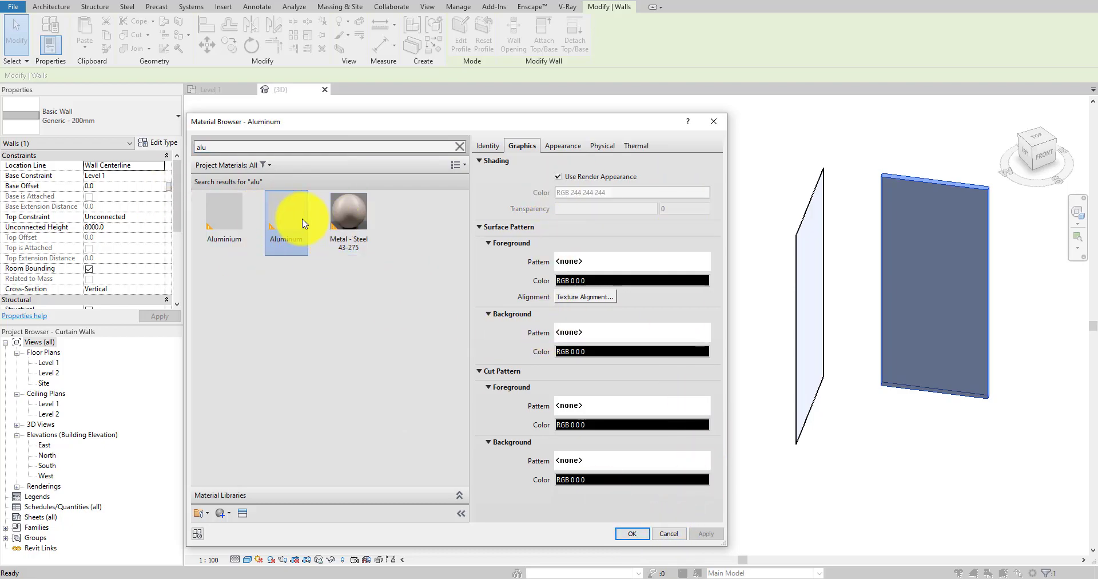
pyautogui.click(562, 147)
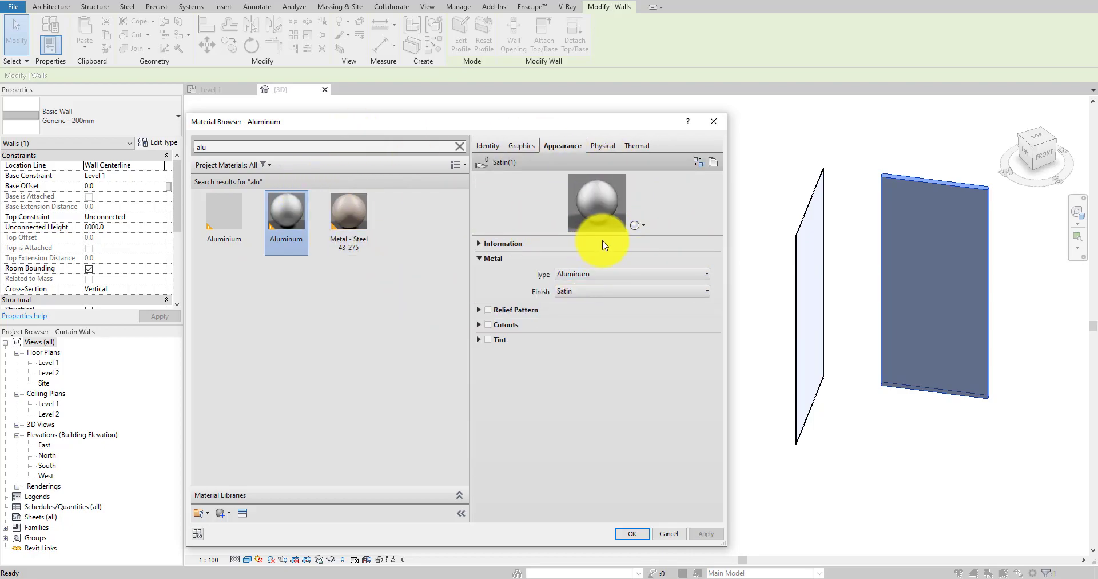
pyautogui.click(636, 535)
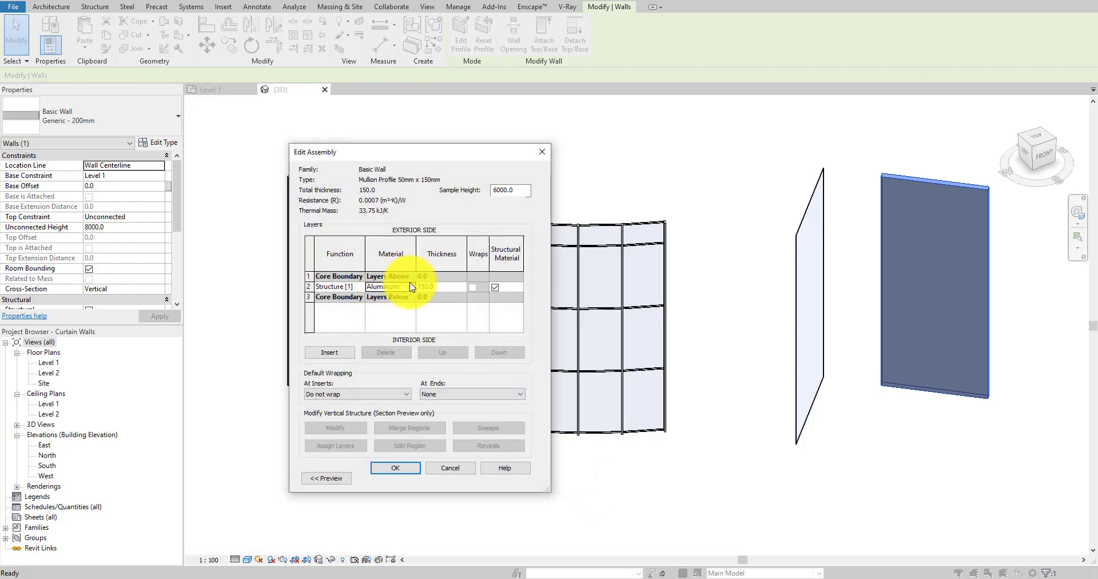
pyautogui.click(396, 469)
pyautogui.click(399, 473)
pyautogui.press('Escape')
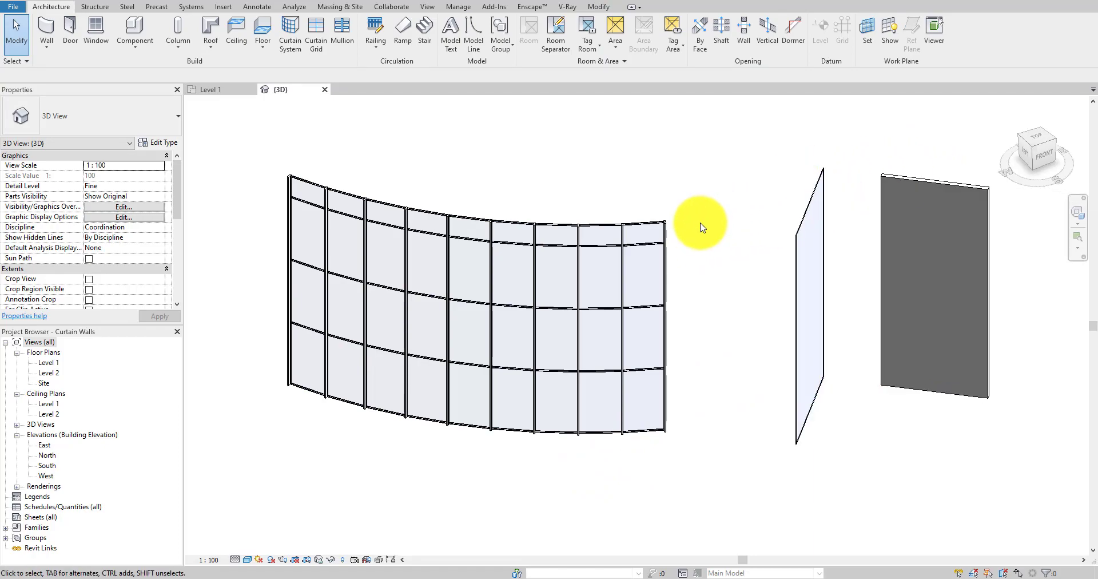
# - Duplicate the curved Storefront curtain wall's type as "Storefront 3"
pyautogui.scroll(2, 695, 227)
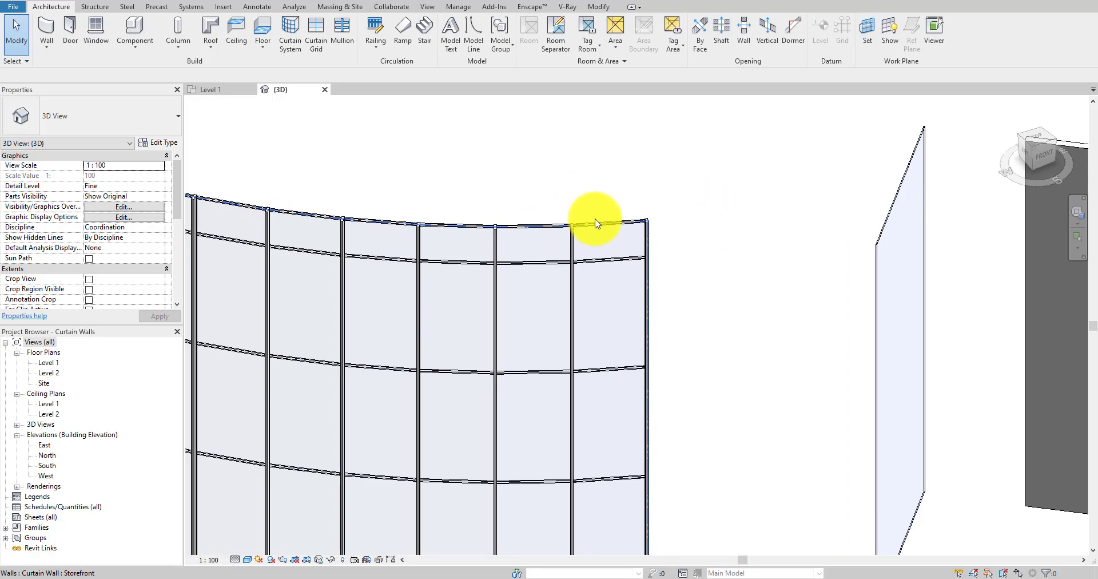
pyautogui.scroll(1, 596, 230)
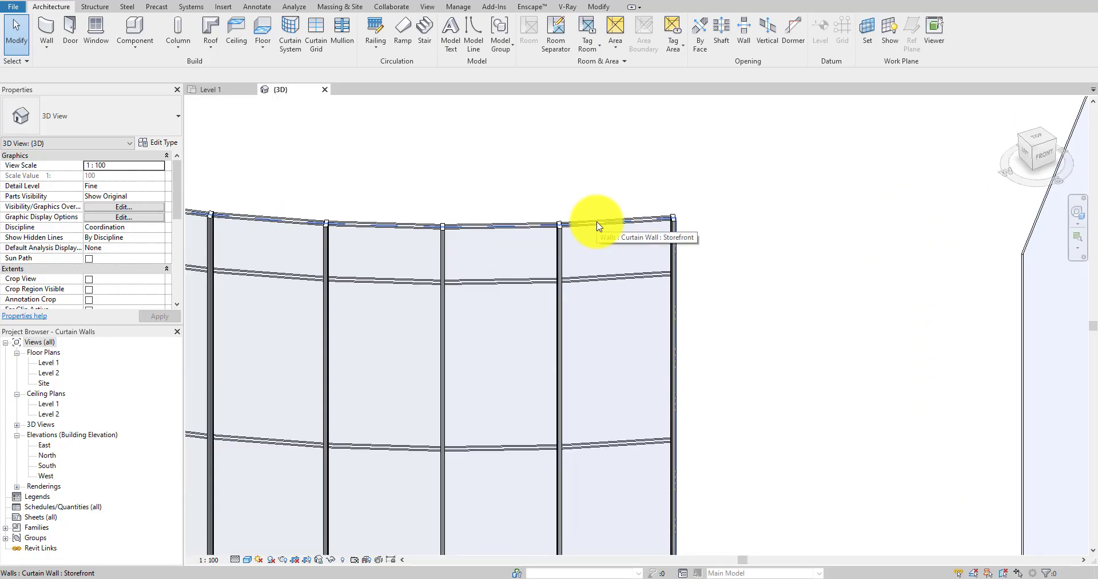
pyautogui.click(599, 227)
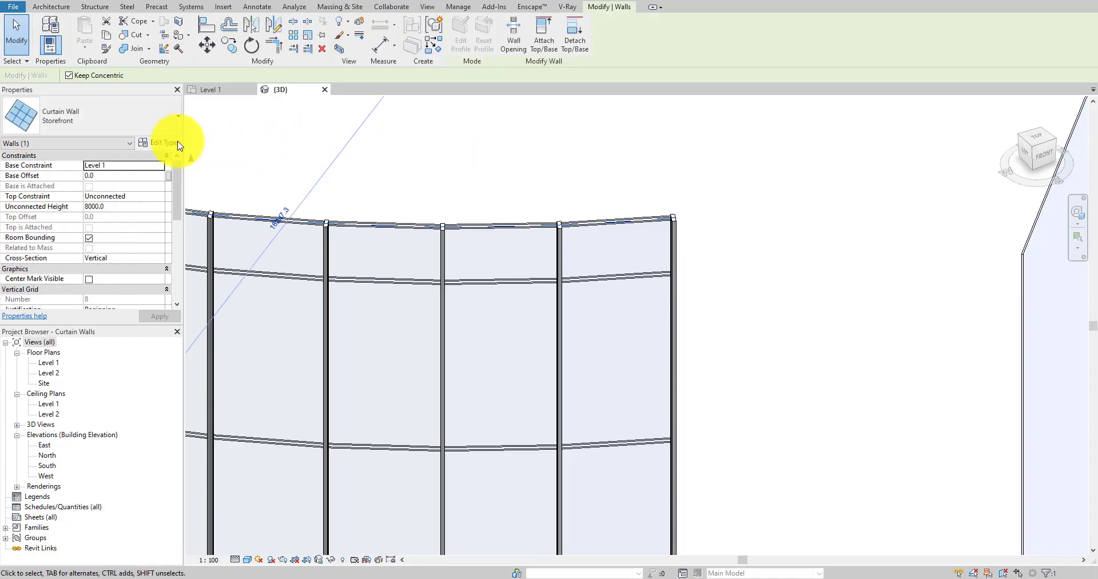
pyautogui.click(160, 142)
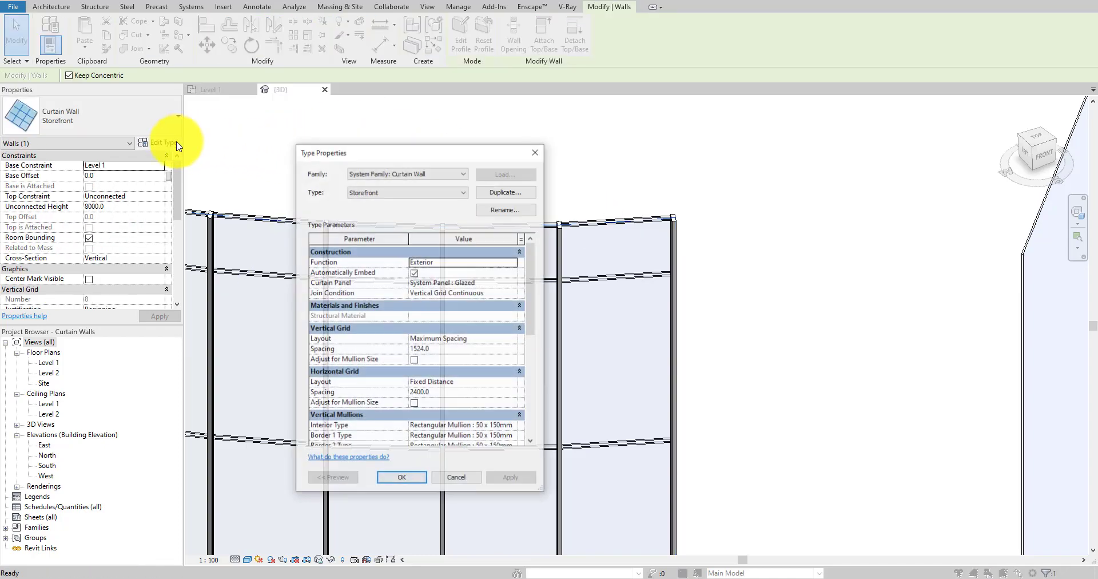
pyautogui.click(490, 193)
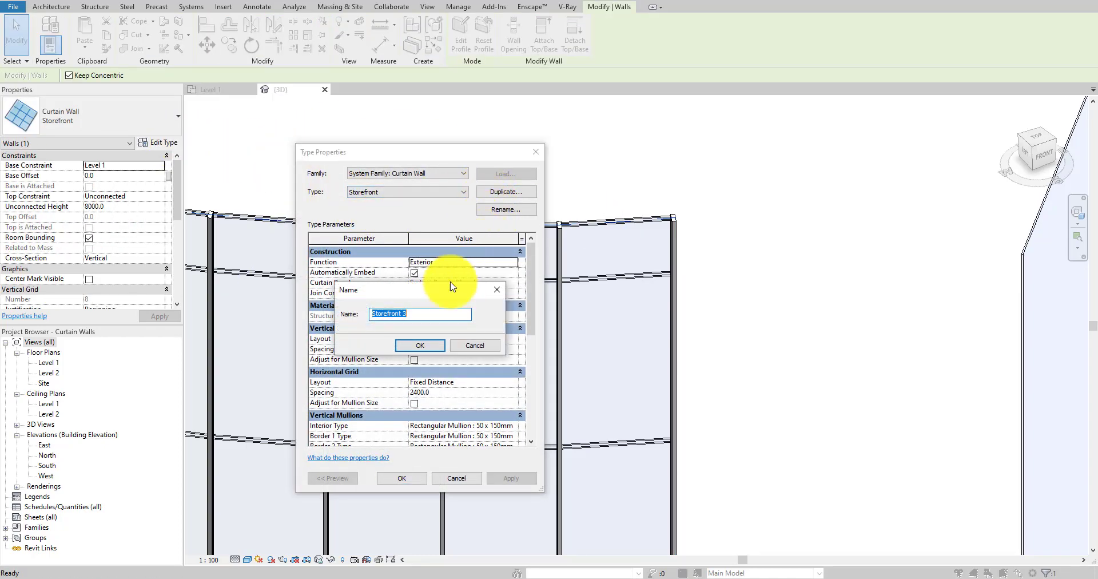
pyautogui.click(423, 345)
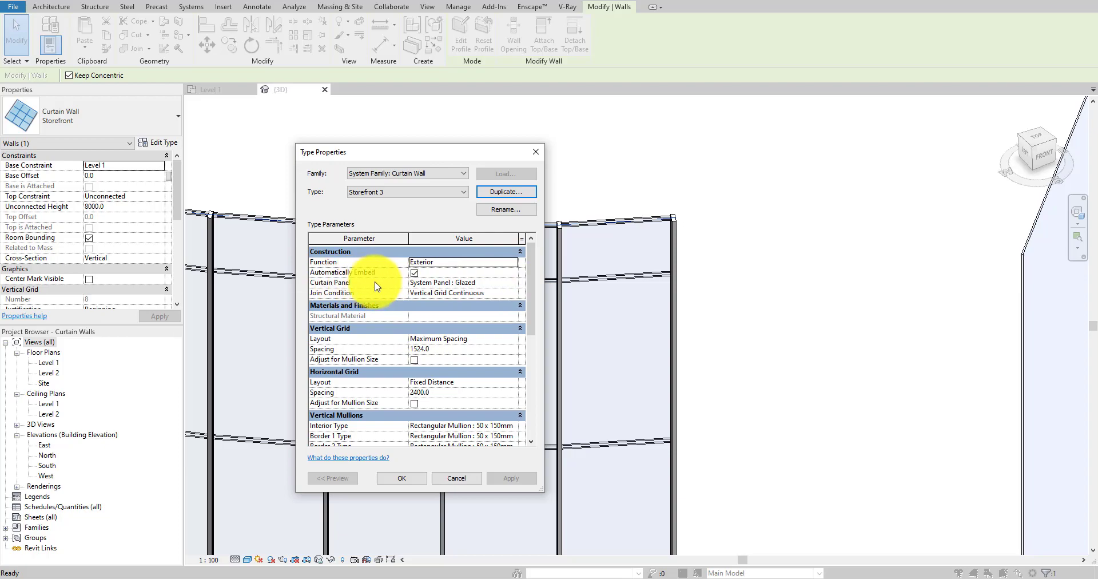
# - Set the Storefront 3 type's curtain panel to Basic Wall : CWP 20mm and apply it to the curved wall
pyautogui.click(517, 288)
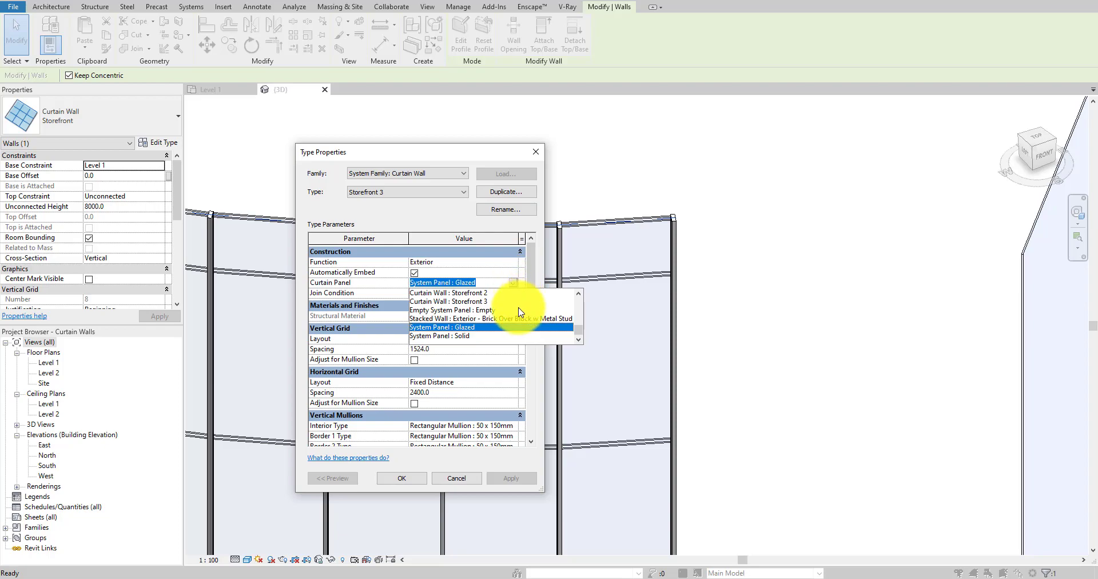
pyautogui.scroll(5, 521, 311)
pyautogui.scroll(2, 518, 316)
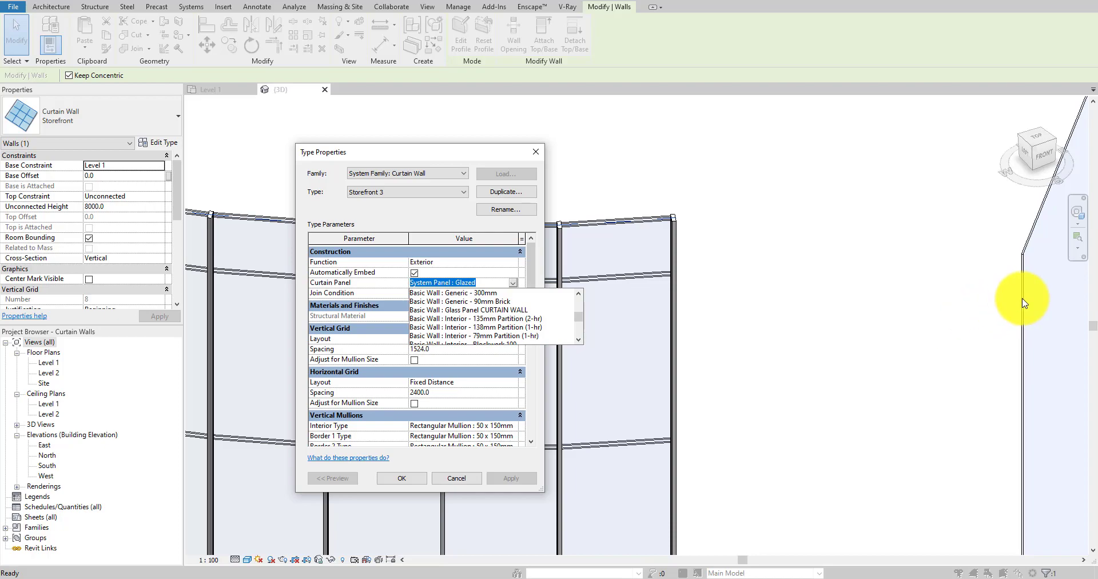
pyautogui.scroll(4, 533, 302)
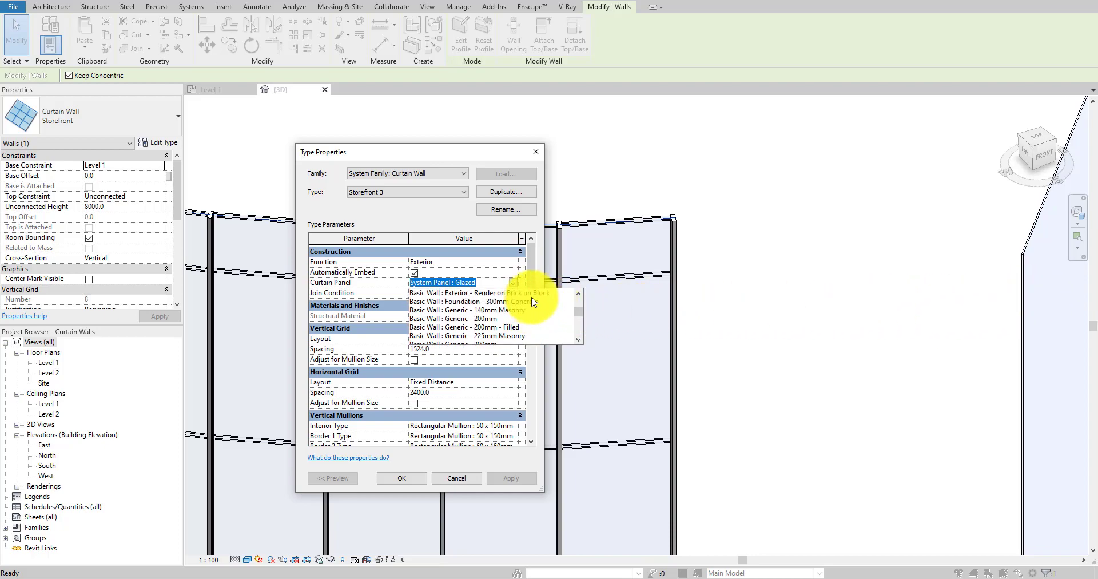
pyautogui.scroll(1, 478, 318)
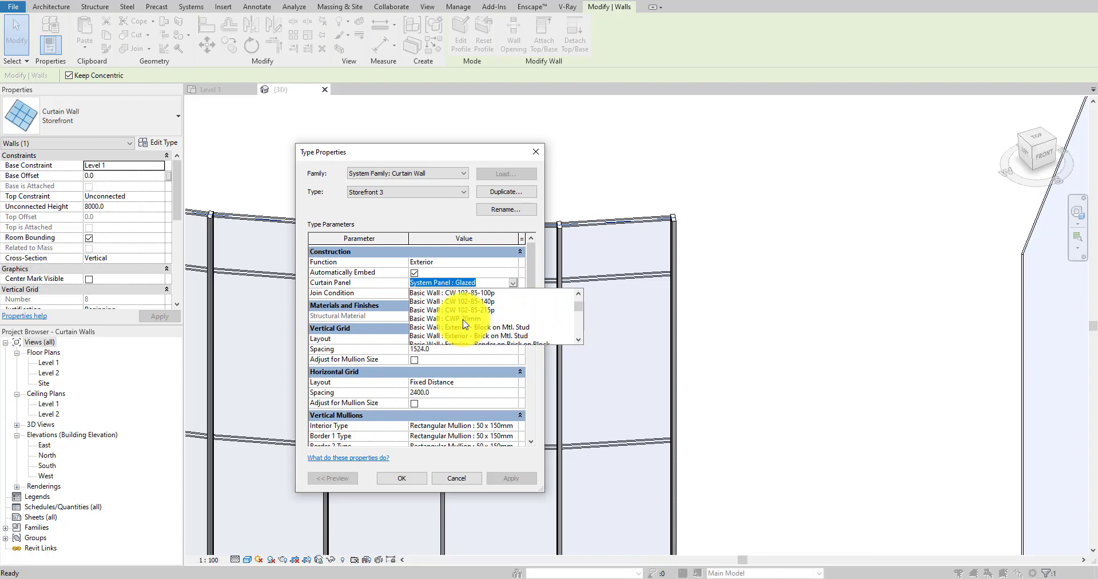
pyautogui.click(464, 320)
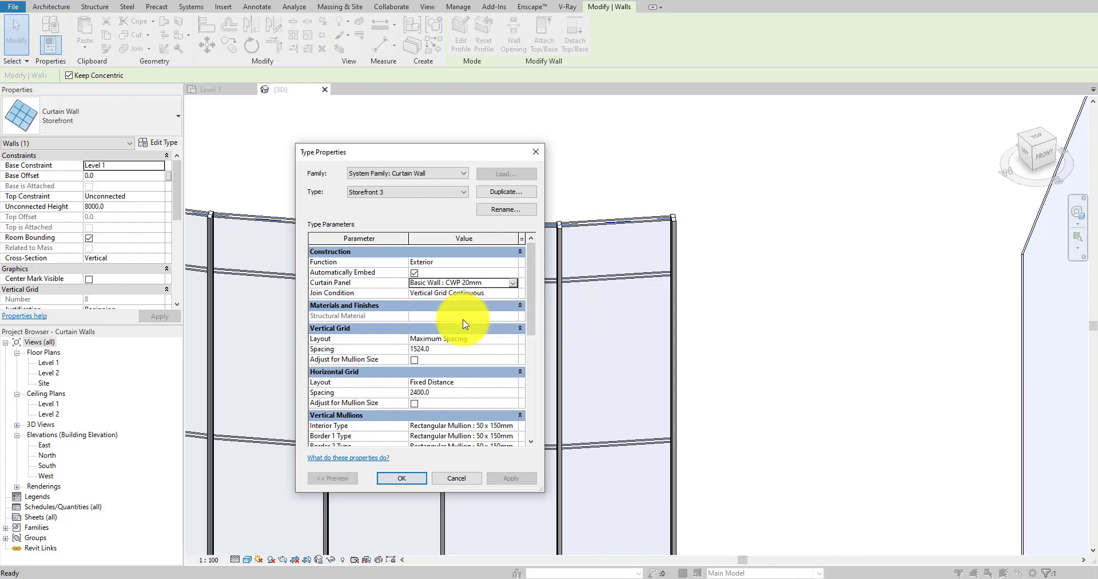
pyautogui.click(403, 480)
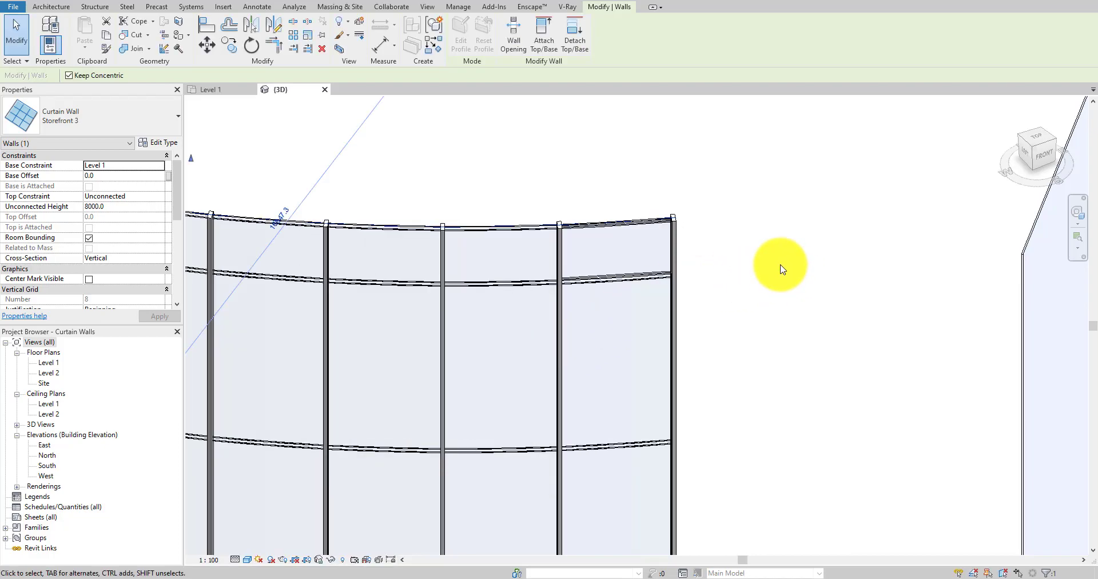
# - Examine the curved curtain wall from several sides to check how its panels and narrow horizontal strips follow the curve
pyautogui.keyDown('shift'); pyautogui.moveTo(765, 250); pyautogui.dragTo(870, 458, button='middle'); pyautogui.keyUp('shift')
pyautogui.scroll(3, 414, 332)
pyautogui.keyDown('shift'); pyautogui.moveTo(414, 332); pyautogui.dragTo(257, 248, button='middle'); pyautogui.keyUp('shift')
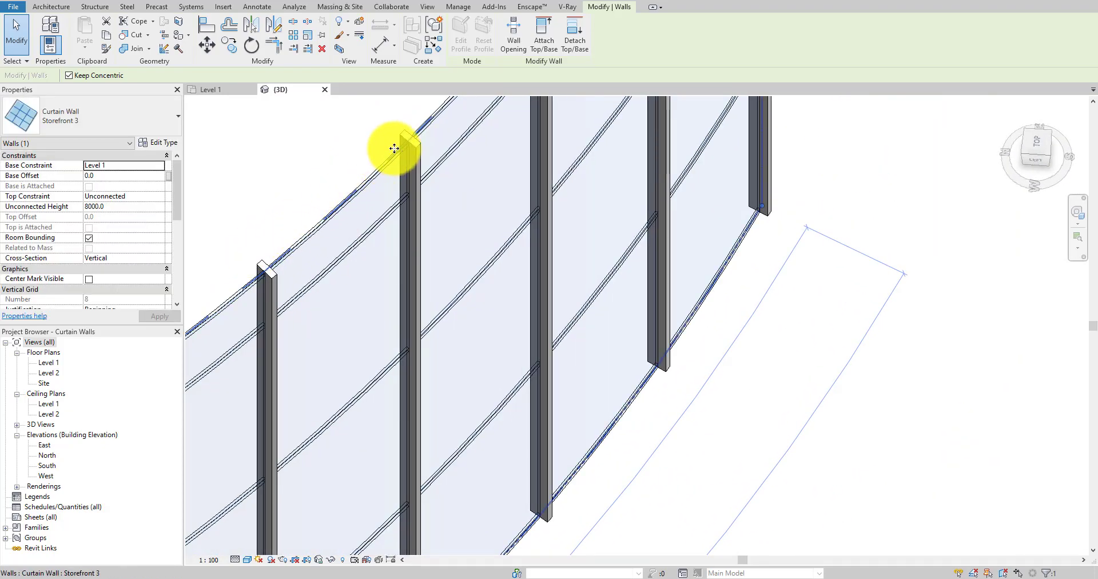
pyautogui.scroll(-3, 348, 456)
pyautogui.keyDown('shift'); pyautogui.moveTo(348, 456); pyautogui.dragTo(431, 367, button='middle'); pyautogui.keyUp('shift')
pyautogui.scroll(5, 600, 454)
pyautogui.scroll(-4, 474, 416)
pyautogui.keyDown('shift'); pyautogui.moveTo(537, 371); pyautogui.dragTo(686, 400, button='middle'); pyautogui.keyUp('shift')
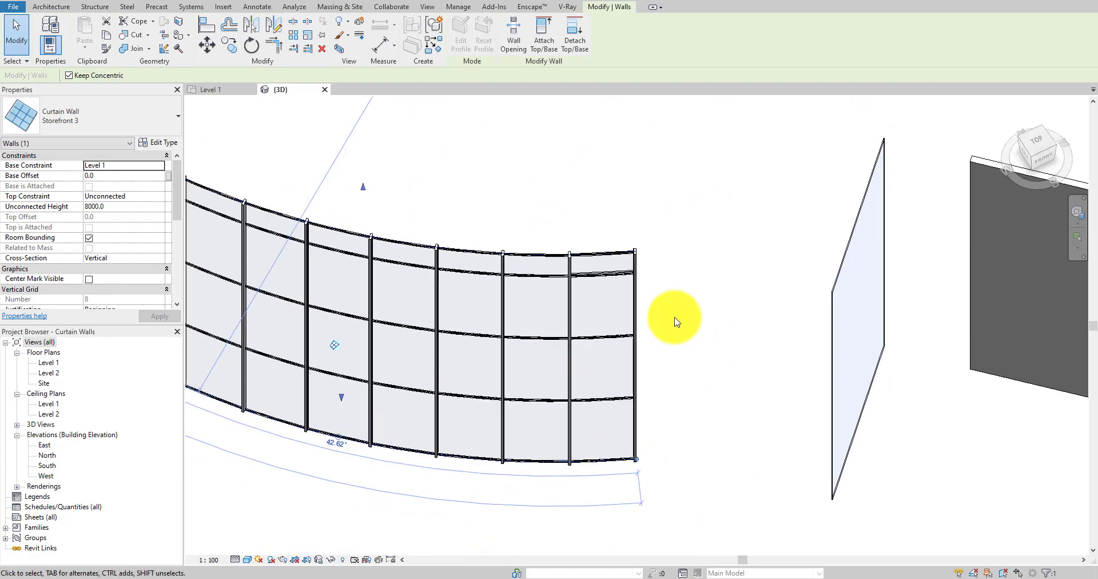
pyautogui.click(676, 322)
pyautogui.scroll(5, 615, 263)
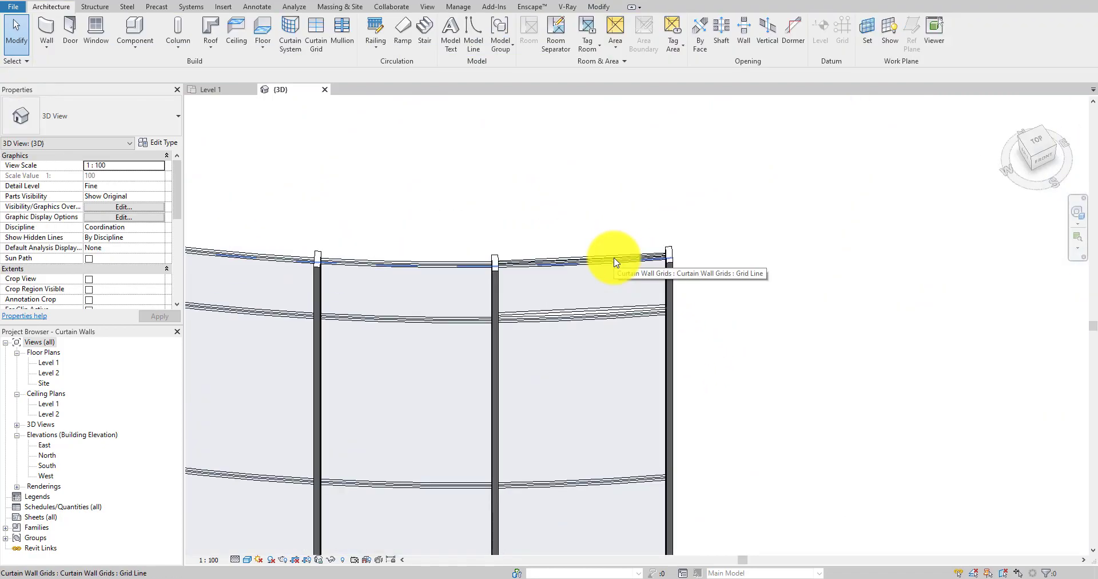
pyautogui.keyDown('shift'); pyautogui.moveTo(568, 334); pyautogui.dragTo(605, 229, button='middle'); pyautogui.keyUp('shift')
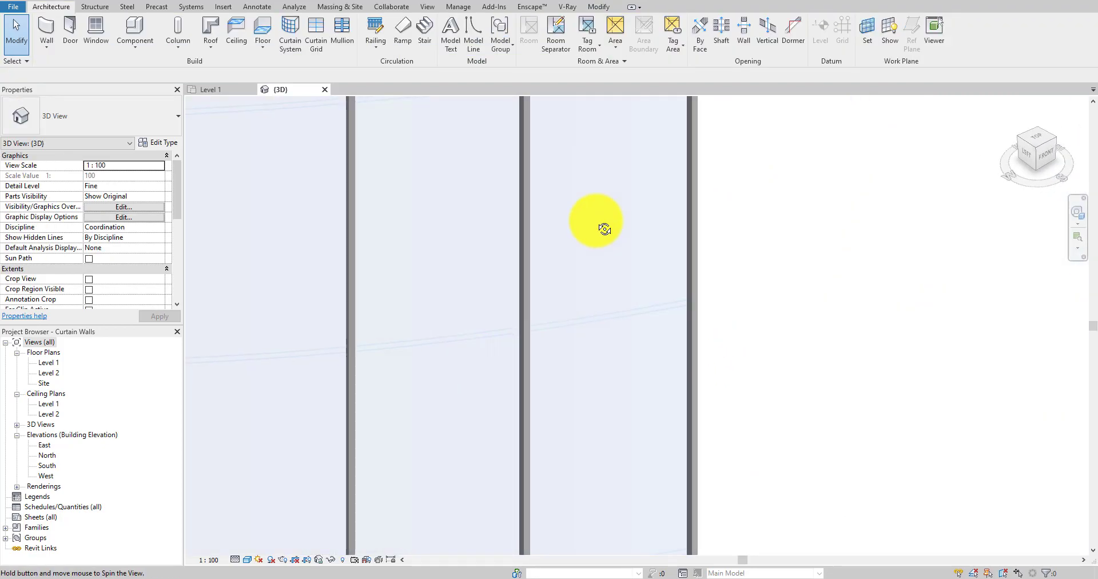
pyautogui.scroll(-5, 605, 552)
pyautogui.scroll(6, 601, 441)
pyautogui.scroll(-3, 597, 433)
pyautogui.moveTo(596, 464); pyautogui.dragTo(573, 412, button='middle')
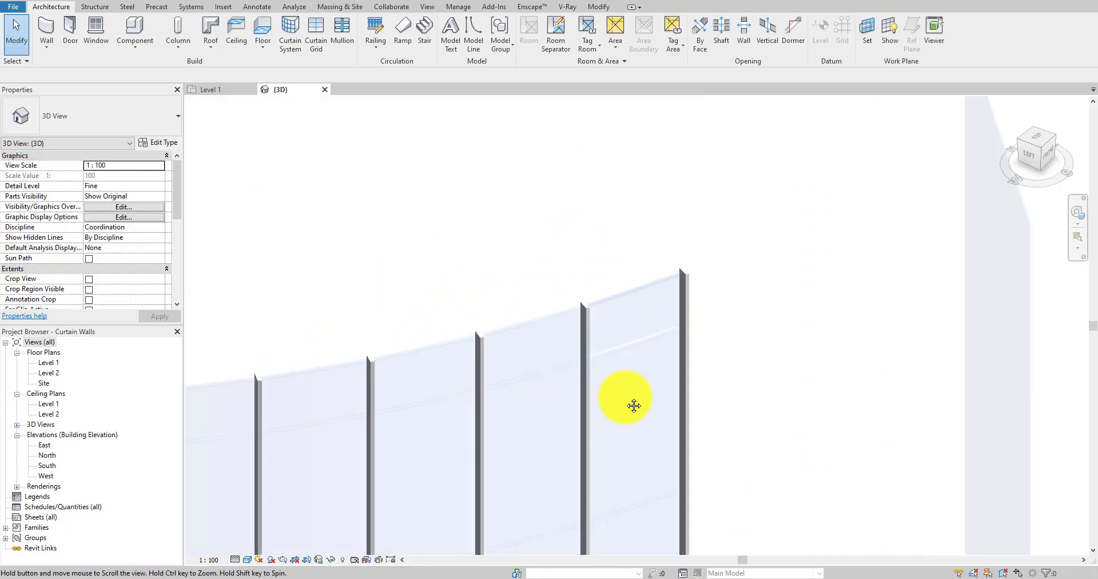
pyautogui.scroll(-4, 621, 387)
pyautogui.keyDown('shift'); pyautogui.moveTo(620, 388); pyautogui.dragTo(397, 277, button='middle'); pyautogui.keyUp('shift')
pyautogui.scroll(6, 402, 408)
pyautogui.scroll(-3, 401, 407)
pyautogui.scroll(5, 368, 272)
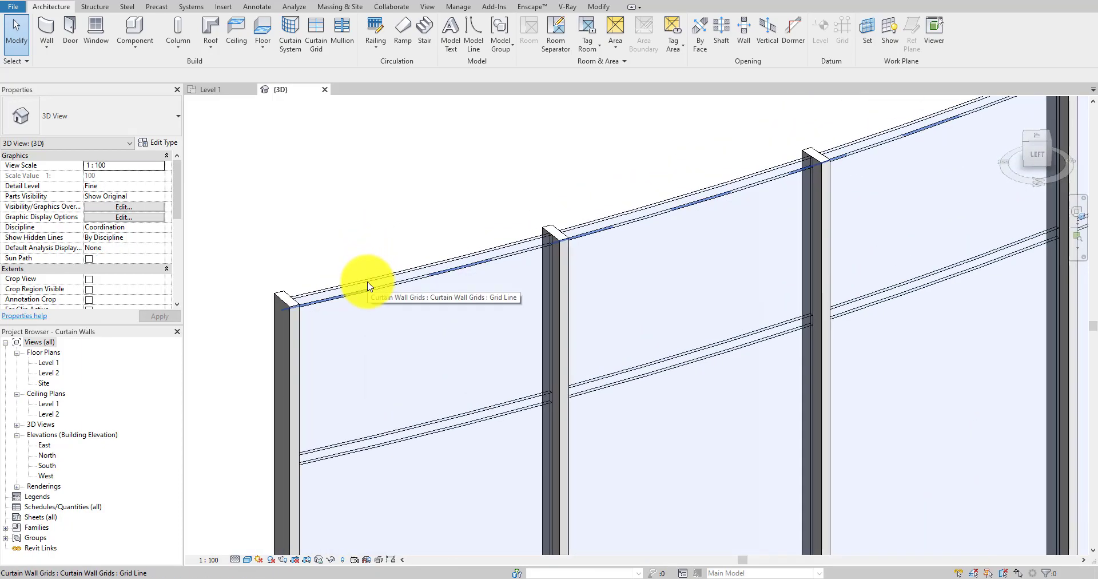
pyautogui.press('Tab')
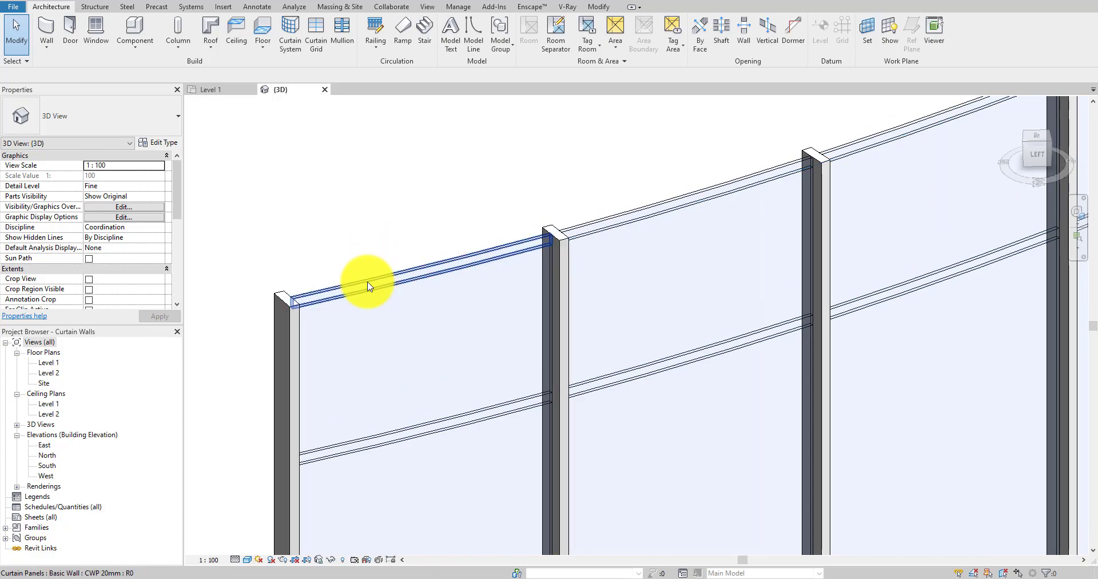
pyautogui.click(368, 286)
pyautogui.rightClick(368, 286)
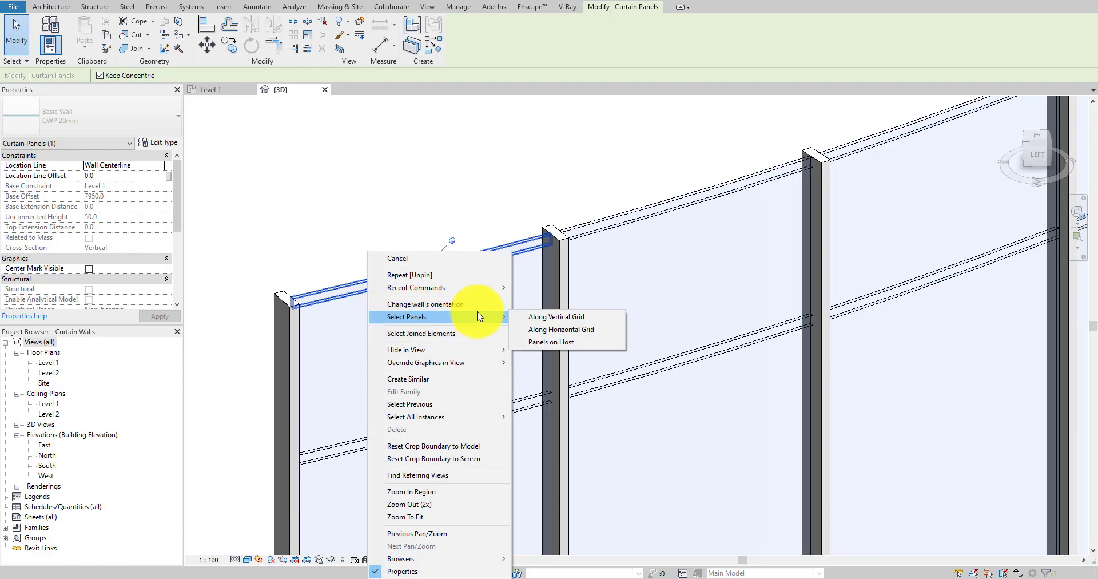
pyautogui.click(542, 319)
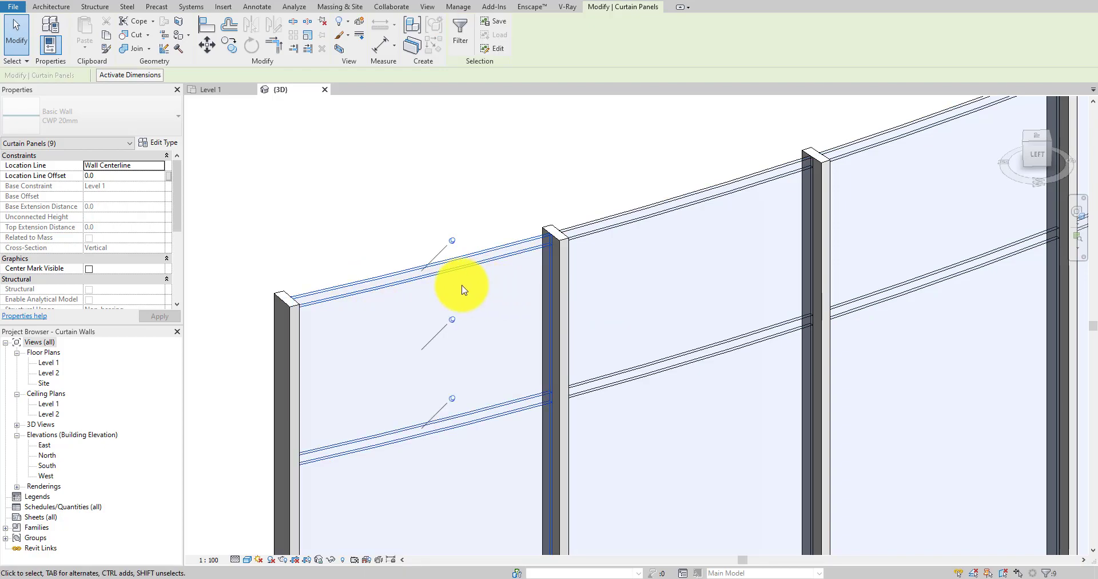
pyautogui.click(355, 201)
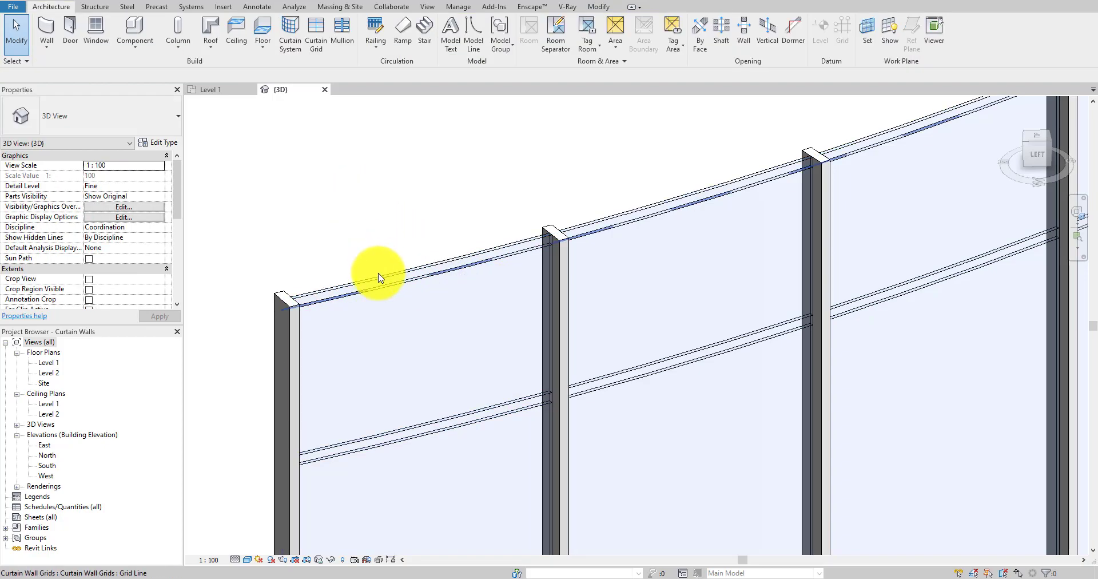
# - Change all narrow panels along the horizontal grid at the top of the curved wall to the Mullion 150 x 50 wall type
pyautogui.click(379, 277)
pyautogui.rightClick(380, 277)
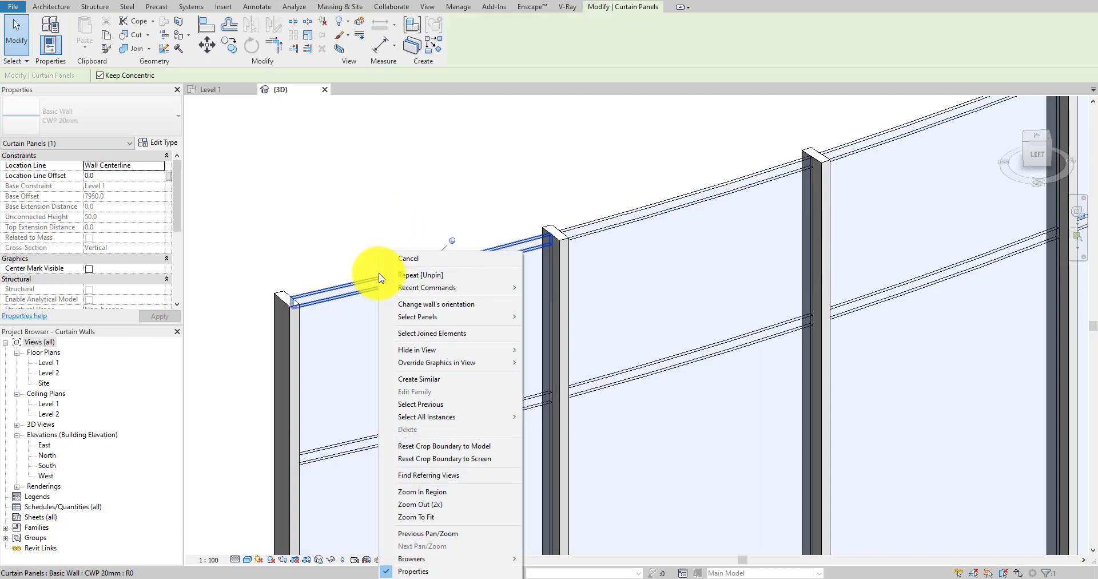
pyautogui.moveTo(483, 317)
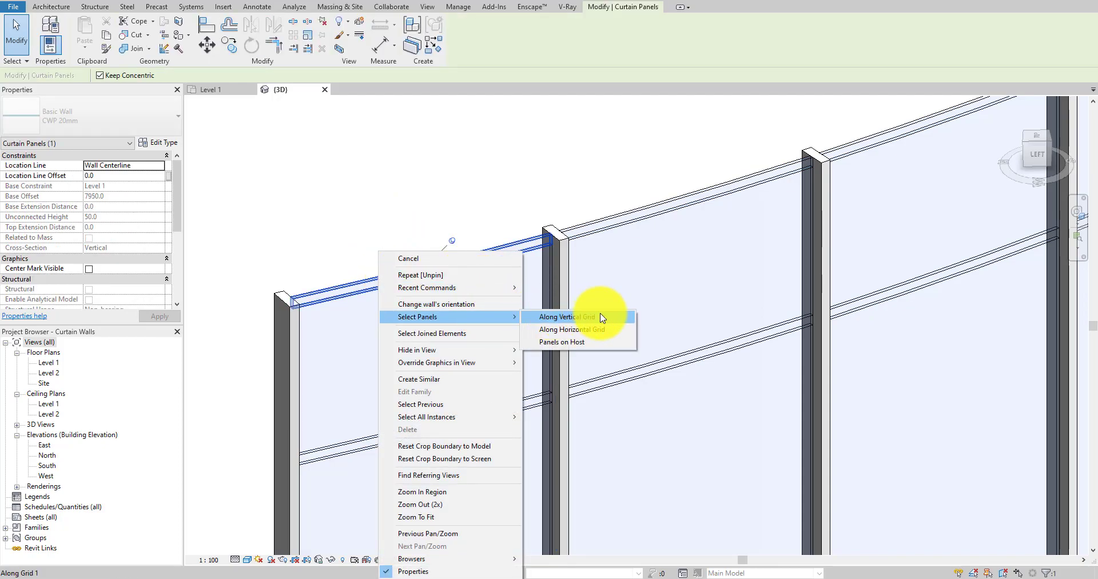
pyautogui.click(610, 336)
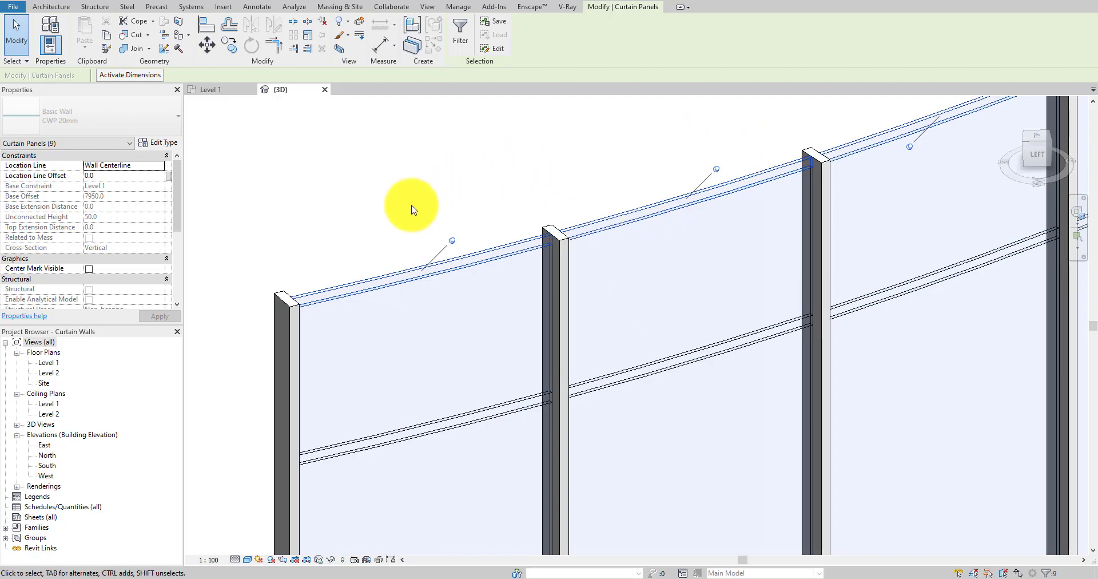
pyautogui.scroll(-2, 417, 209)
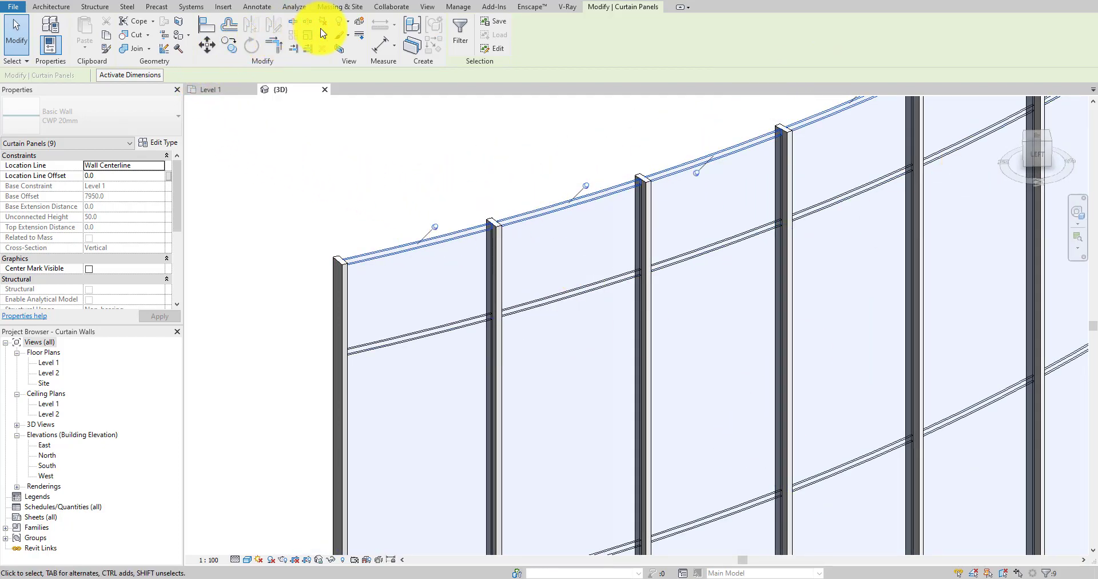
pyautogui.click(160, 124)
pyautogui.scroll(-5, 127, 280)
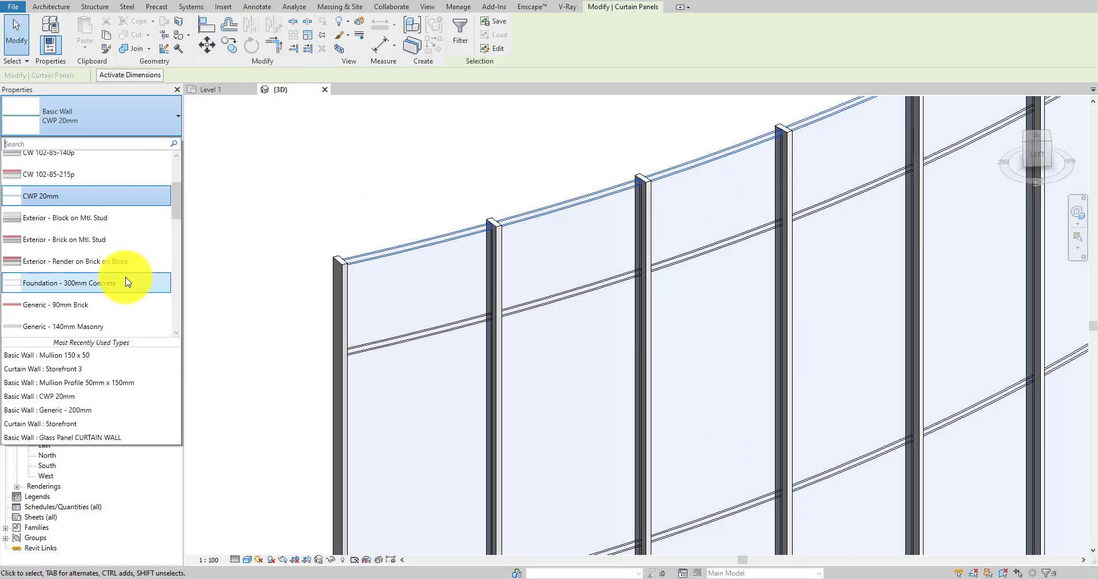
pyautogui.scroll(-5, 127, 281)
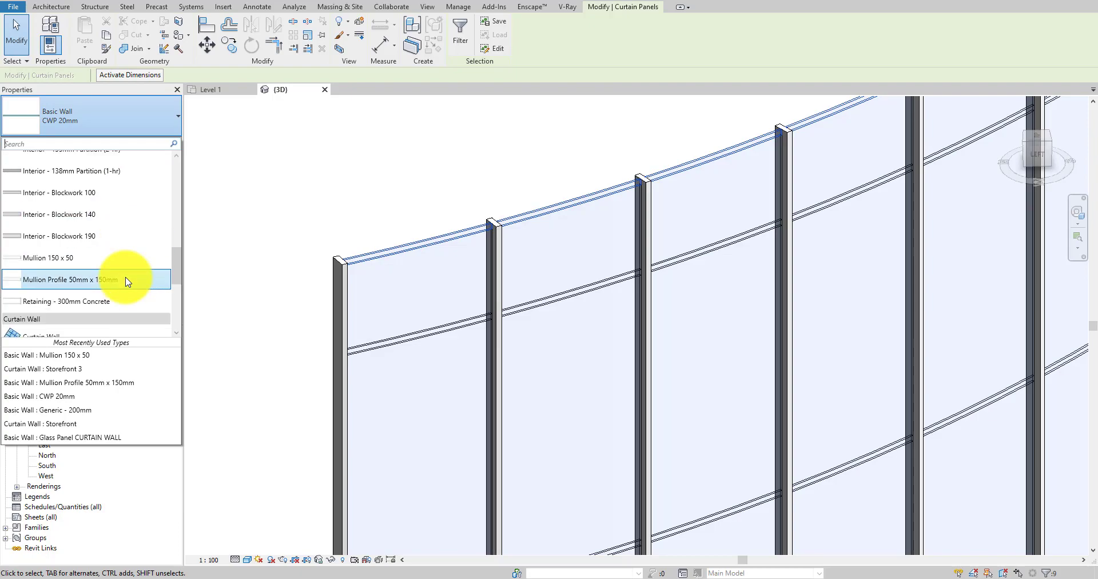
pyautogui.click(99, 264)
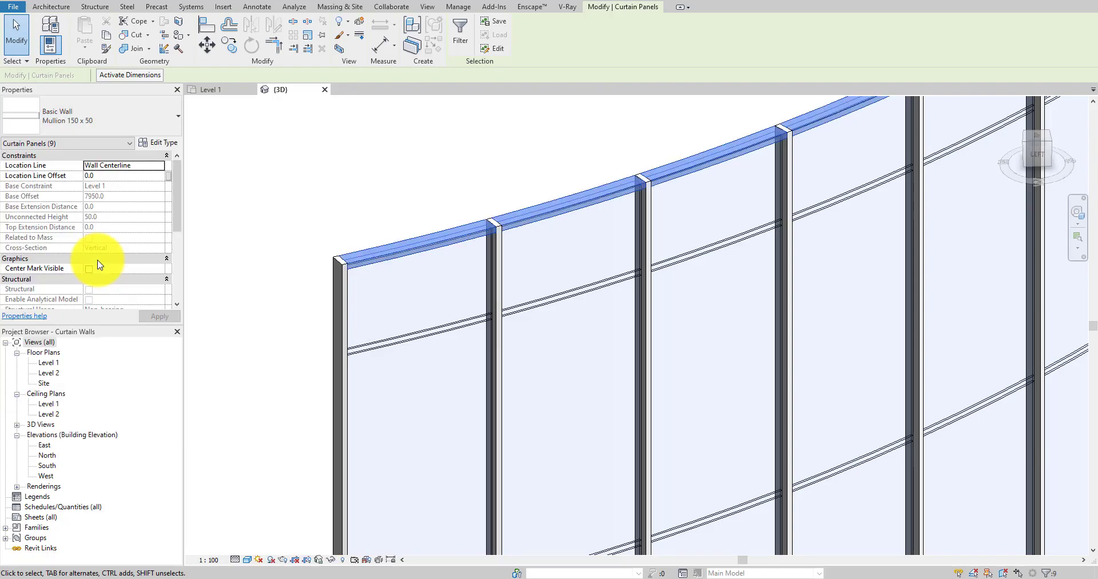
pyautogui.press('Escape')
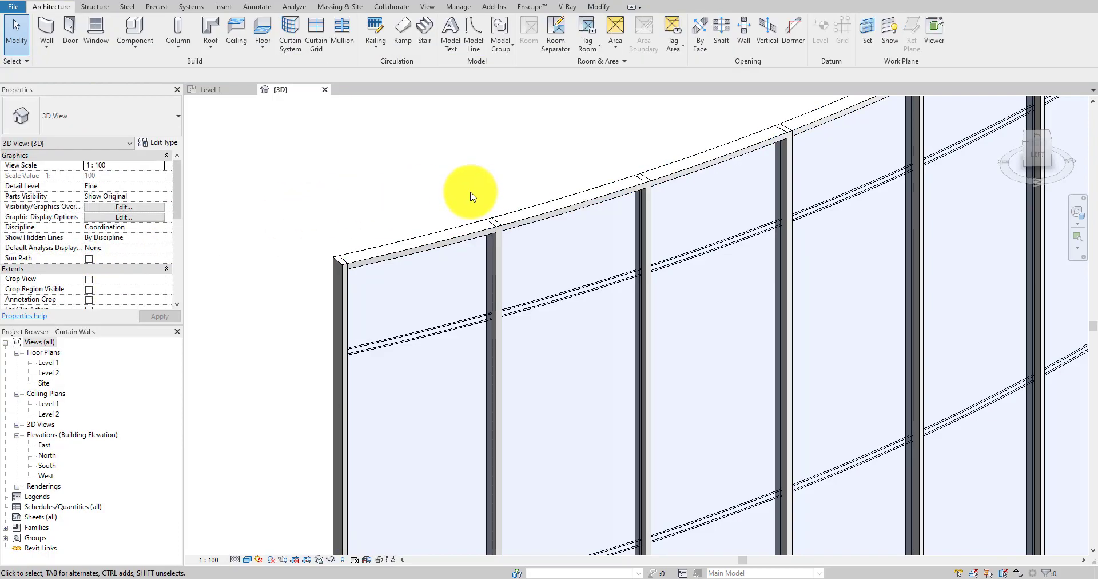
# - Unpin all narrow panels along the second horizontal grid from the curved wall's top and change them to the Mullion 150 x 50 wall type
pyautogui.scroll(-5, 633, 159)
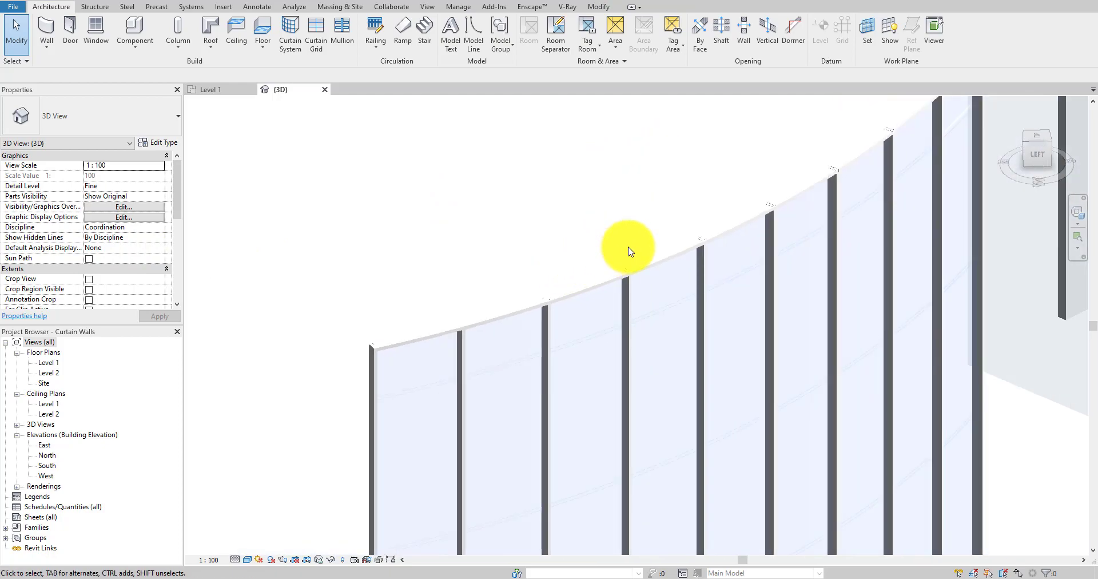
pyautogui.scroll(-2, 632, 248)
pyautogui.keyDown('shift'); pyautogui.moveTo(630, 226); pyautogui.dragTo(380, 287, button='middle'); pyautogui.keyUp('shift')
pyautogui.keyDown('shift'); pyautogui.moveTo(611, 269); pyautogui.dragTo(415, 383, button='middle'); pyautogui.keyUp('shift')
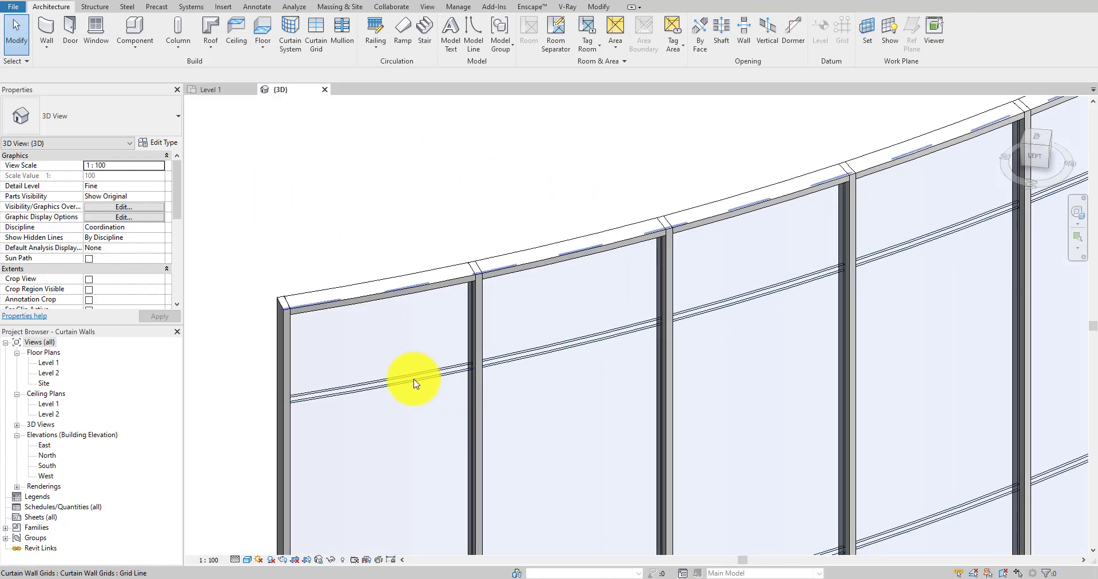
pyautogui.press('Tab')
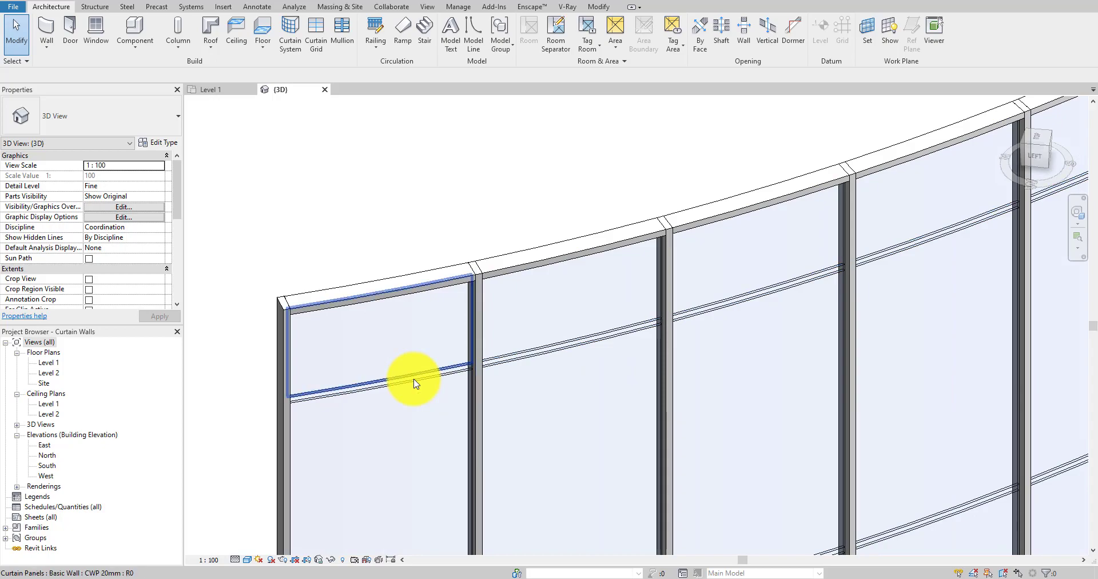
pyautogui.click(415, 383)
pyautogui.rightClick(415, 382)
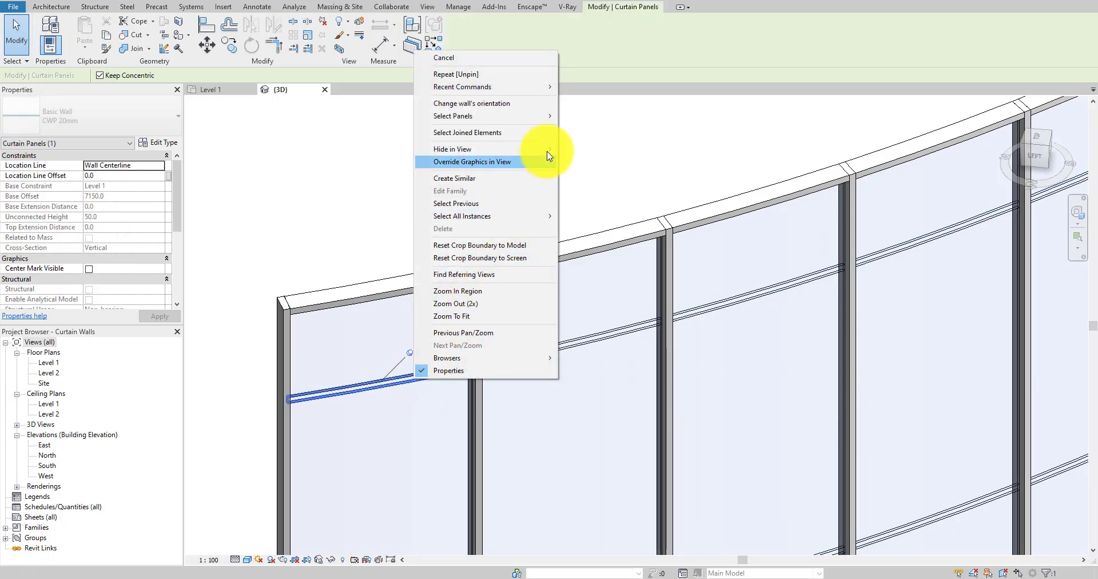
pyautogui.moveTo(551, 121)
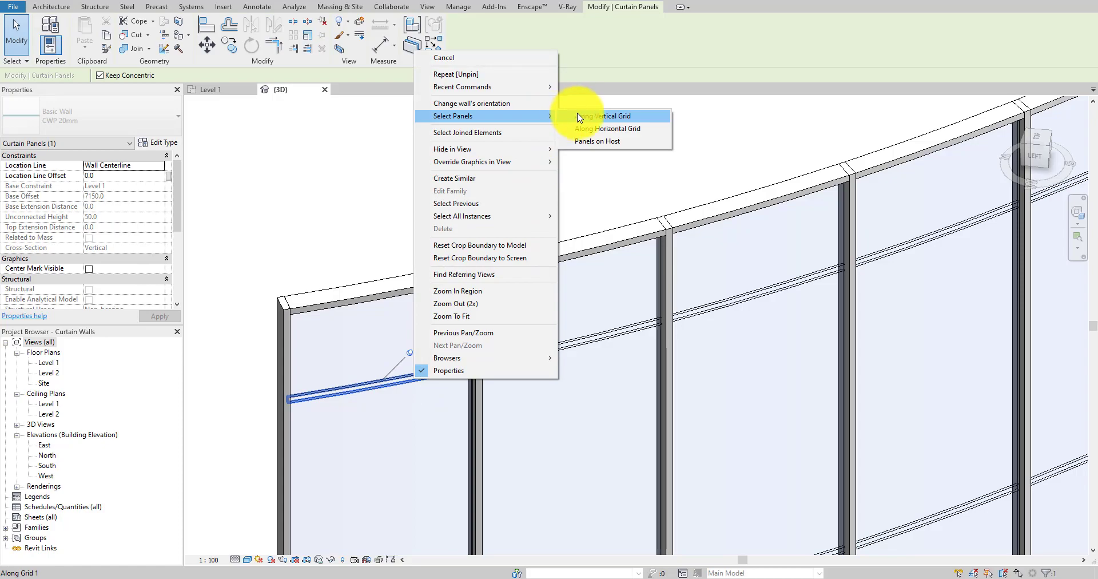
pyautogui.click(625, 129)
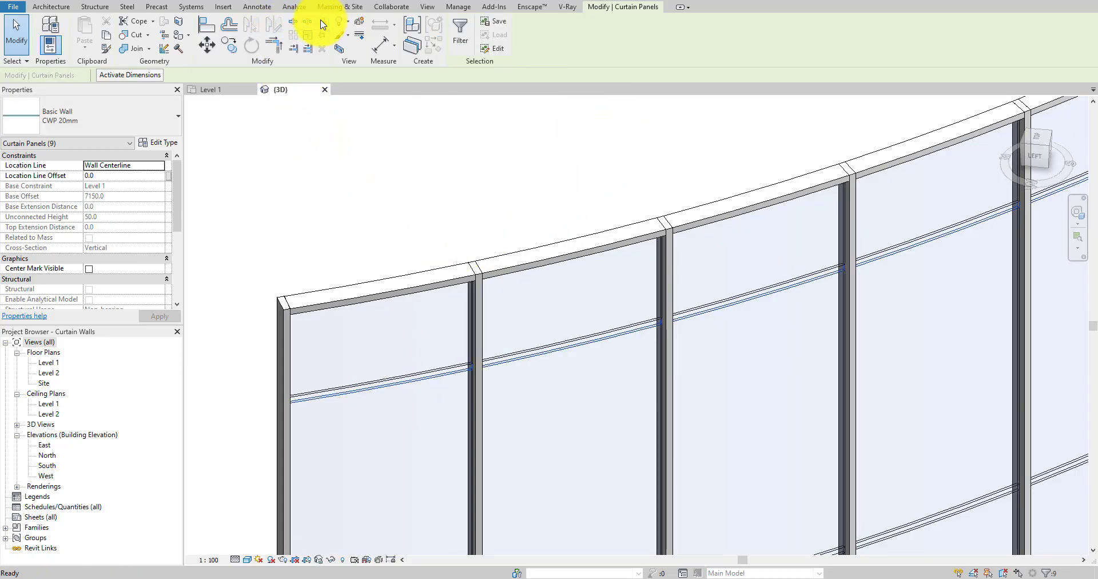
pyautogui.click(111, 114)
pyautogui.scroll(-4, 118, 251)
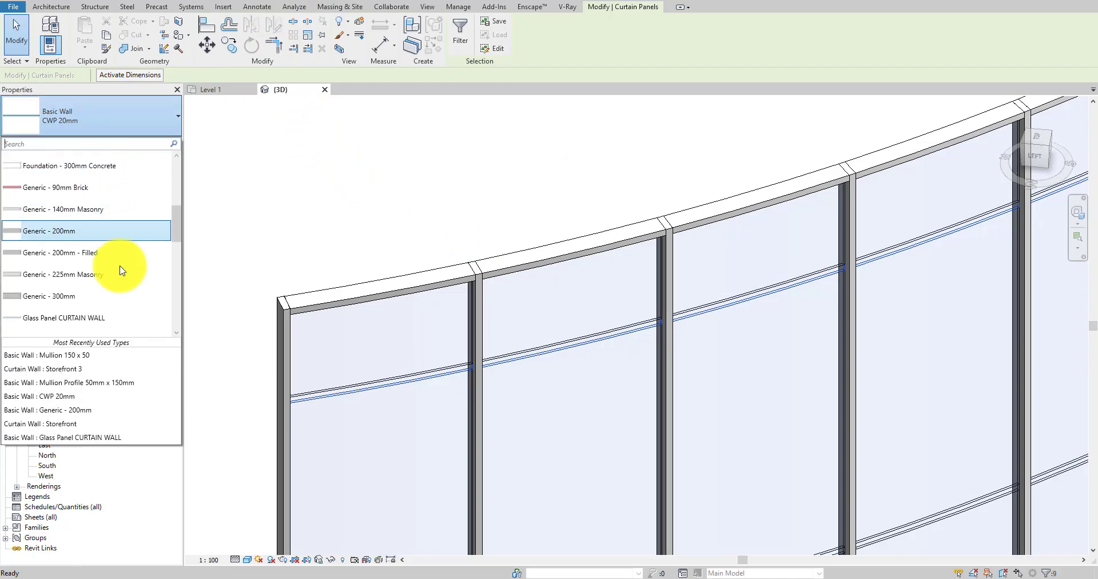
pyautogui.scroll(-1, 122, 274)
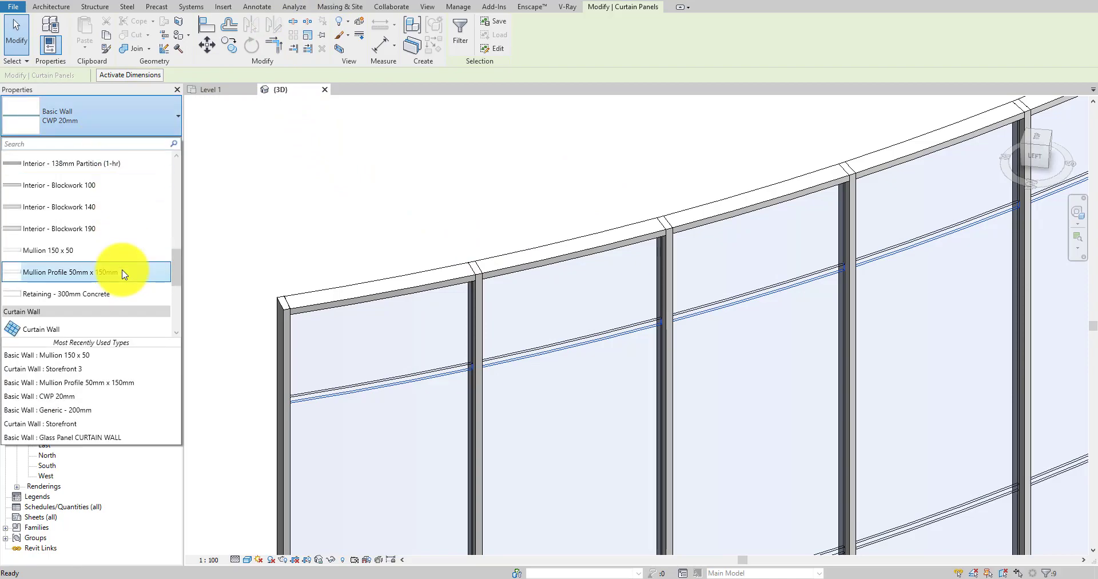
pyautogui.click(84, 252)
pyautogui.click(503, 232)
# - Unpin all narrow panels along the curved wall's middle horizontal grid and change them to the Mullion 150 x 50 wall type
pyautogui.scroll(3, 517, 393)
pyautogui.moveTo(517, 393); pyautogui.dragTo(475, 202, button='middle')
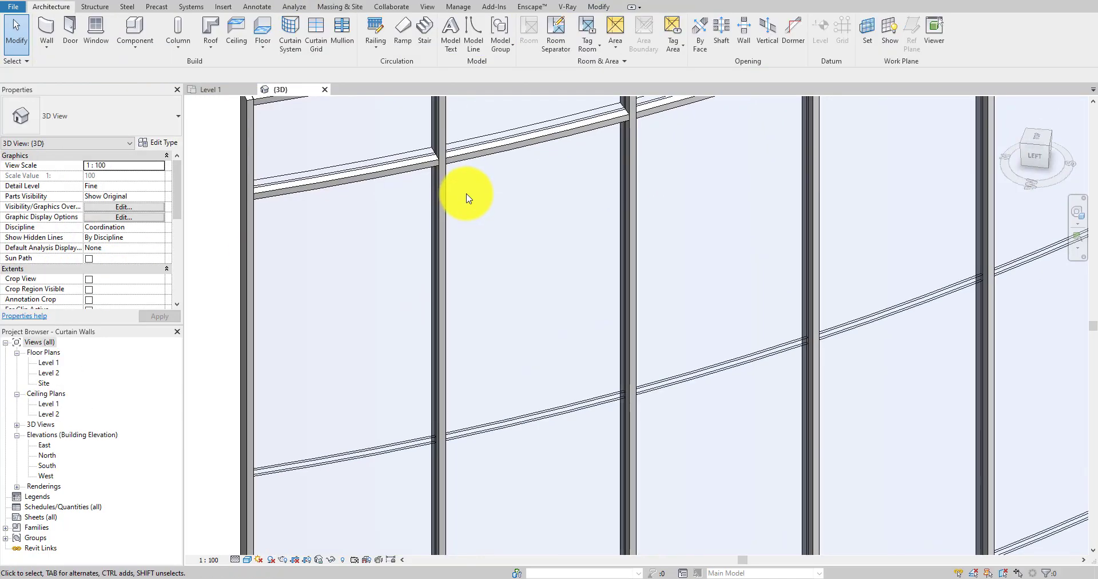
pyautogui.scroll(-2, 475, 201)
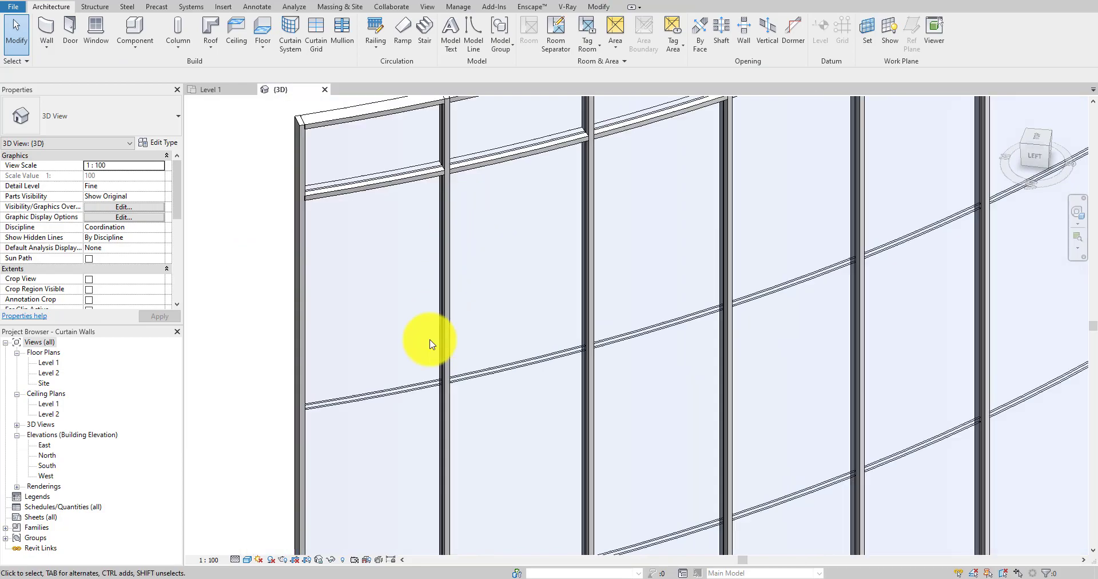
pyautogui.click(409, 390)
pyautogui.rightClick(409, 390)
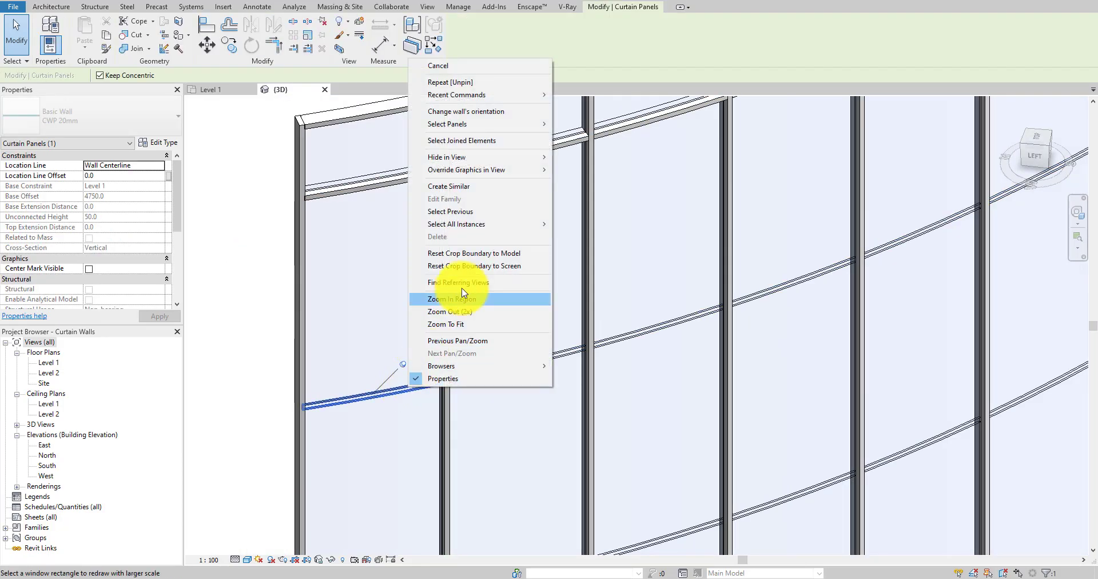
pyautogui.moveTo(534, 124)
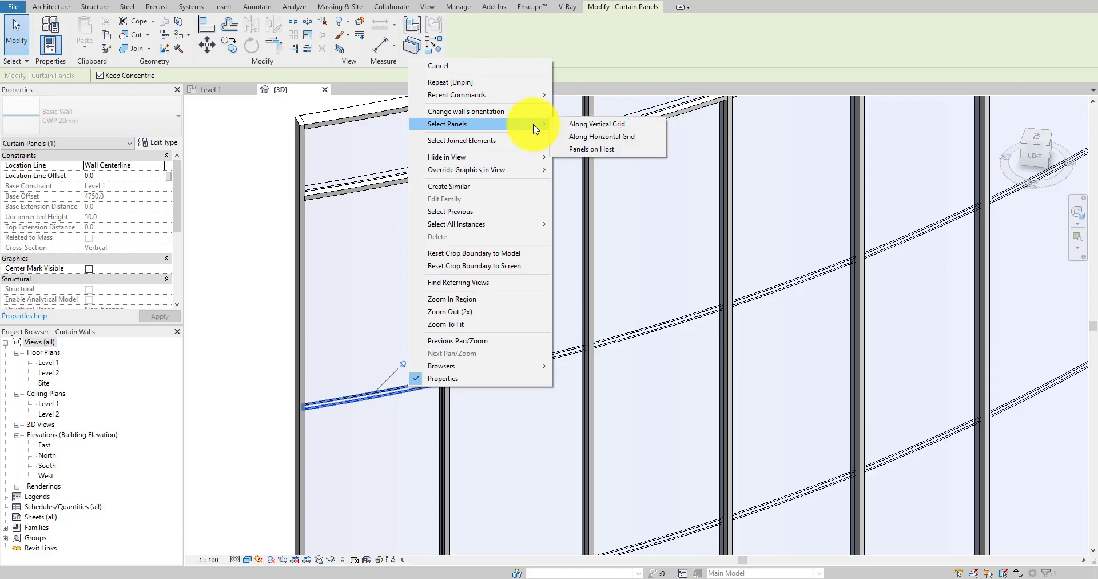
pyautogui.click(583, 136)
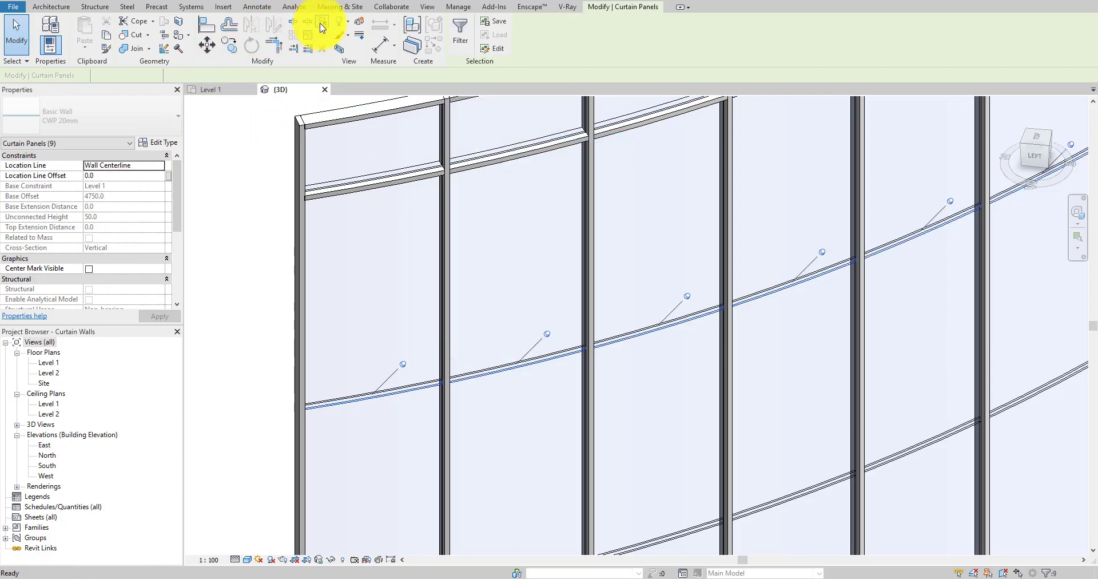
pyautogui.click(118, 120)
pyautogui.scroll(-5, 80, 253)
pyautogui.scroll(3, 137, 222)
pyautogui.click(115, 280)
pyautogui.click(221, 319)
# - Unpin all narrow panels along the horizontal grid above the curved wall's base and change them to Mullion Profile 50mm x 150mm
pyautogui.scroll(4, 290, 220)
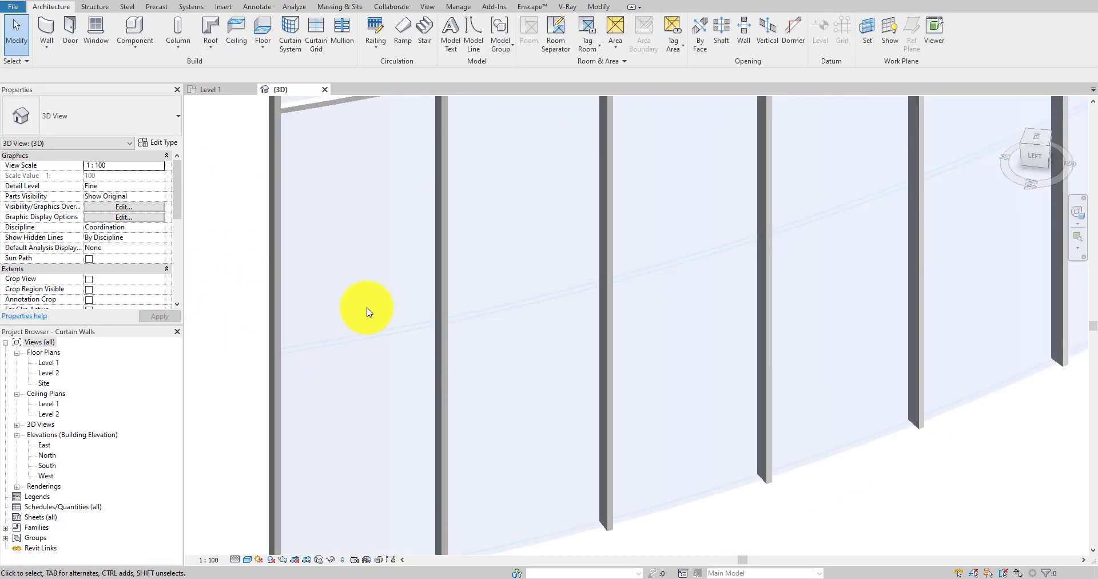
pyautogui.click(372, 336)
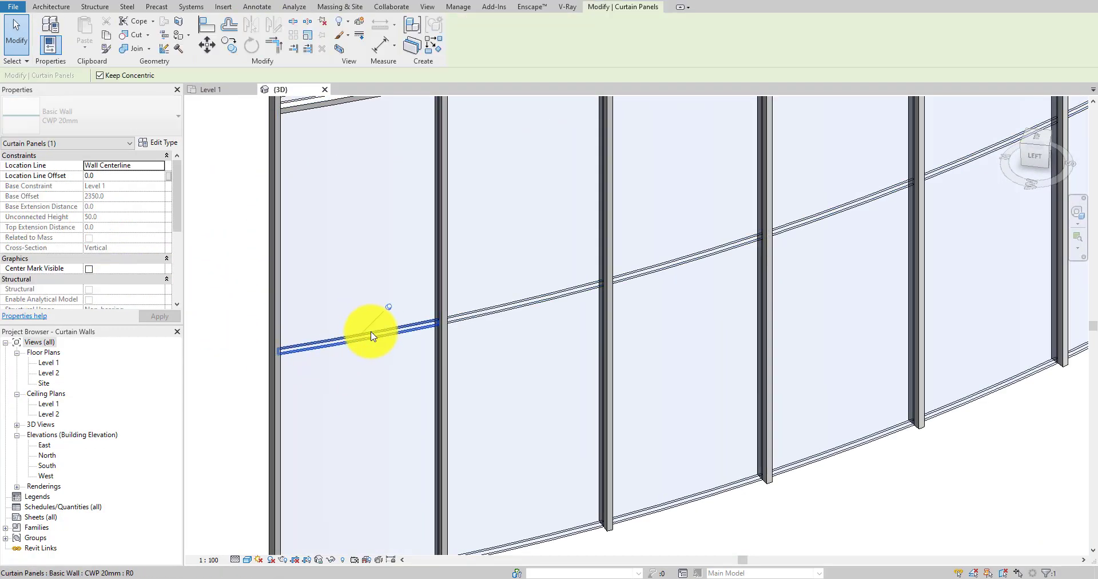
pyautogui.rightClick(371, 332)
pyautogui.moveTo(501, 78)
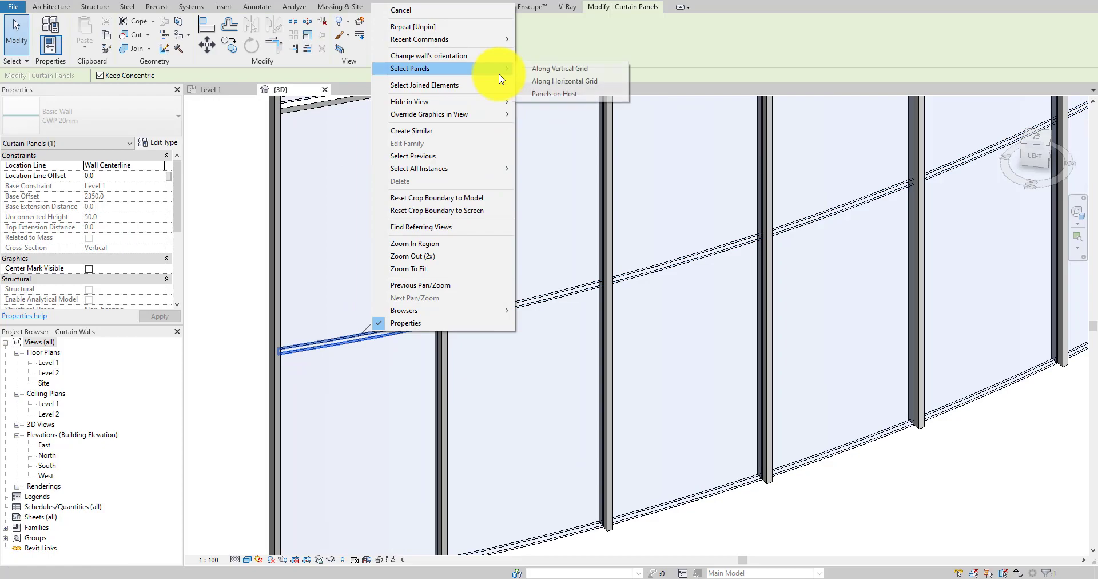
pyautogui.click(556, 82)
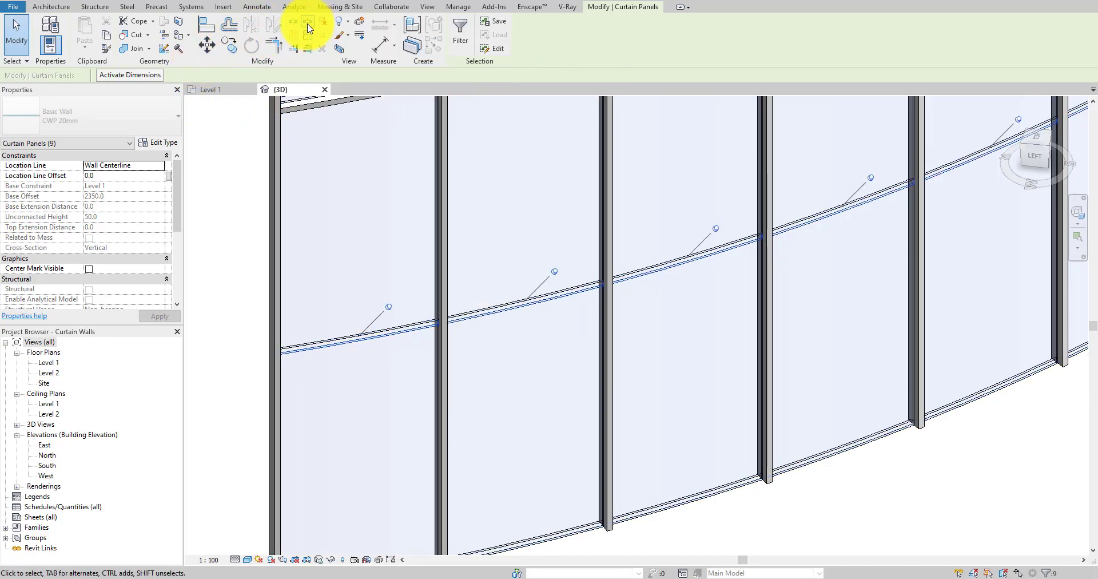
pyautogui.click(177, 116)
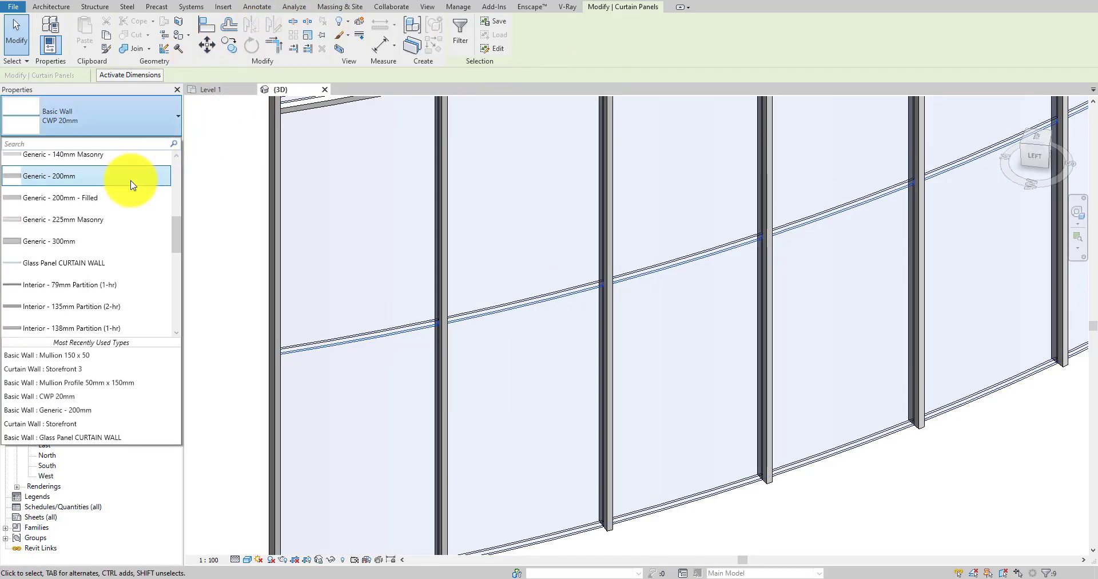
pyautogui.scroll(-3, 115, 240)
pyautogui.scroll(1, 137, 240)
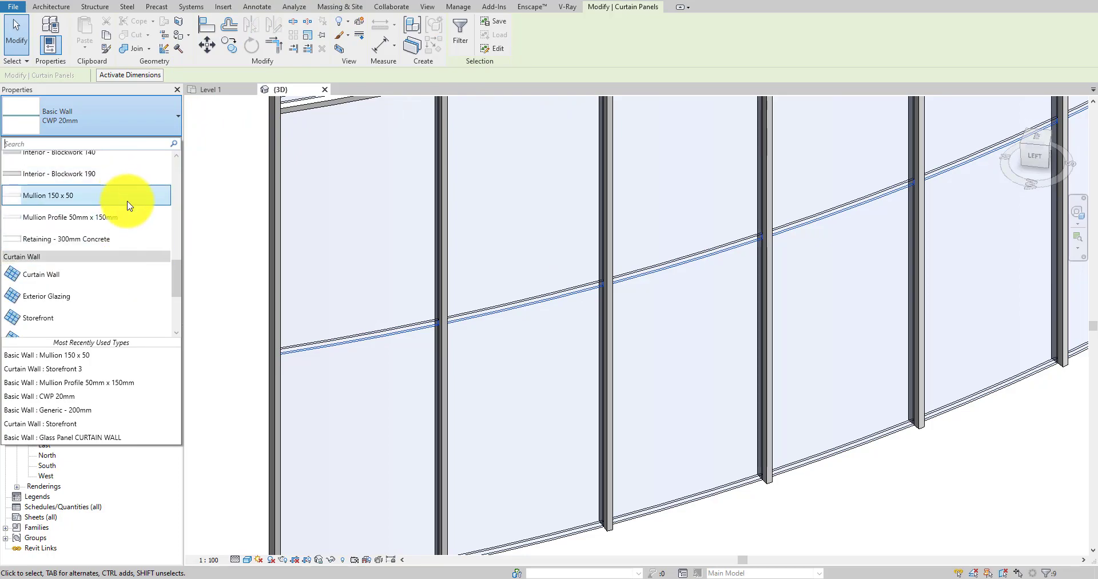
pyautogui.moveTo(135, 221)
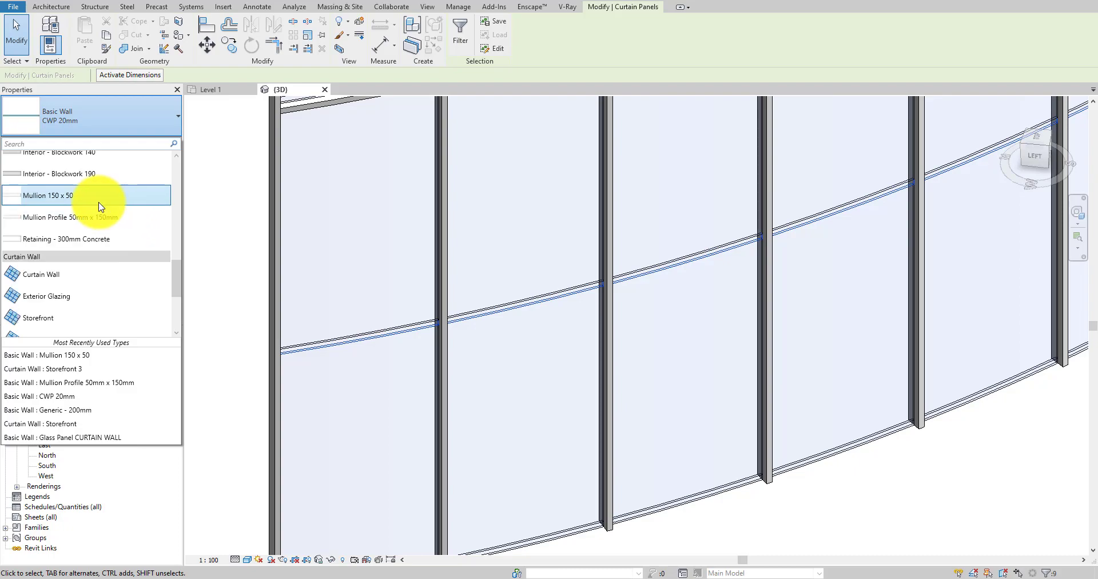
pyautogui.click(144, 224)
pyautogui.click(220, 314)
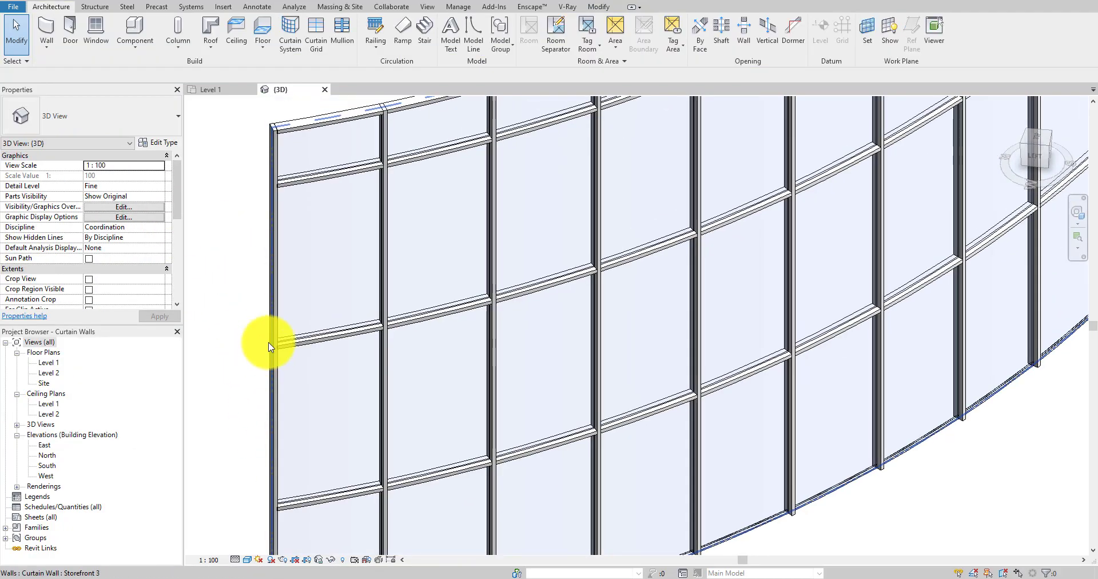
# - Unpin all narrow panels along the curved wall's bottom edge and change them to the Mullion Profile 50mm x 150mm wall type
pyautogui.moveTo(392, 456); pyautogui.dragTo(393, 404, button='middle')
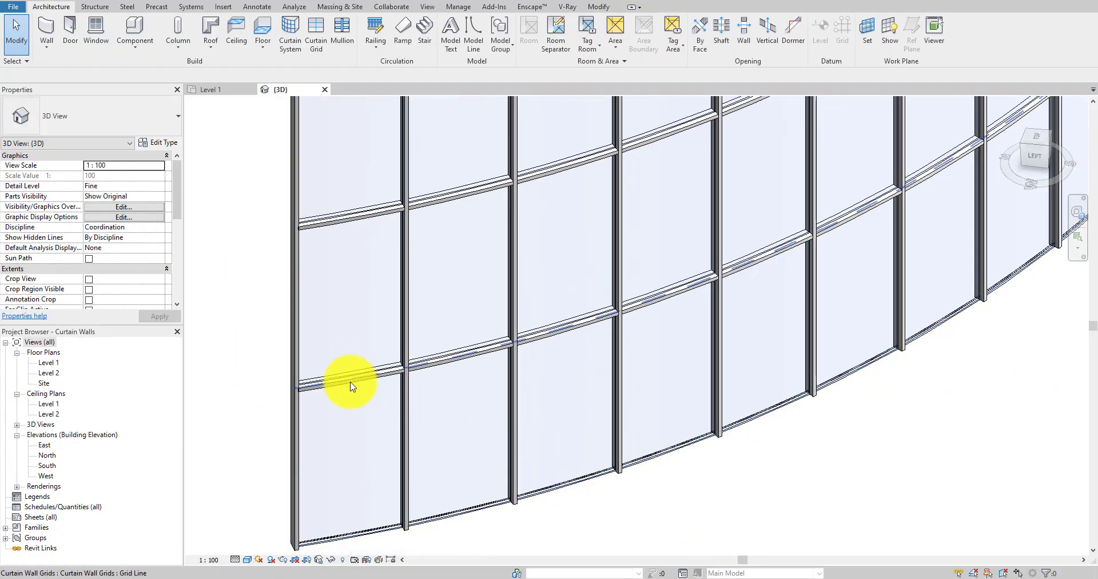
pyautogui.scroll(2, 350, 387)
pyautogui.scroll(-2, 338, 375)
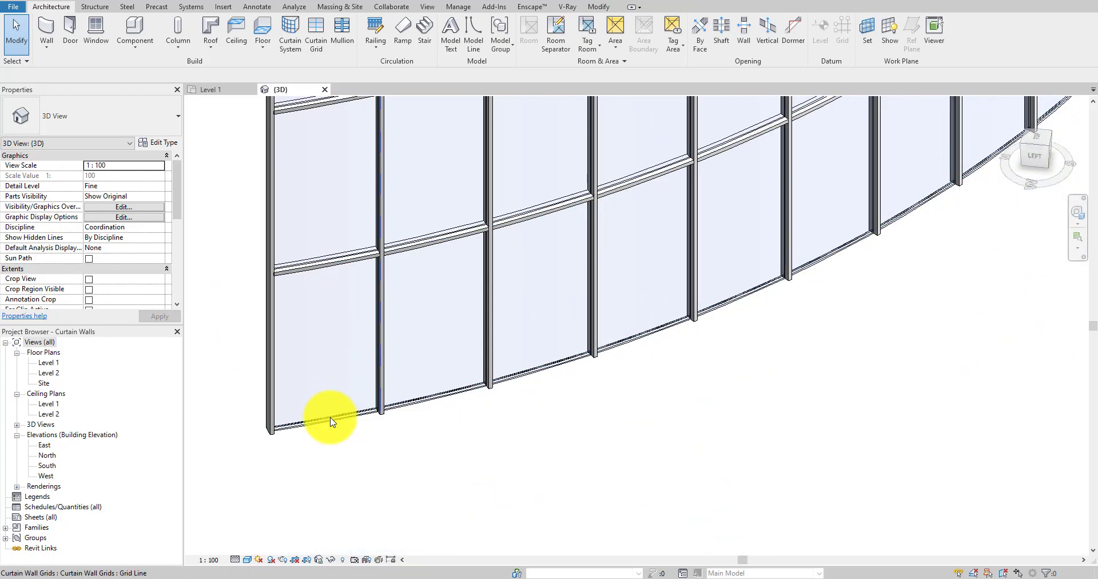
pyautogui.press('Tab')
pyautogui.press('Tab')
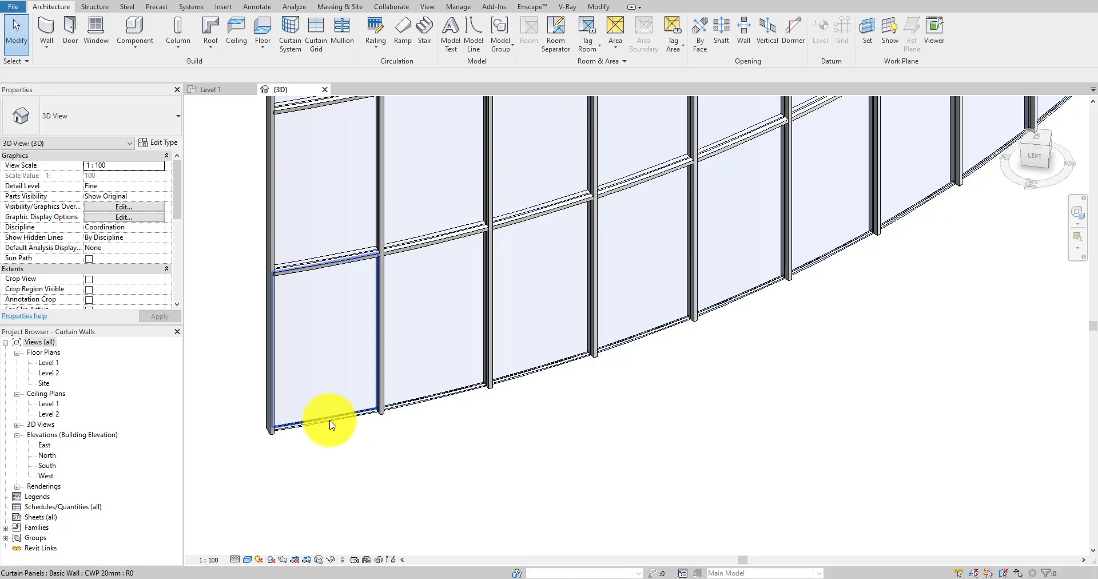
pyautogui.scroll(4, 330, 424)
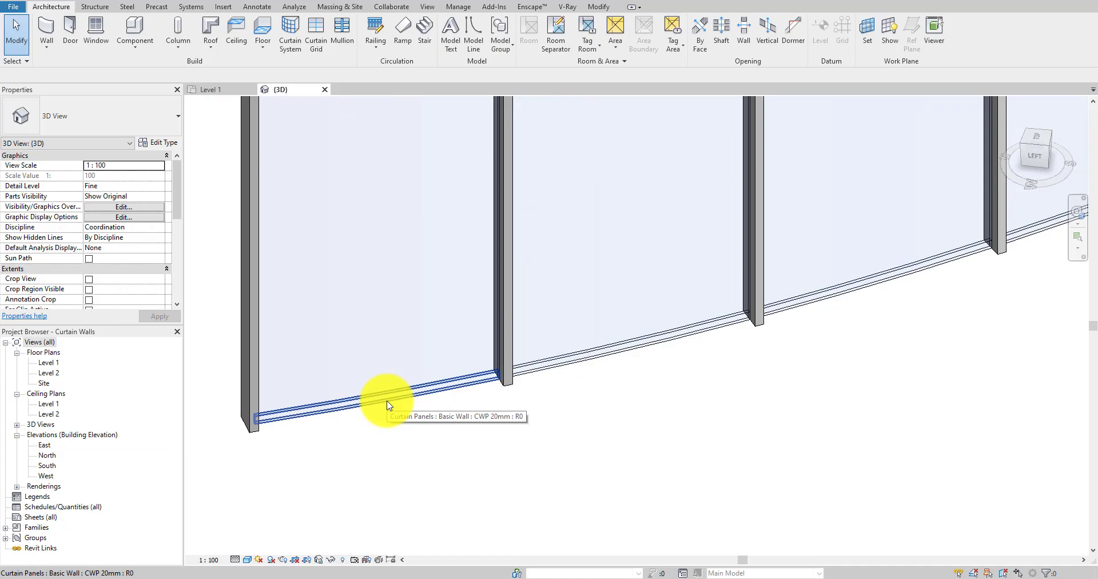
pyautogui.click(388, 406)
pyautogui.rightClick(389, 405)
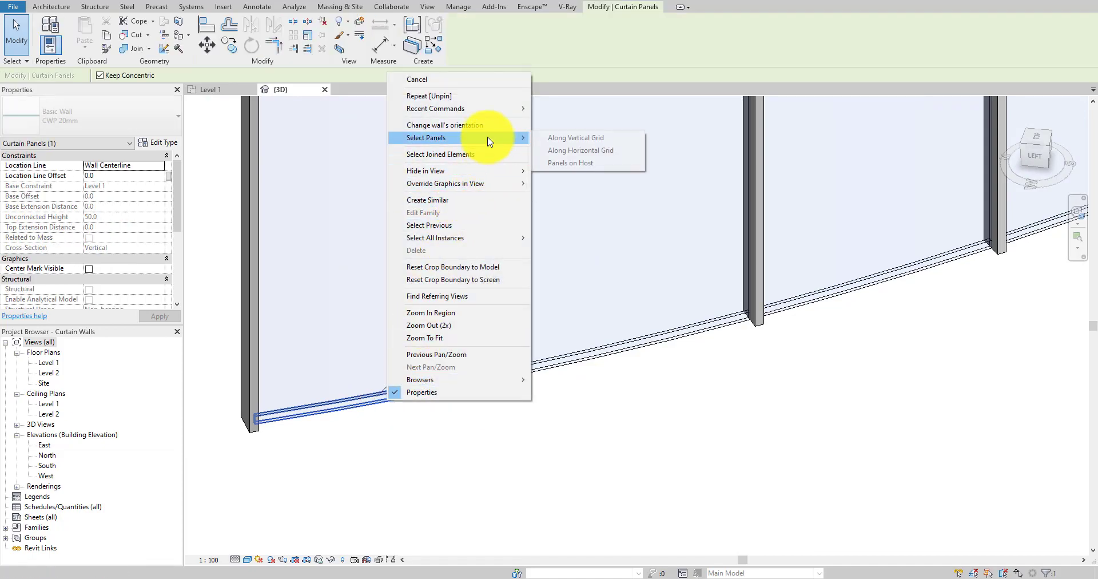
pyautogui.click(578, 150)
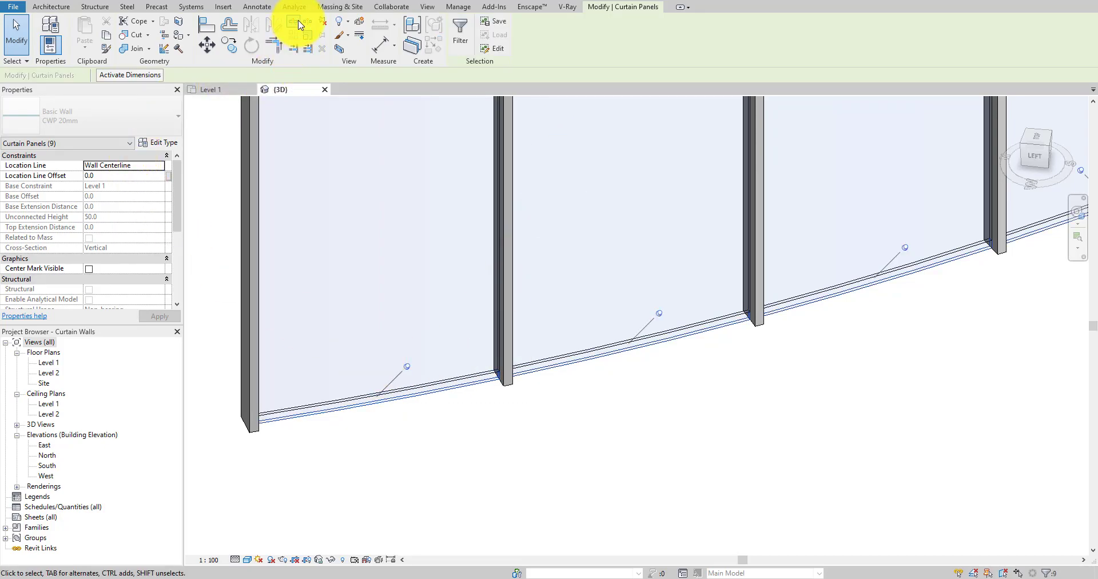
pyautogui.click(139, 111)
pyautogui.scroll(-5, 32, 286)
pyautogui.scroll(3, 31, 287)
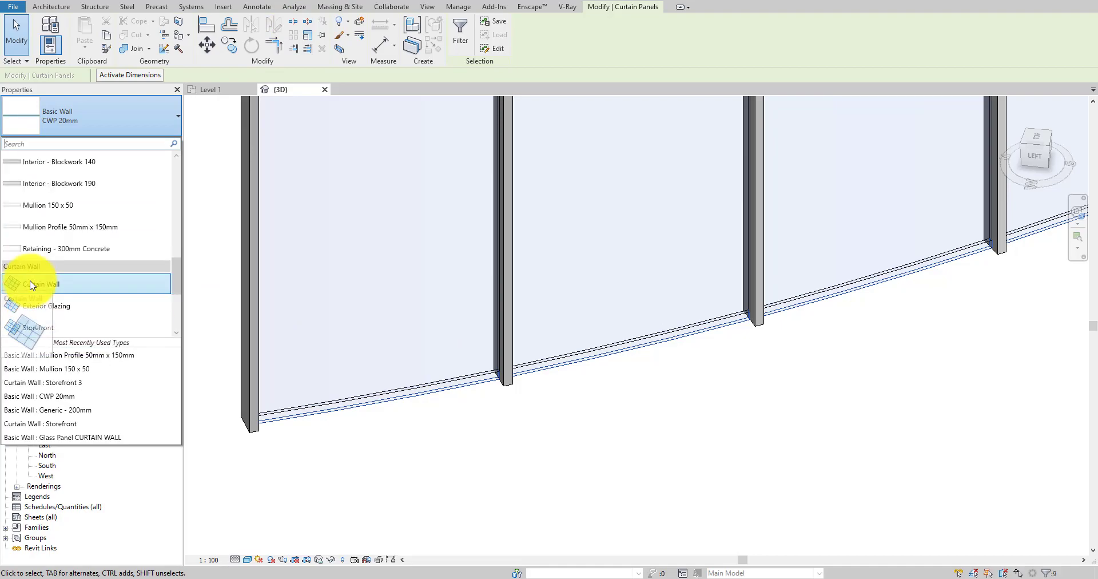
pyautogui.click(68, 228)
pyautogui.click(534, 478)
# - Examine the finished curved curtain wall from several sides to check how its panels and horizontal mullions follow the curve
pyautogui.scroll(-4, 525, 368)
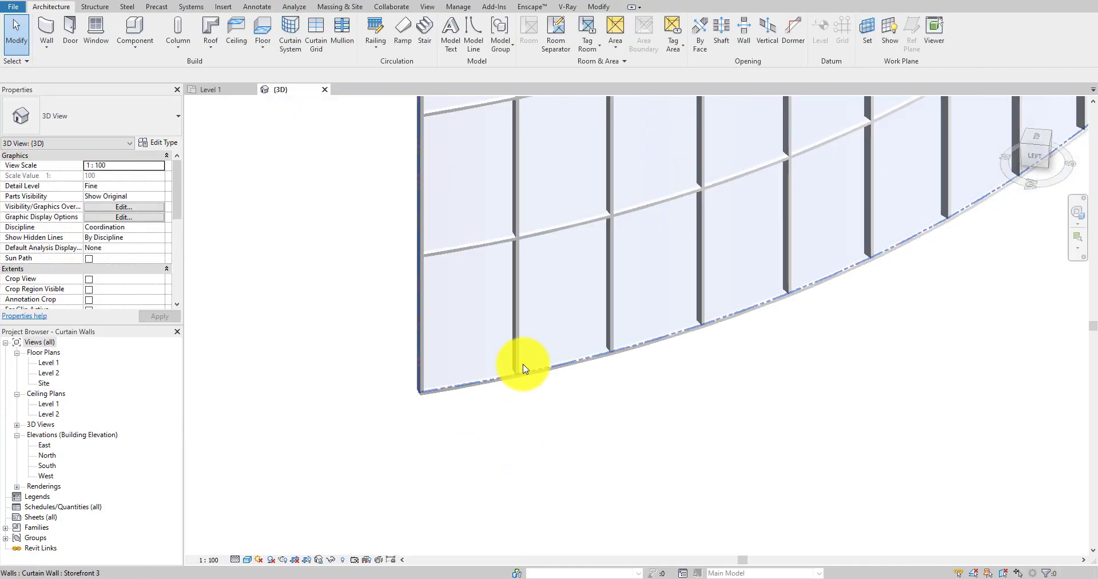
pyautogui.scroll(-3, 526, 368)
pyautogui.keyDown('shift'); pyautogui.moveTo(740, 341); pyautogui.dragTo(711, 189, button='middle'); pyautogui.keyUp('shift')
pyautogui.scroll(4, 724, 230)
pyautogui.scroll(-4, 723, 231)
pyautogui.keyDown('shift'); pyautogui.moveTo(493, 263); pyautogui.dragTo(807, 309, button='middle'); pyautogui.keyUp('shift')
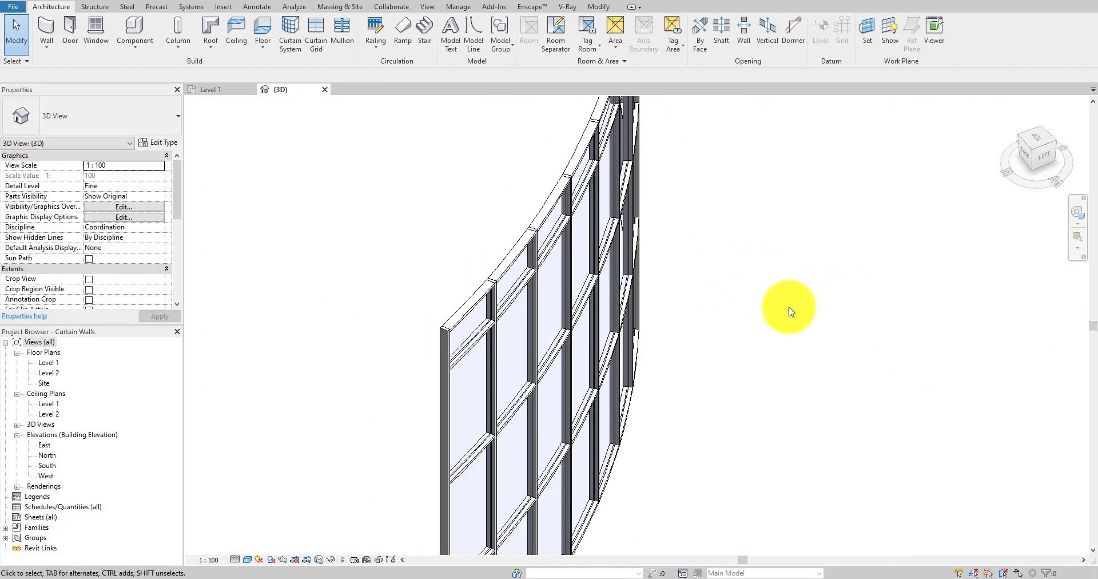
pyautogui.keyDown('shift'); pyautogui.moveTo(662, 287); pyautogui.dragTo(554, 373, button='middle'); pyautogui.keyUp('shift')
pyautogui.scroll(-3, 617, 316)
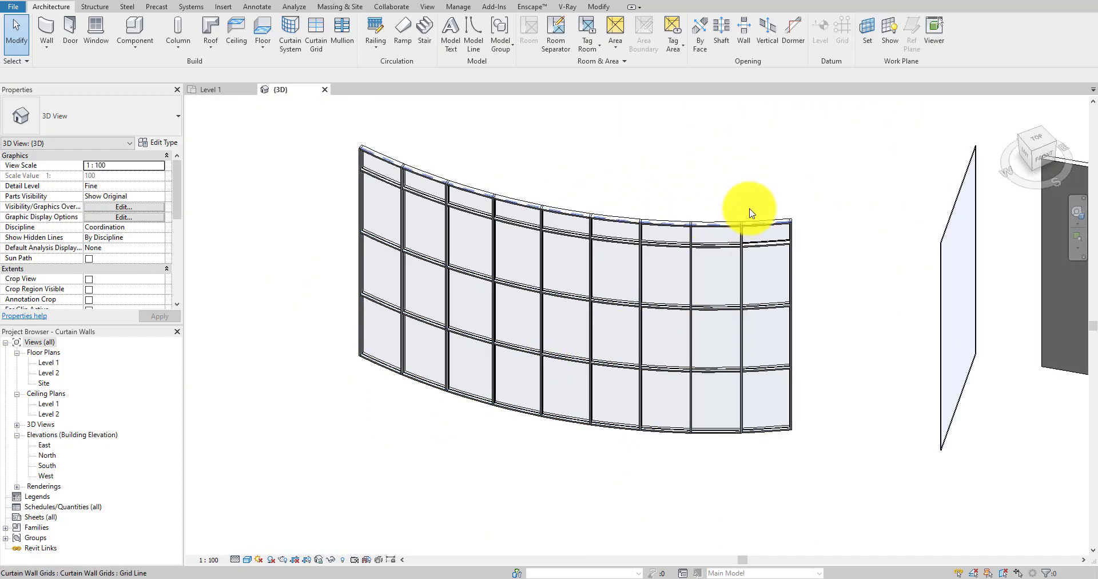
pyautogui.keyDown('shift'); pyautogui.moveTo(481, 274); pyautogui.dragTo(625, 231, button='middle'); pyautogui.keyUp('shift')
pyautogui.scroll(3, 529, 385)
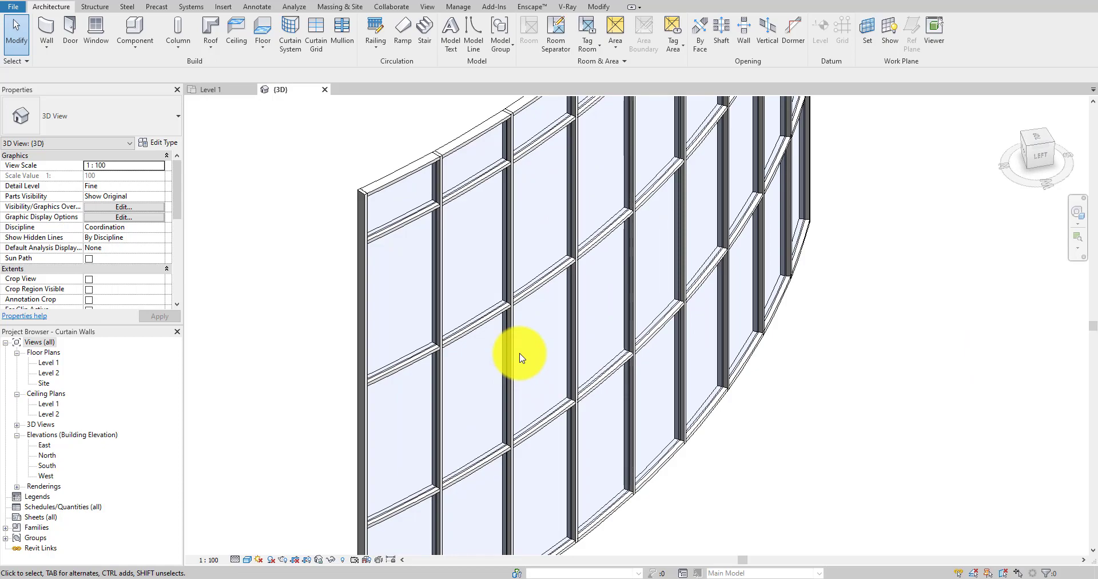
pyautogui.scroll(-3, 521, 357)
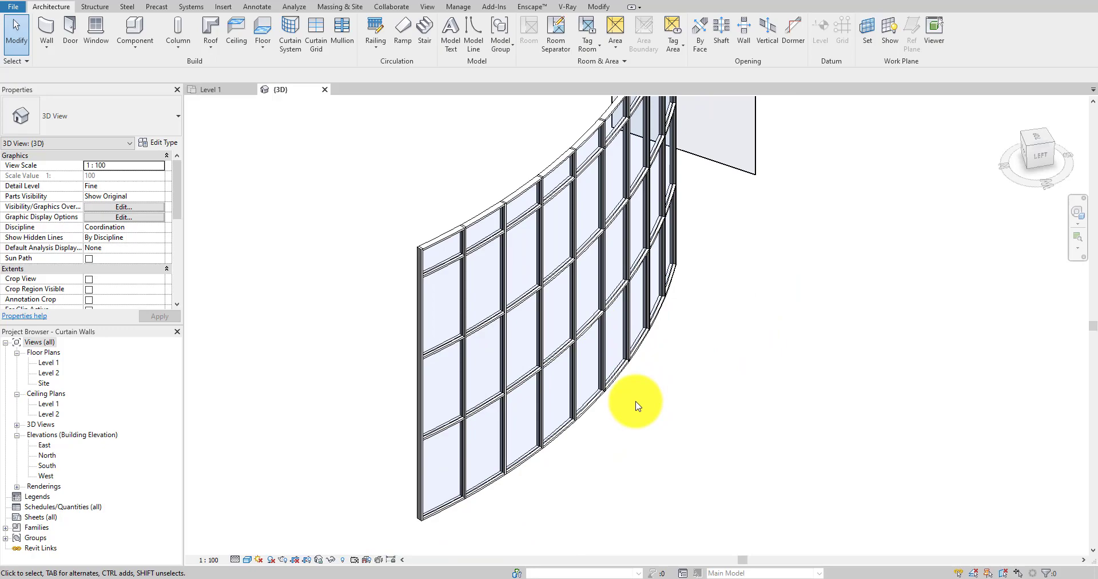
pyautogui.scroll(-1, 635, 401)
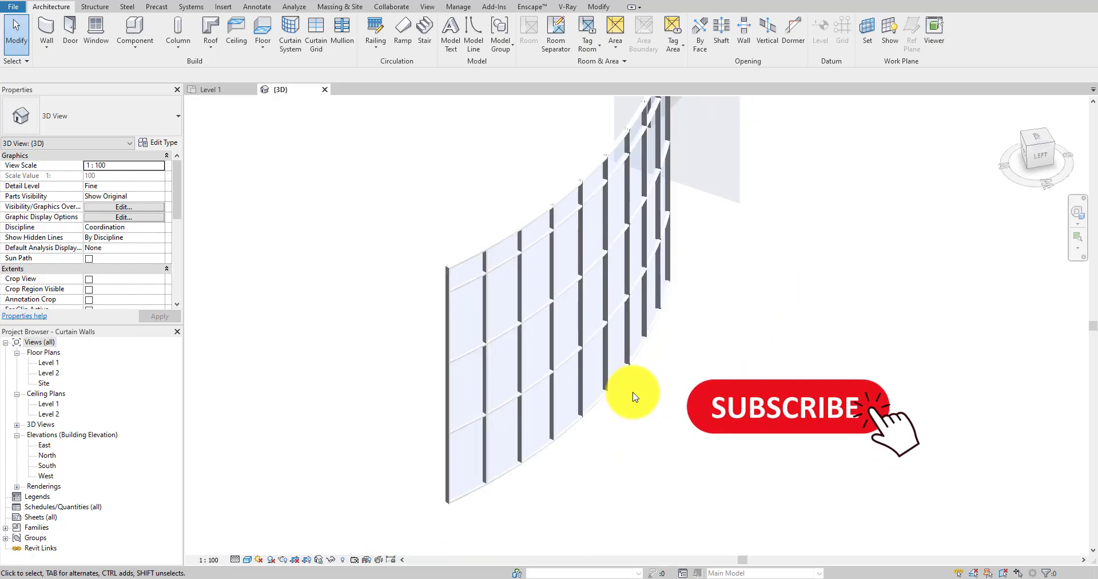